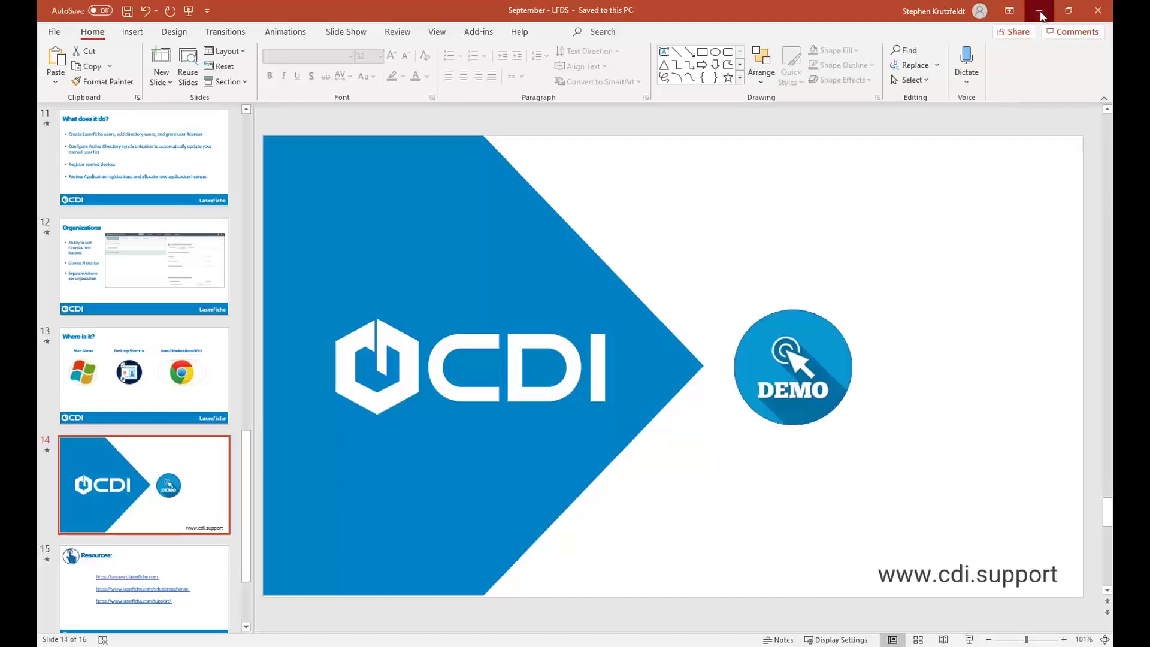
- Minimize the PowerPoint presentation and expand the Laserfiche group in the Start menu
click(1040, 11)
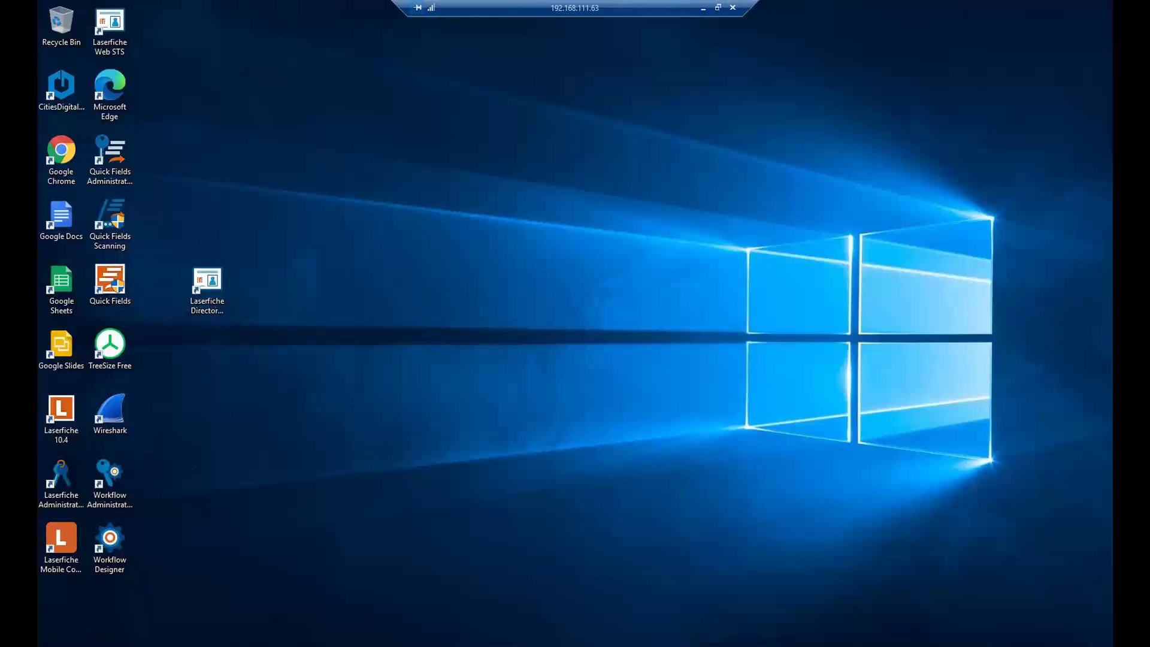
click(52, 646)
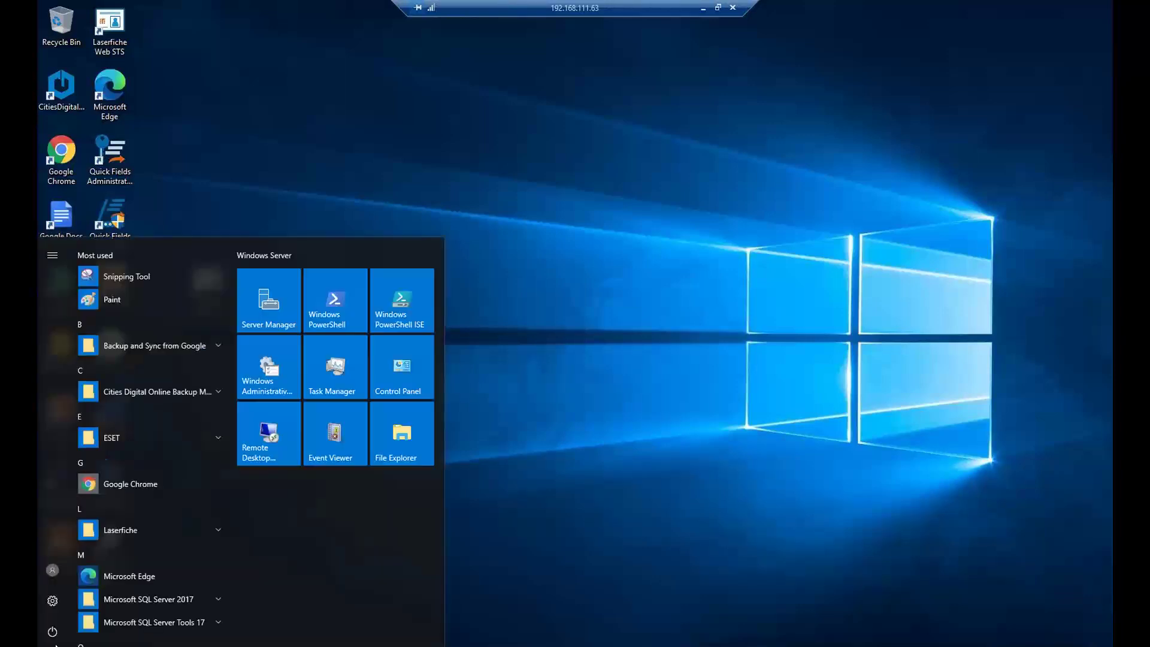
scroll(158, 469, down, 2)
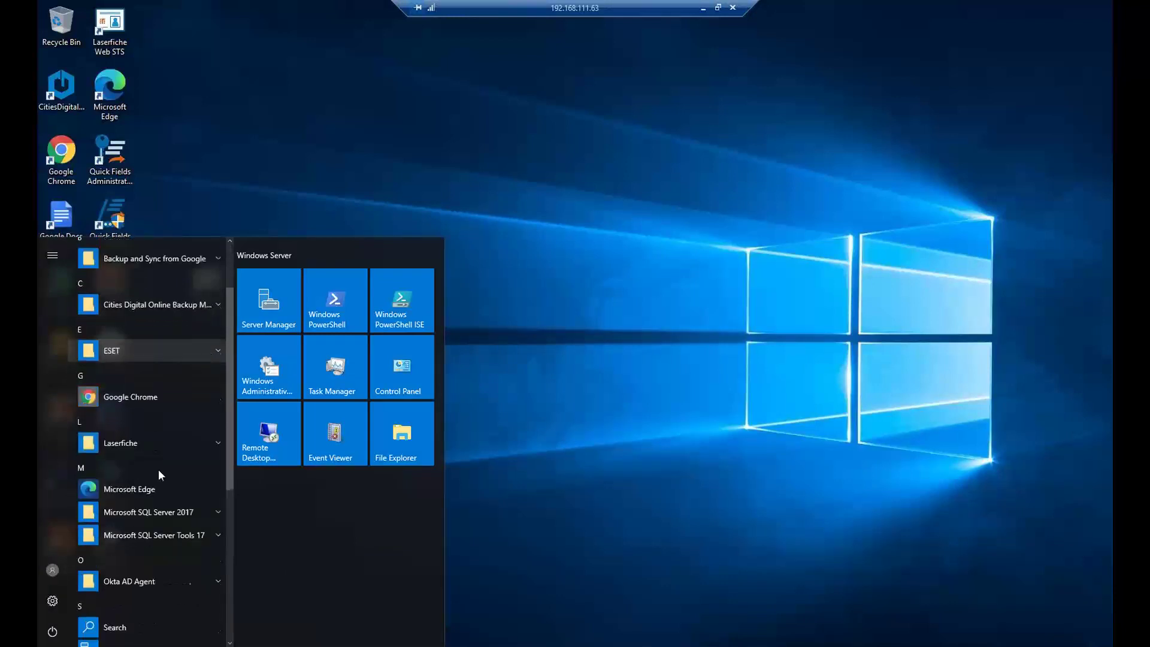
scroll(168, 408, down, 4)
scroll(171, 401, up, 1)
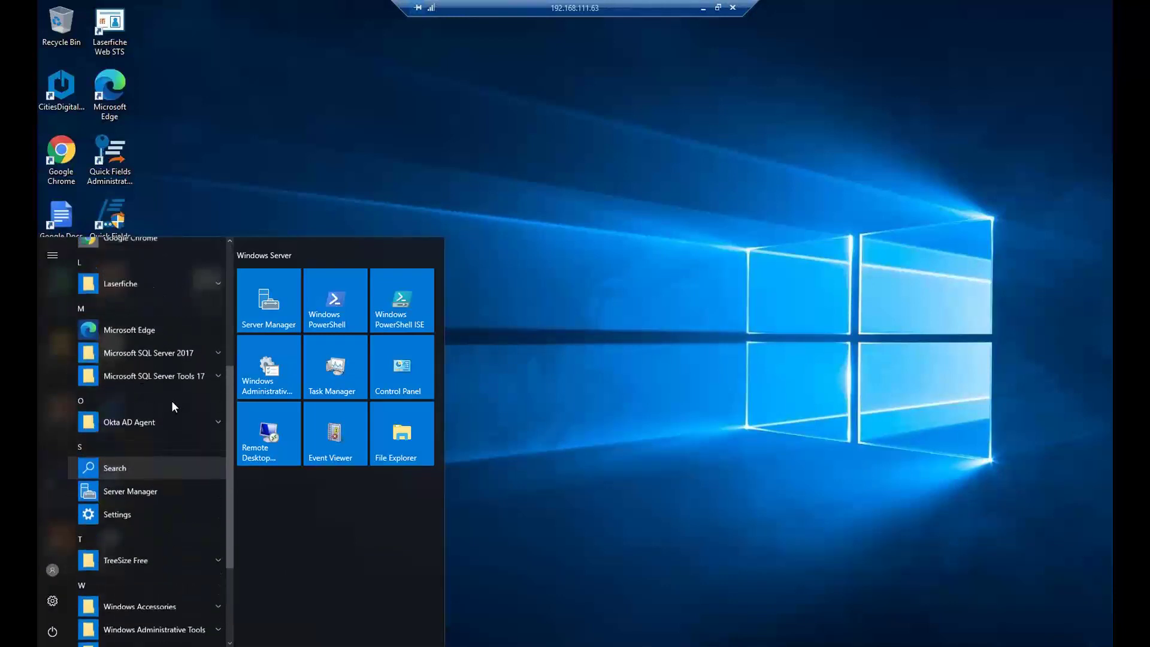
click(175, 290)
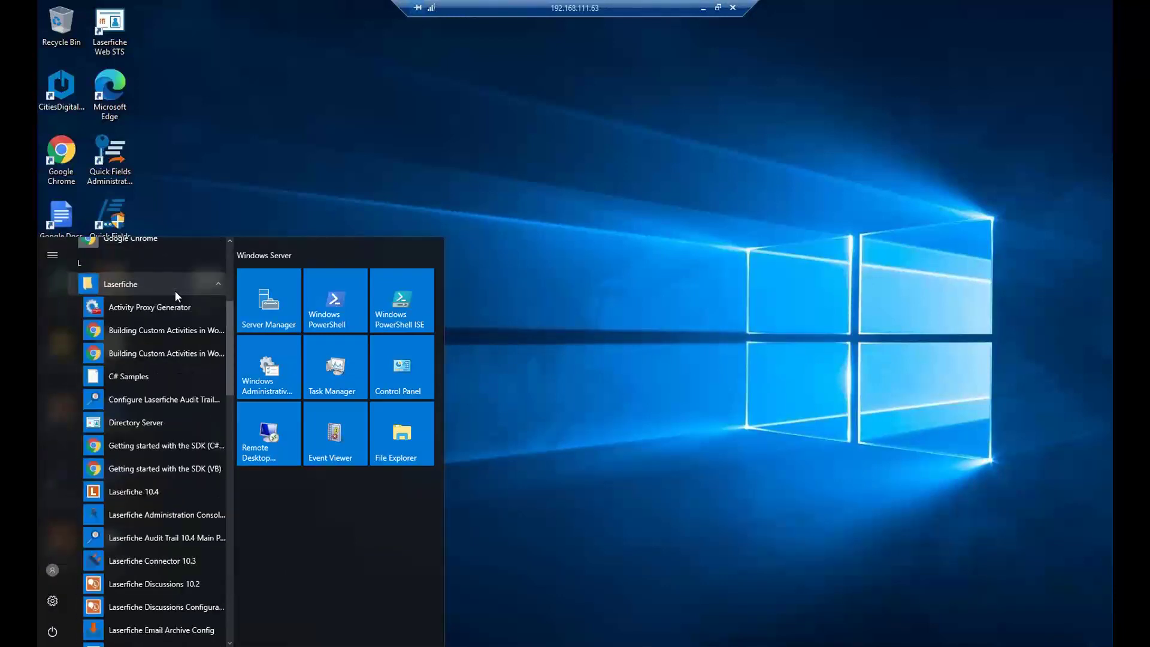
- Drag a Directory Server shortcut to the desktop and bring its browser window forward
scroll(177, 422, down, 1)
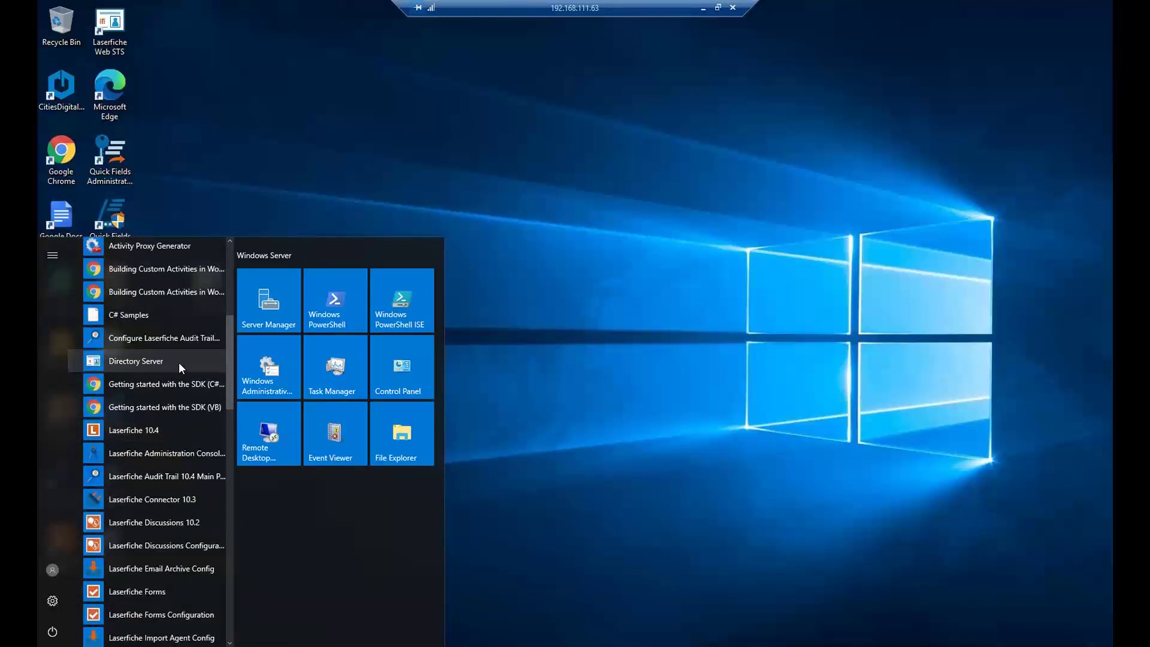
right_click(179, 364)
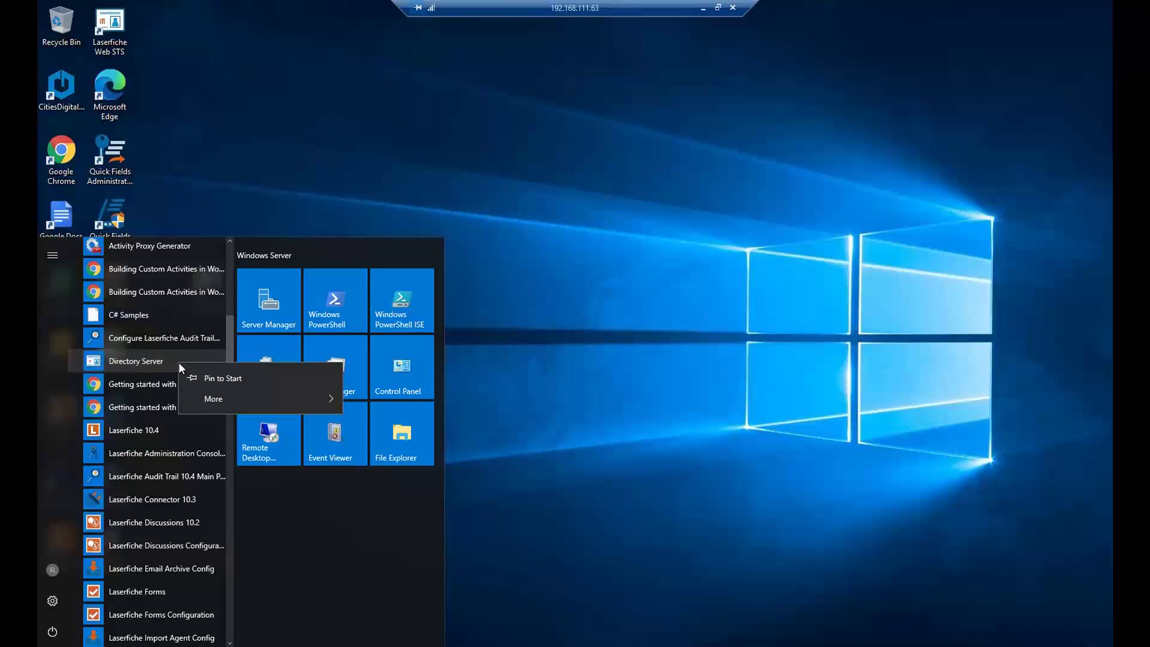
drag(179, 362, 257, 317)
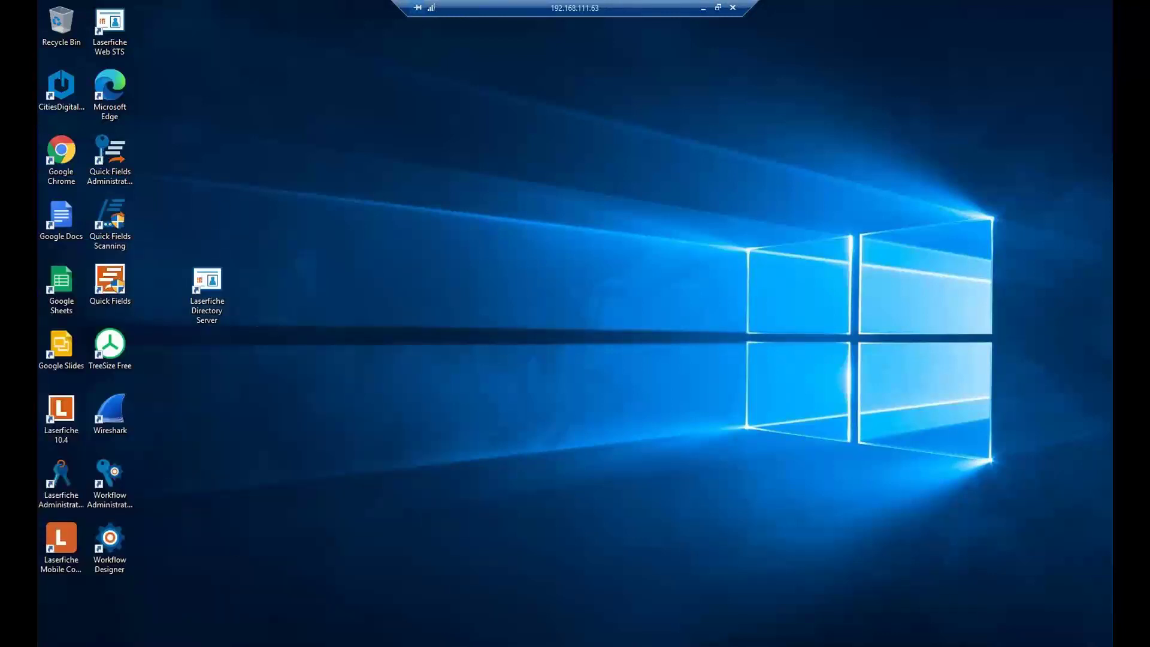
click(147, 642)
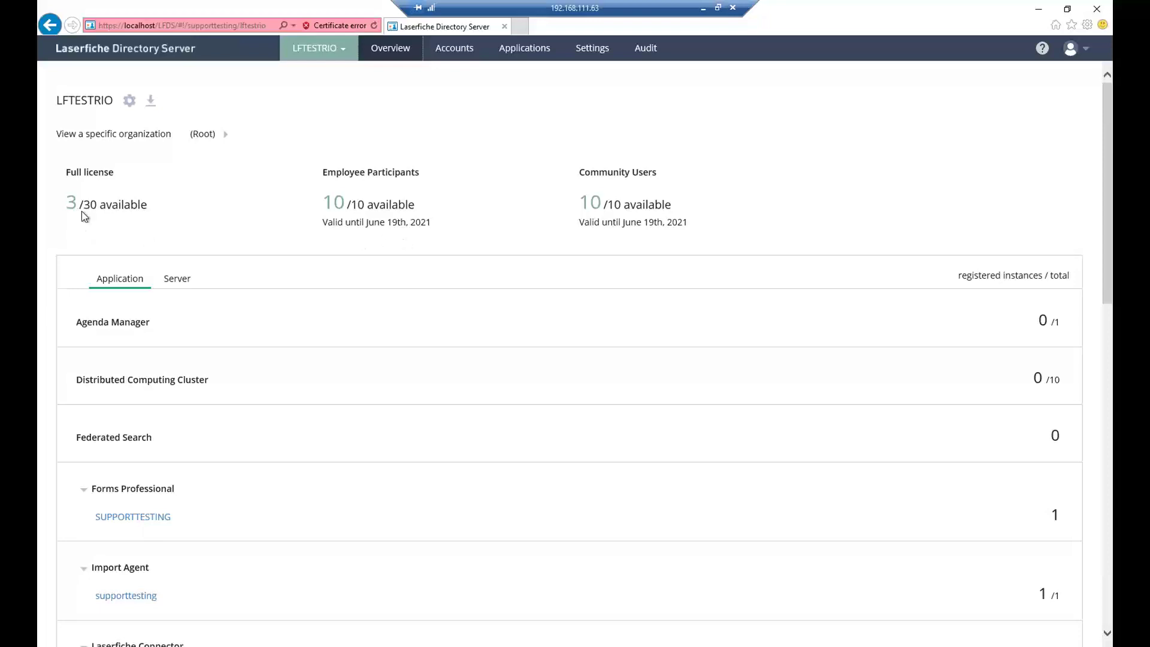
- Review registered instances grouped by server and by application, then open the user Accounts list
scroll(232, 312, down, 2)
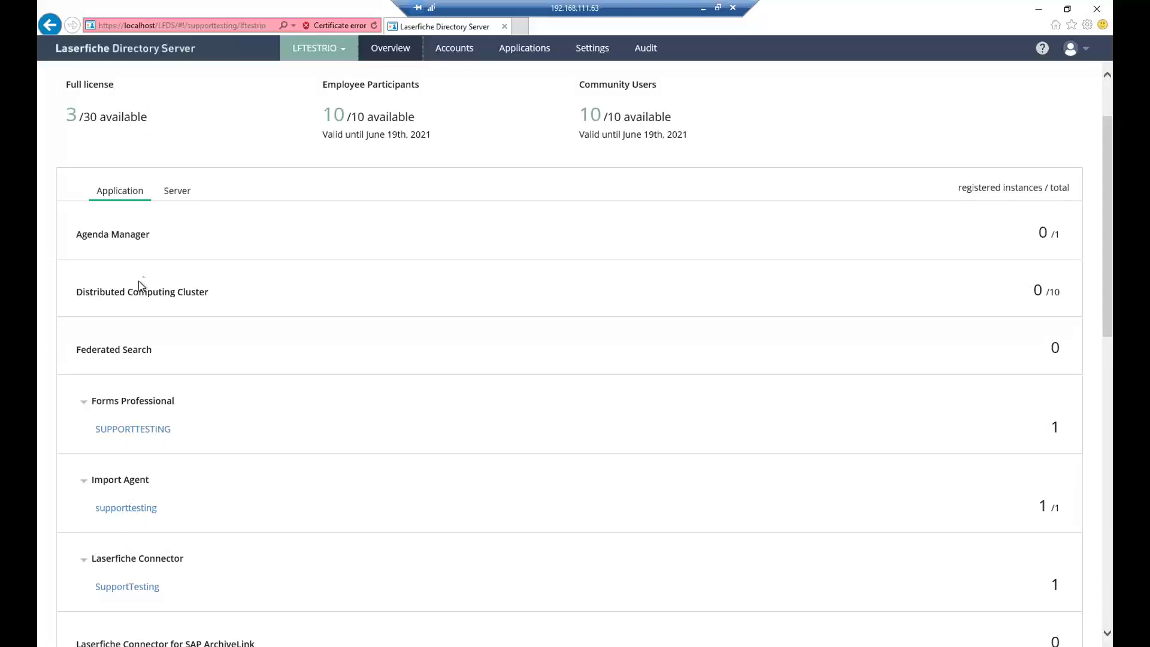
scroll(149, 279, down, 2)
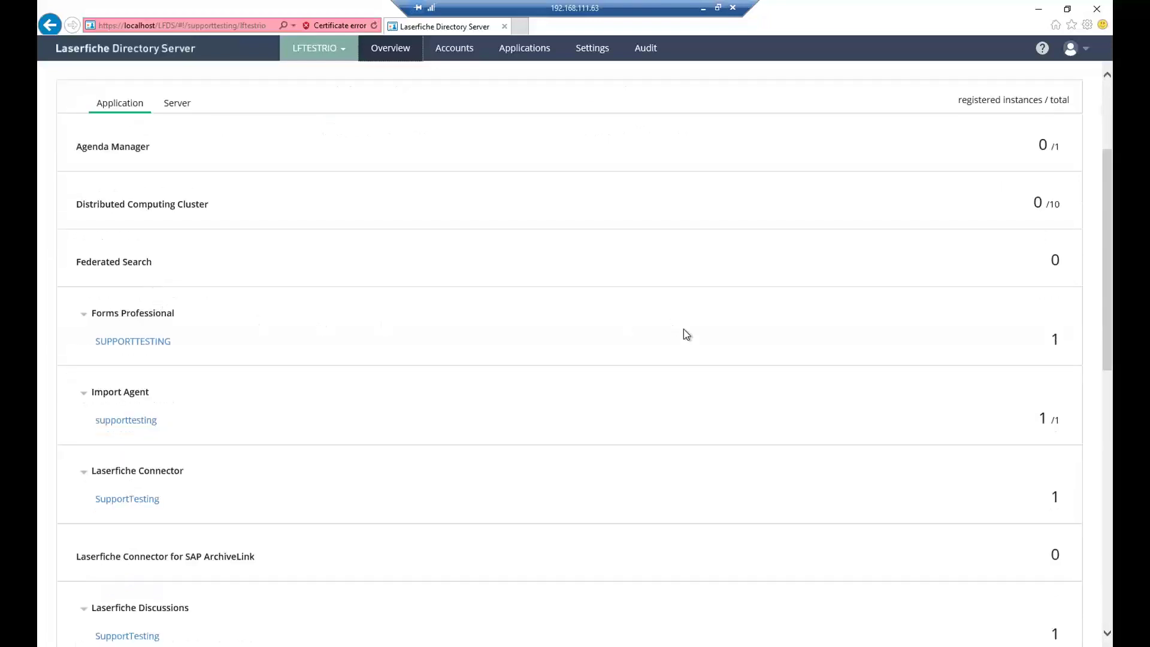
scroll(816, 314, up, 2)
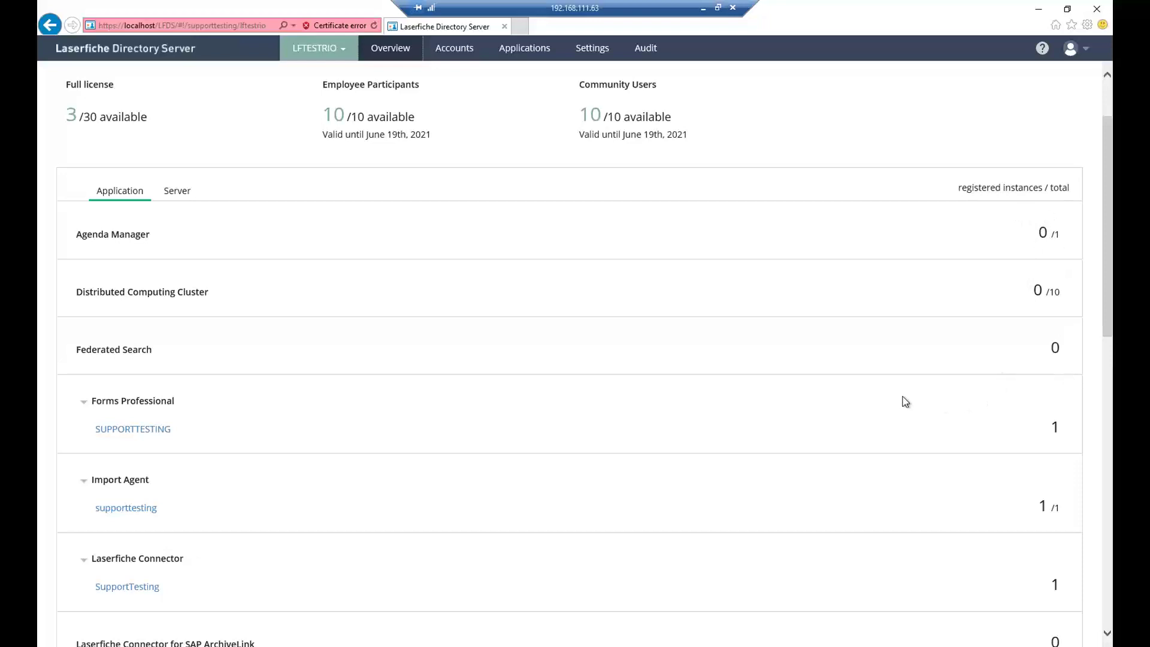
scroll(645, 444, down, 2)
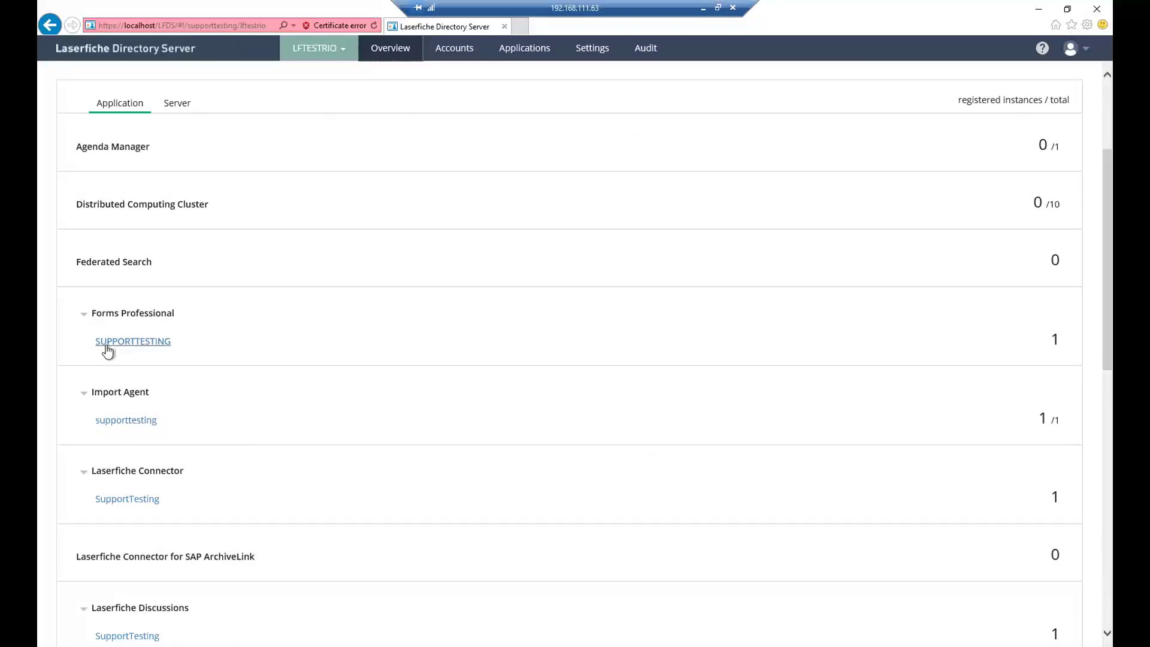
click(177, 105)
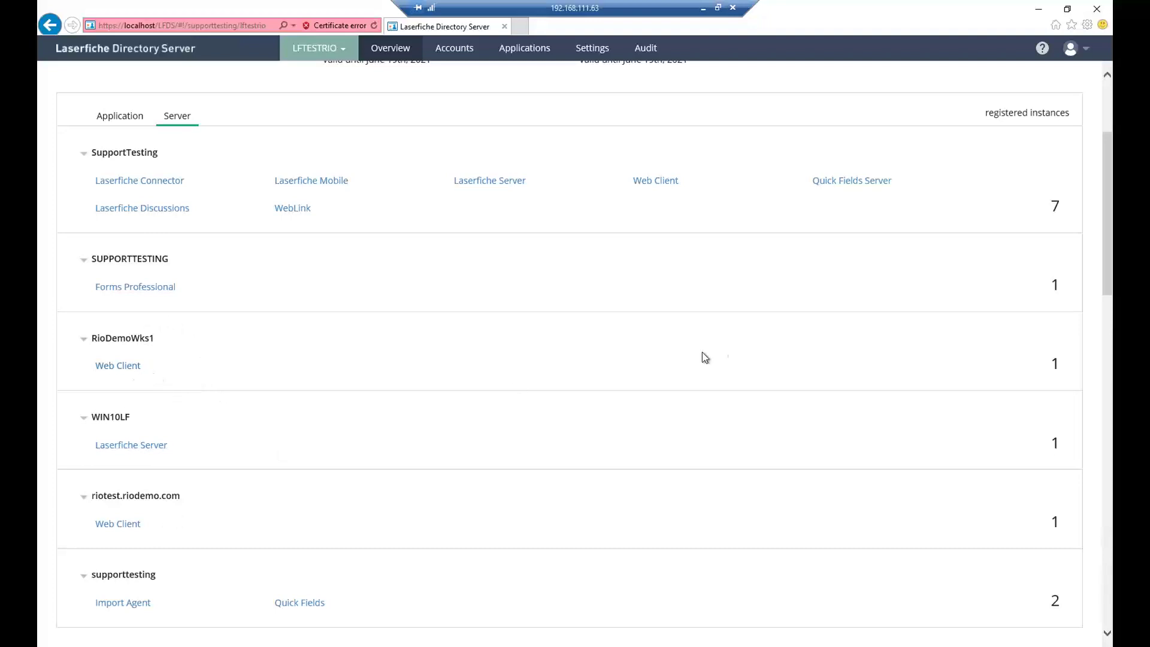
click(125, 120)
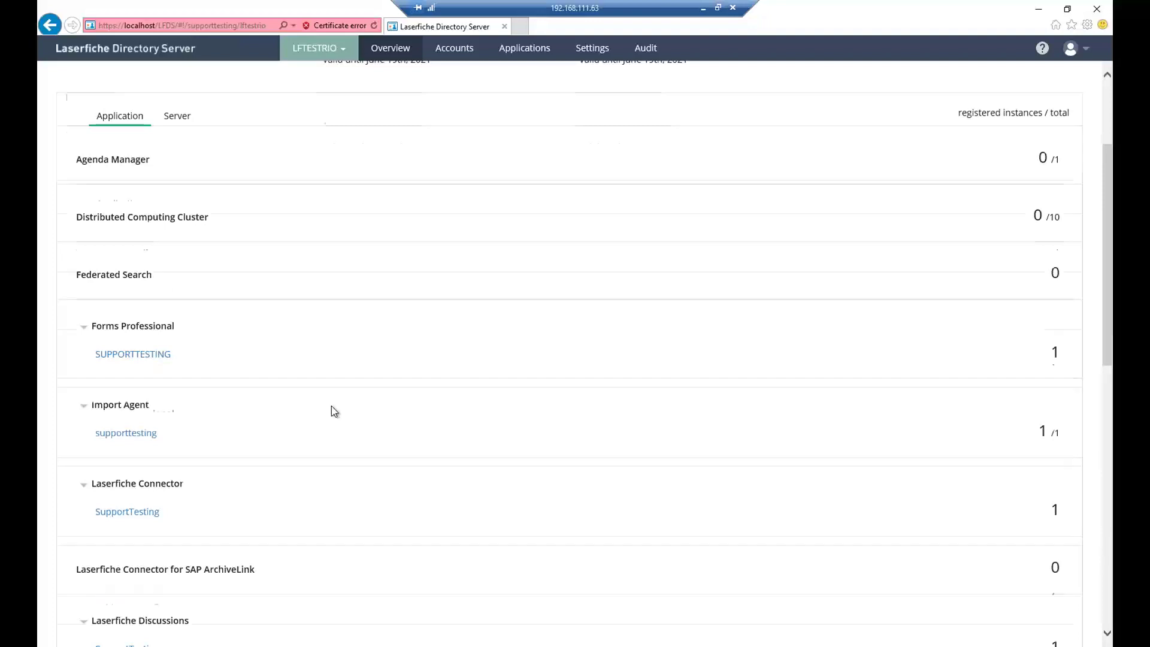
scroll(332, 406, up, 3)
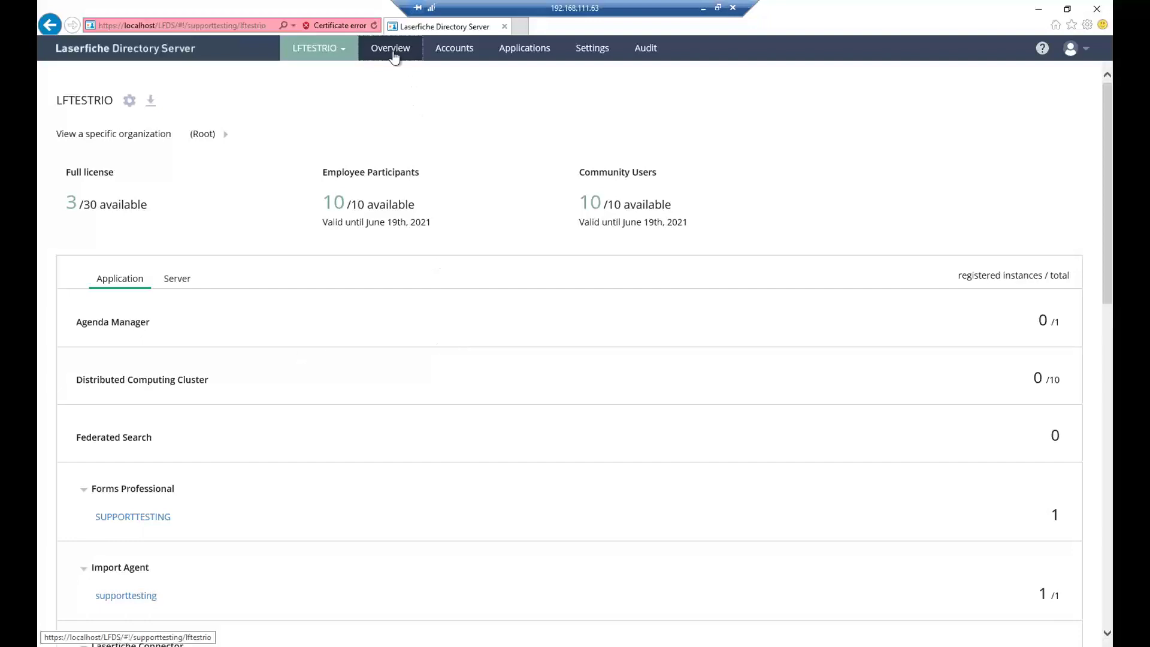
click(439, 53)
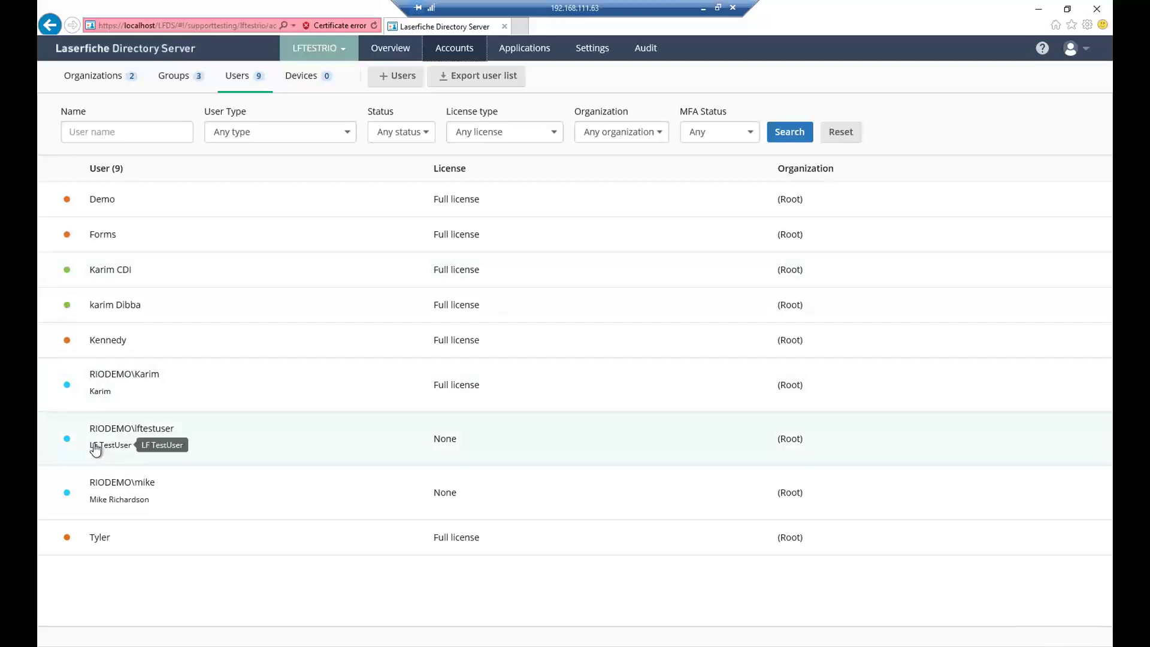
- Show the addable user types: Laserfiche, Windows Active Directory, LDAP and SAML
click(83, 79)
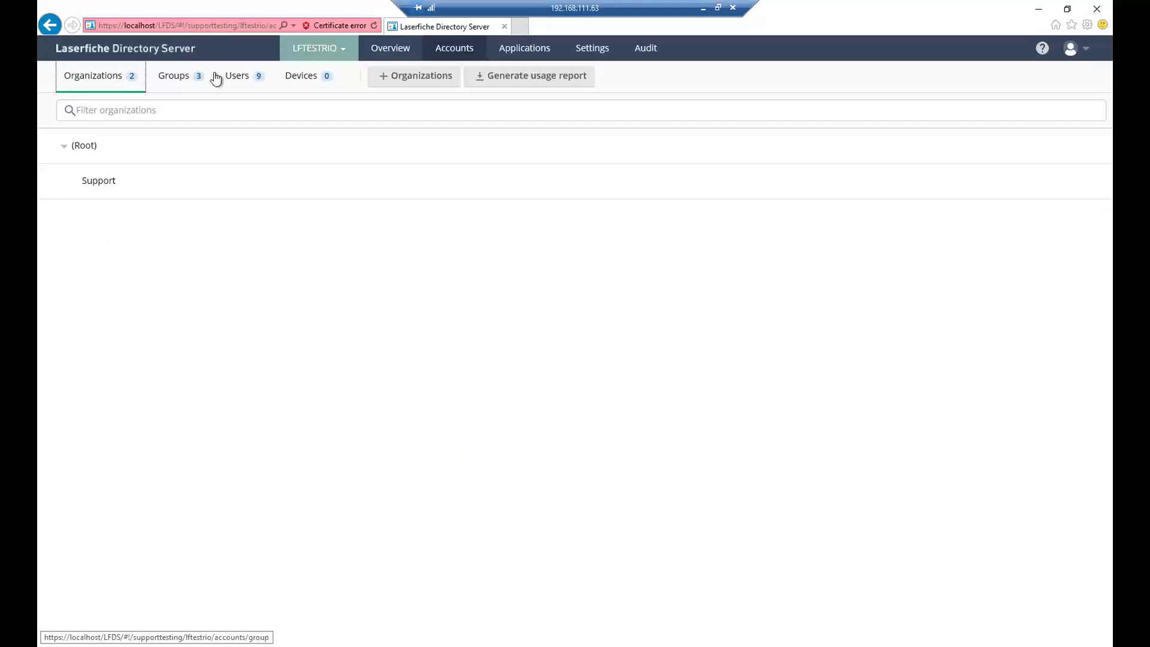
click(238, 79)
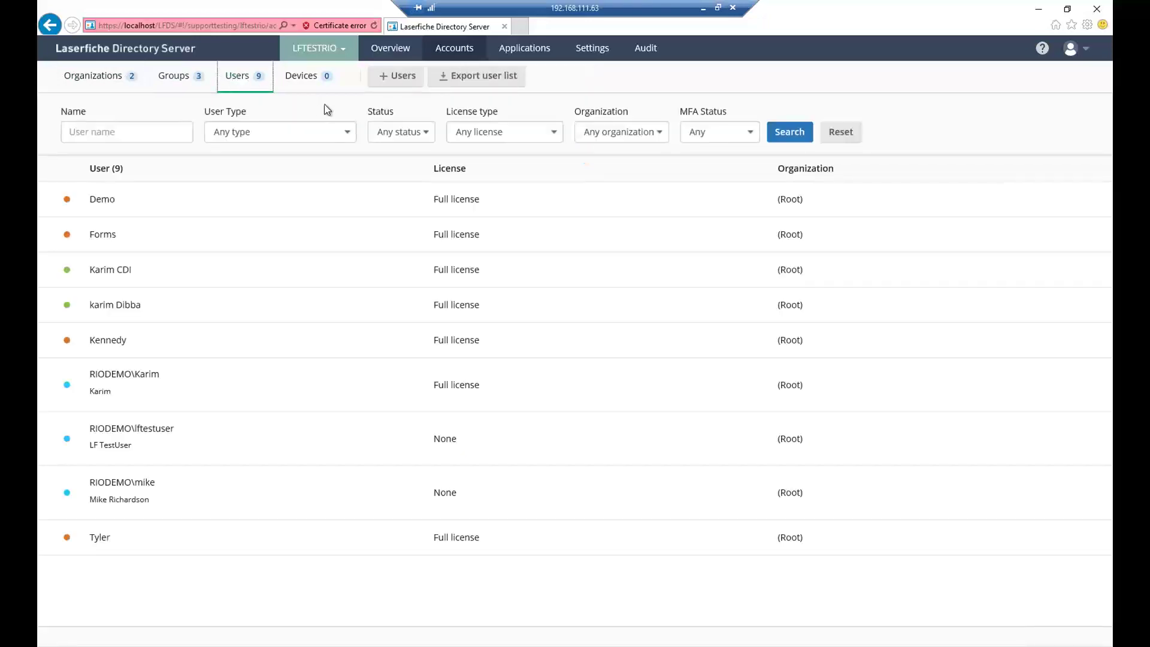
click(394, 84)
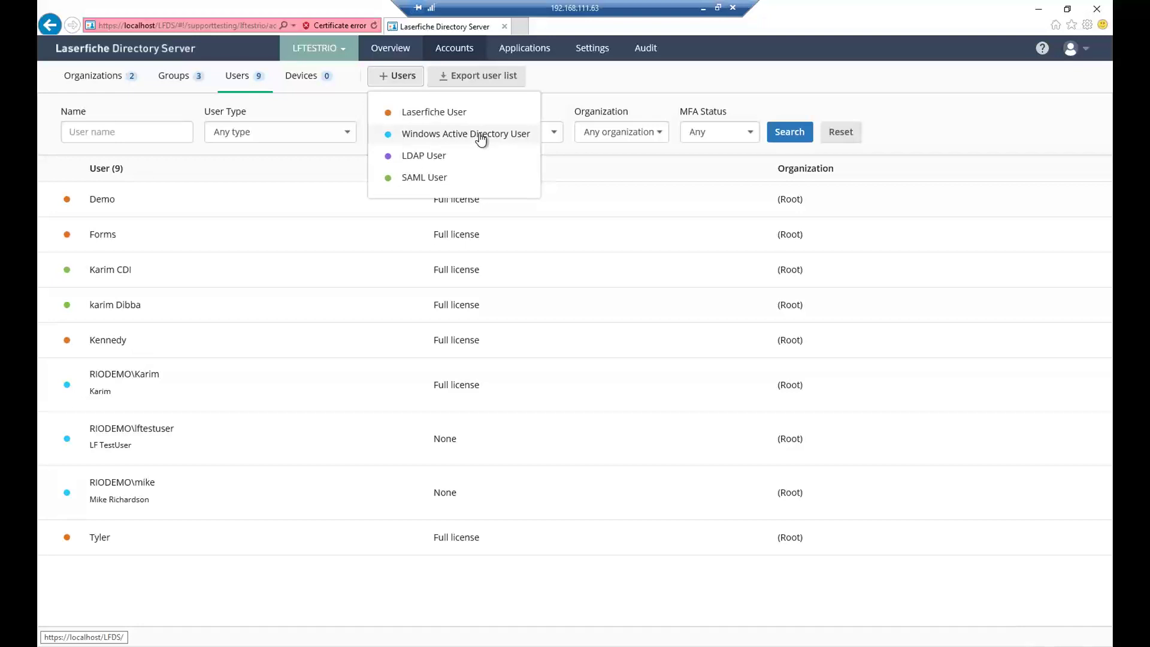
- Open the Groups list and dismiss a new-group form without saving
click(171, 81)
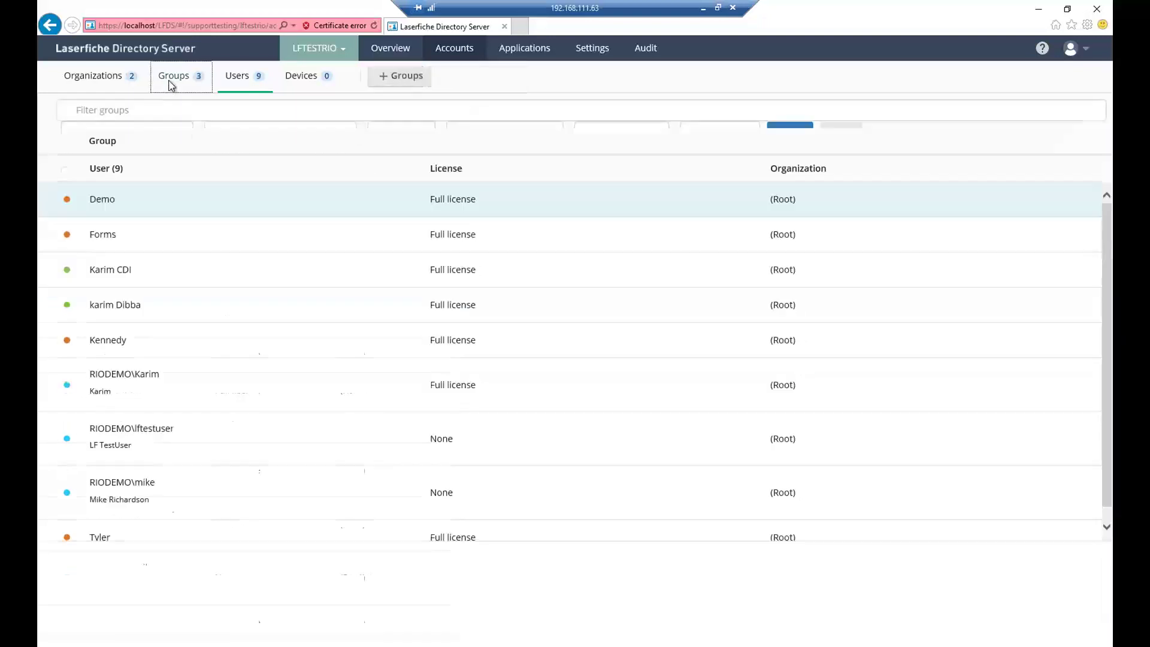
click(387, 81)
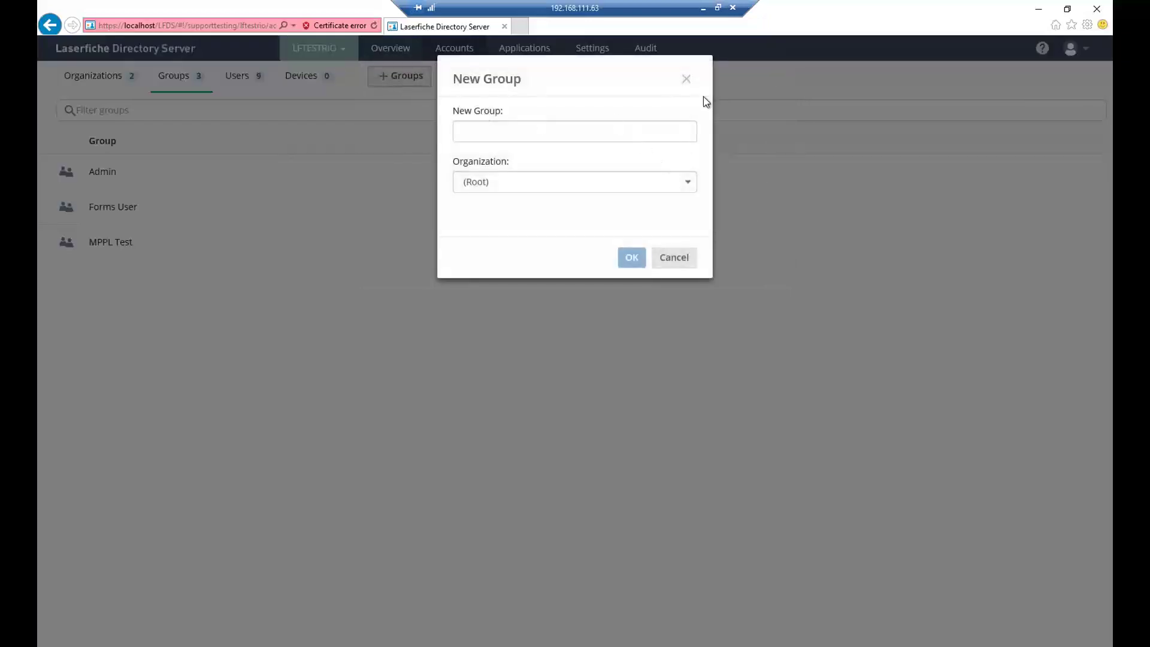
click(687, 78)
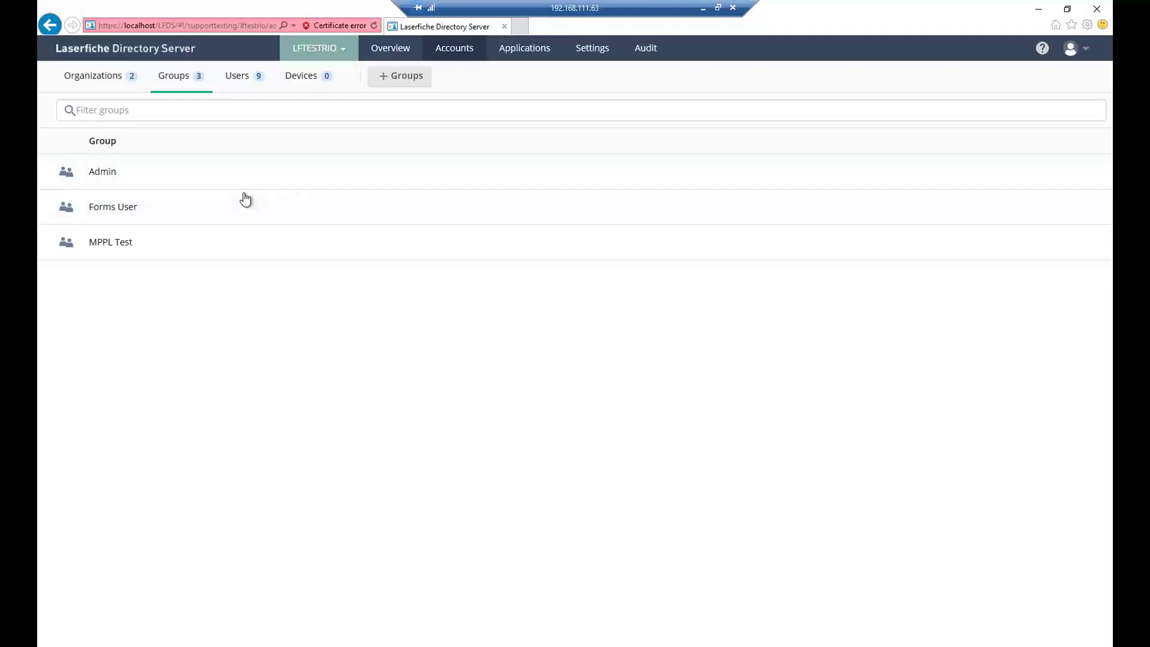
- Revisit Users and the Organizations tree, toggling (Root), then return to the Groups list
click(254, 80)
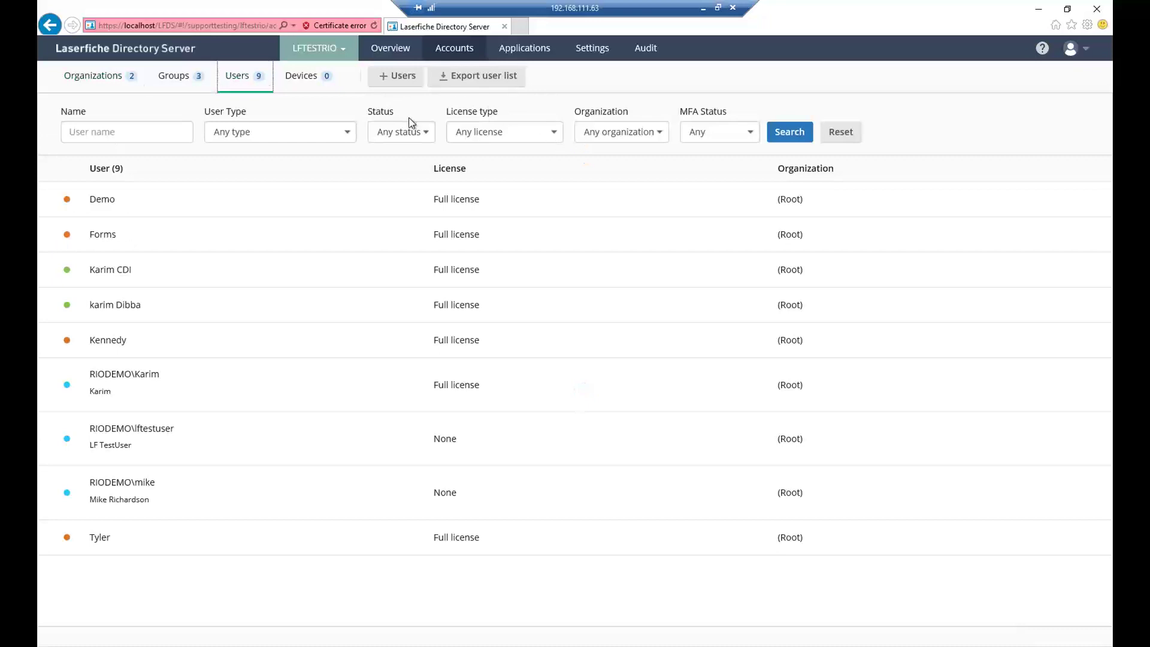
click(396, 76)
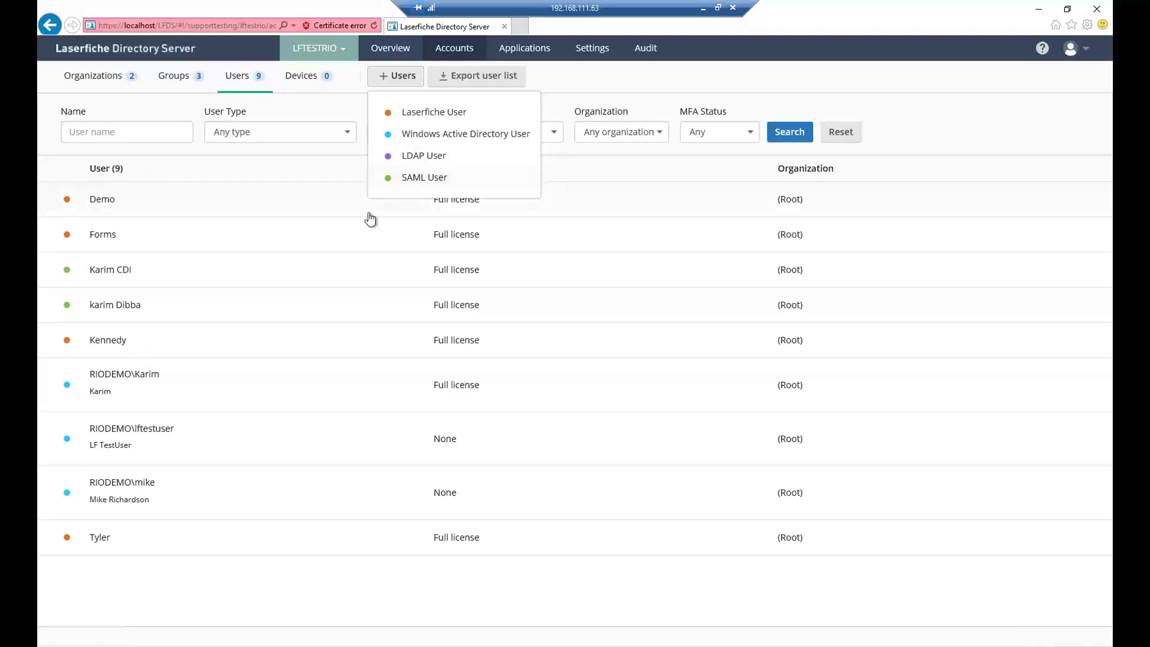
click(115, 80)
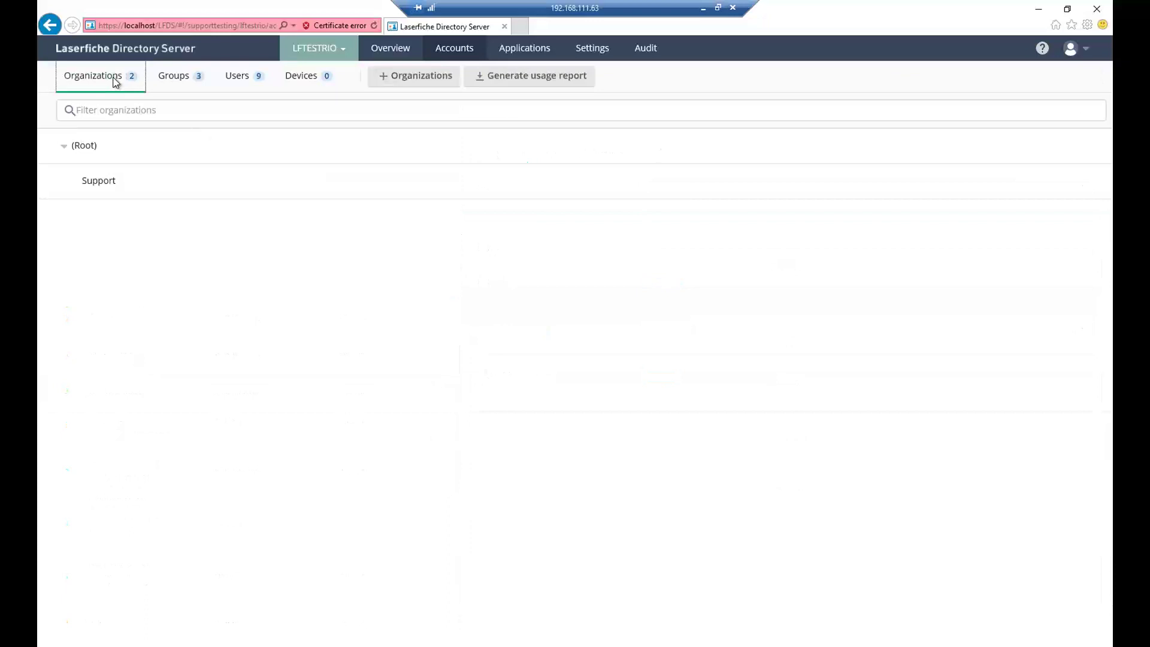
click(65, 146)
click(64, 146)
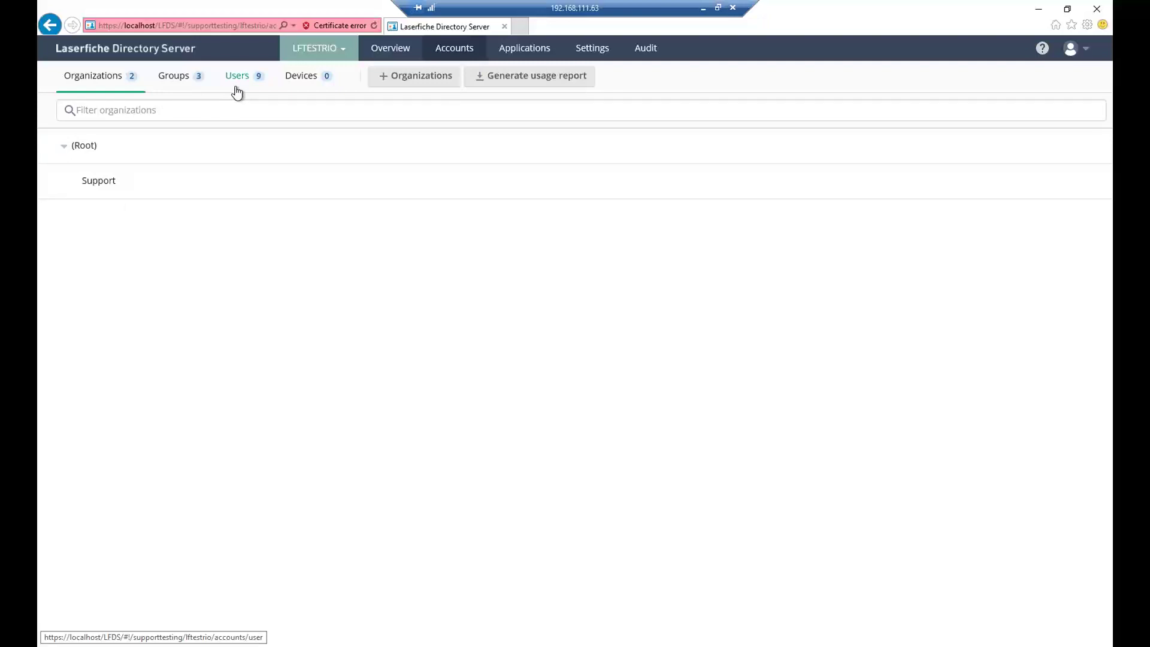
click(175, 78)
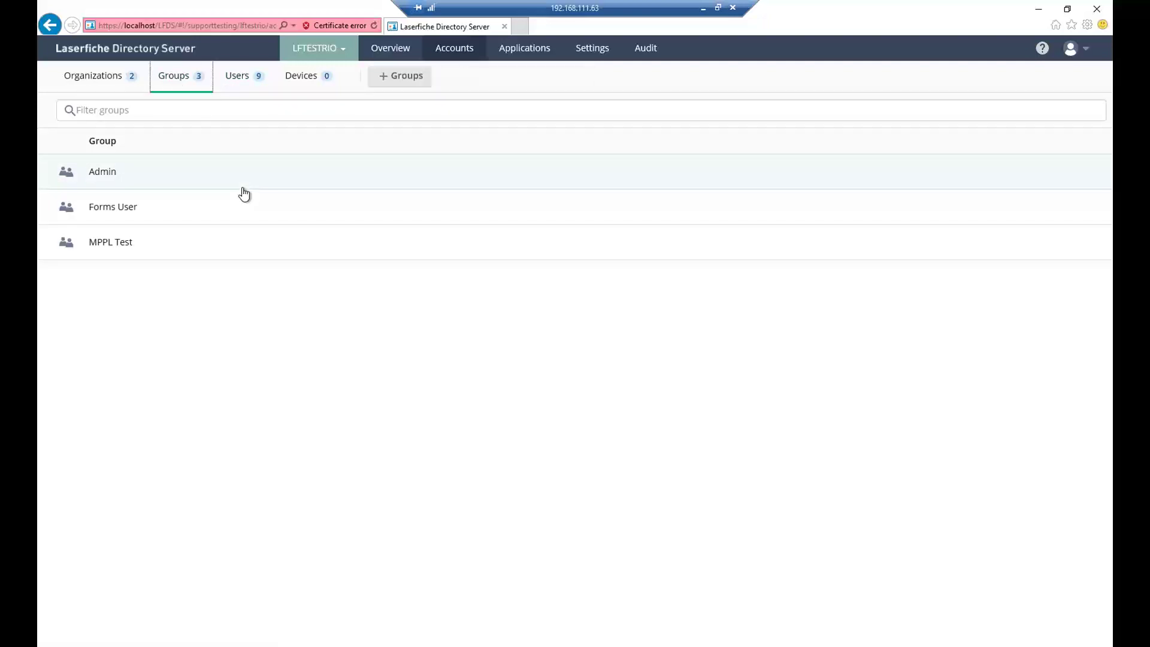
- Open the Forms User group, check its profile and trustee attributes, and list its members
click(116, 208)
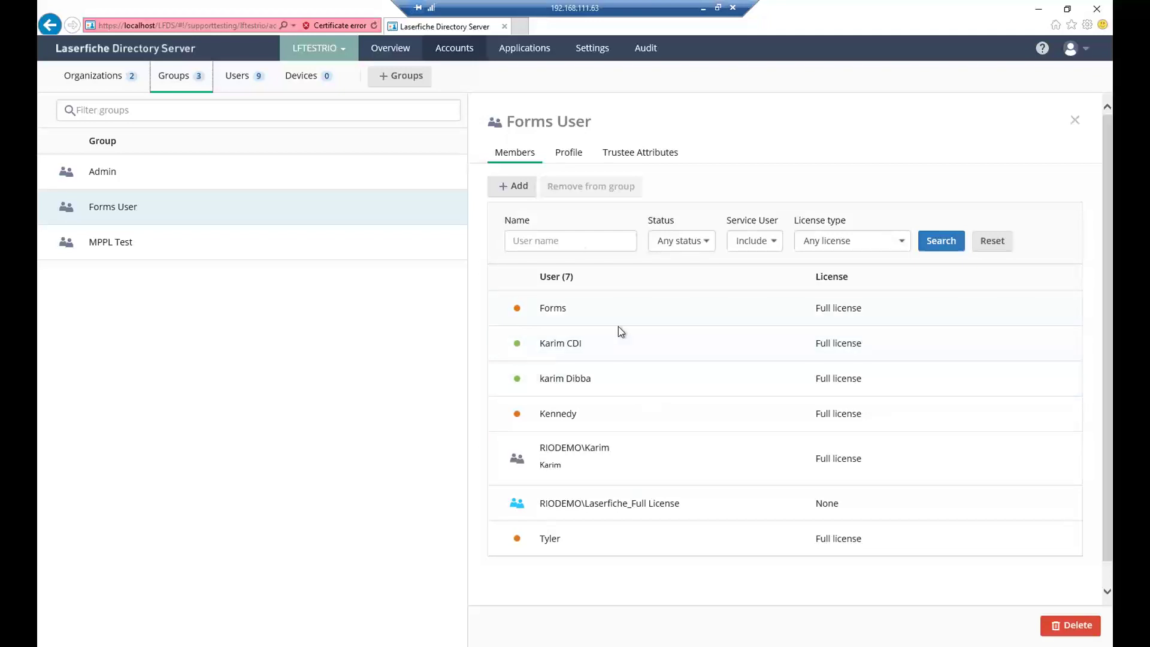
click(569, 155)
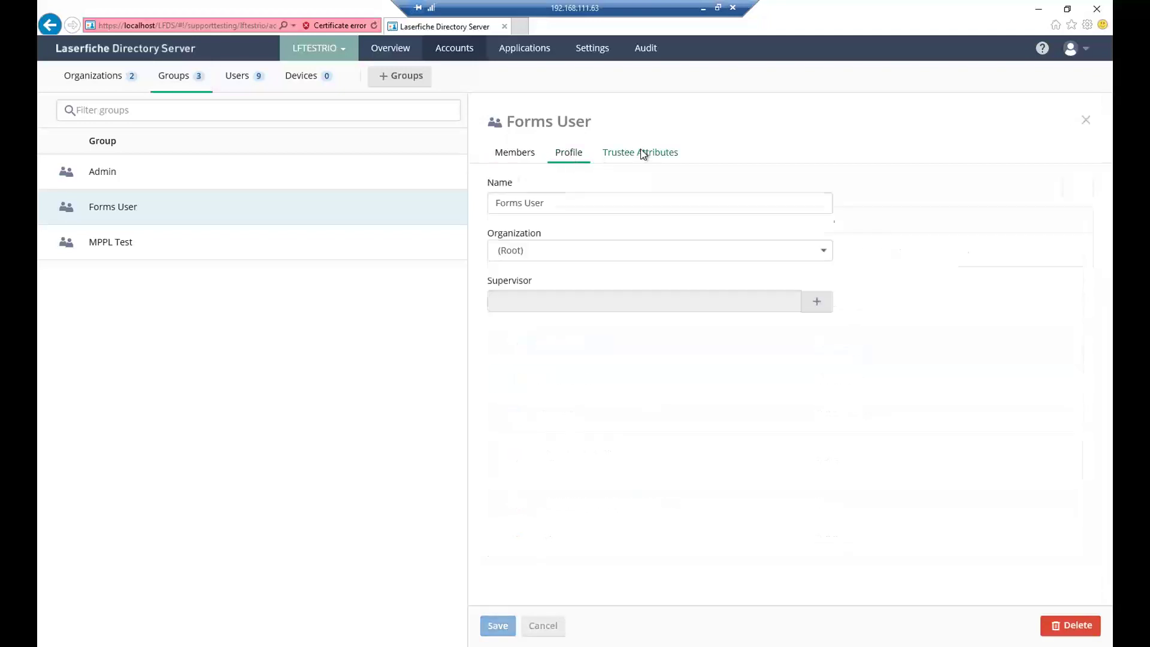
click(643, 153)
click(564, 153)
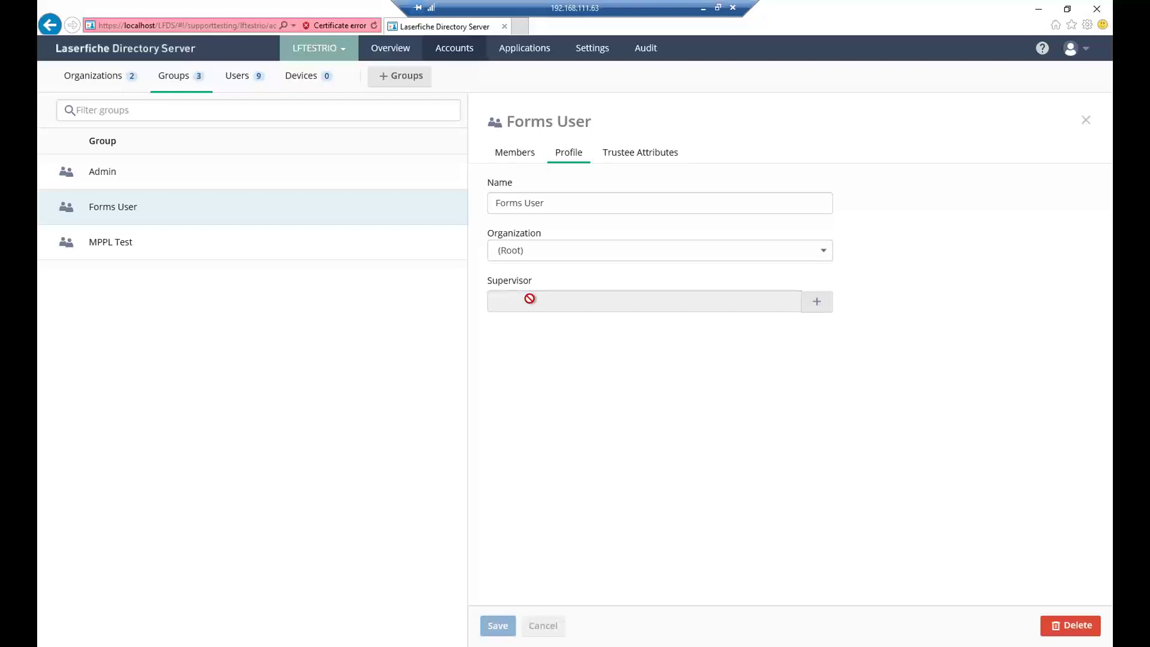
click(523, 153)
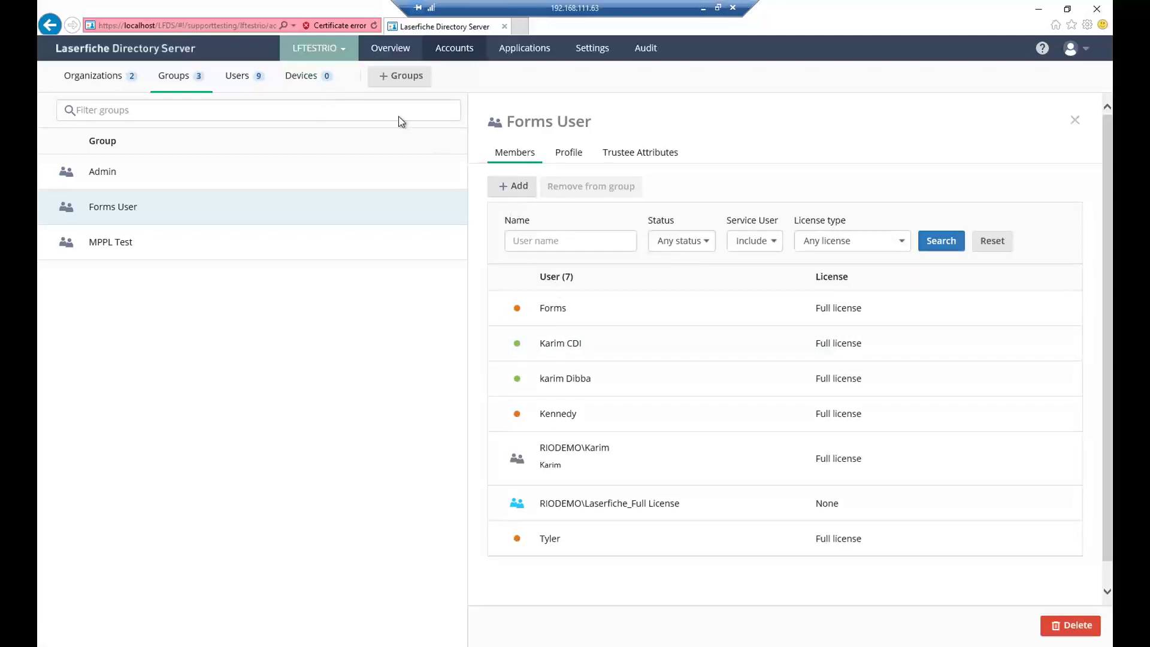
- Cancel a new group, glance at Devices and Users, then open the 17 registered applications
click(401, 85)
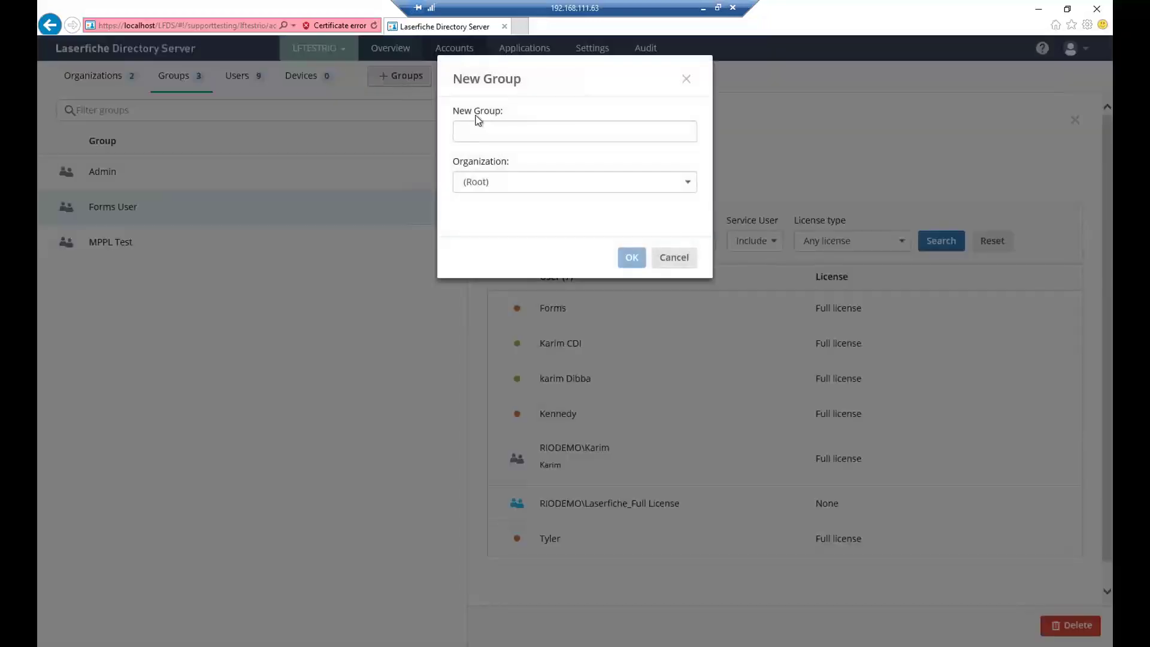
click(674, 257)
click(307, 77)
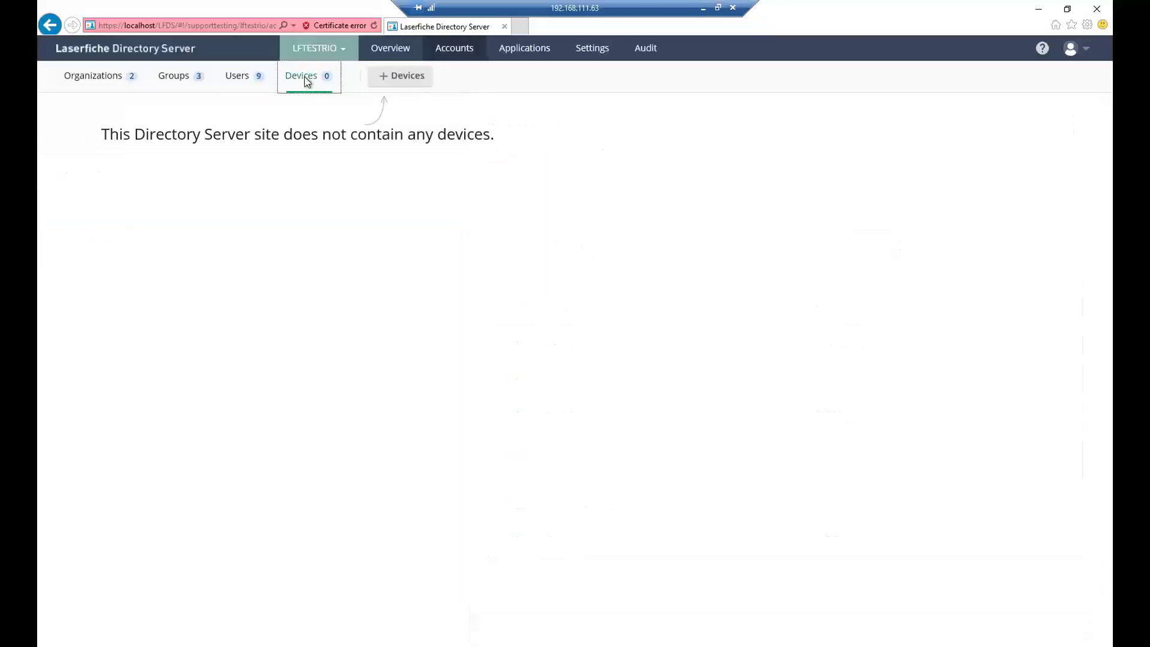
click(247, 80)
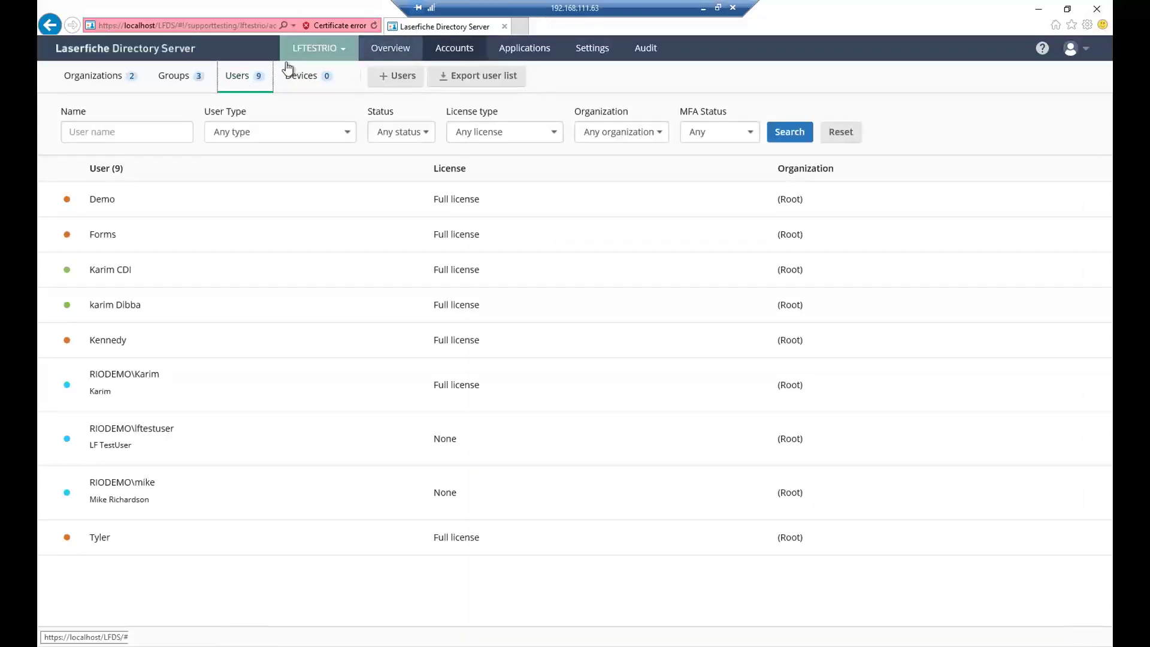
click(506, 59)
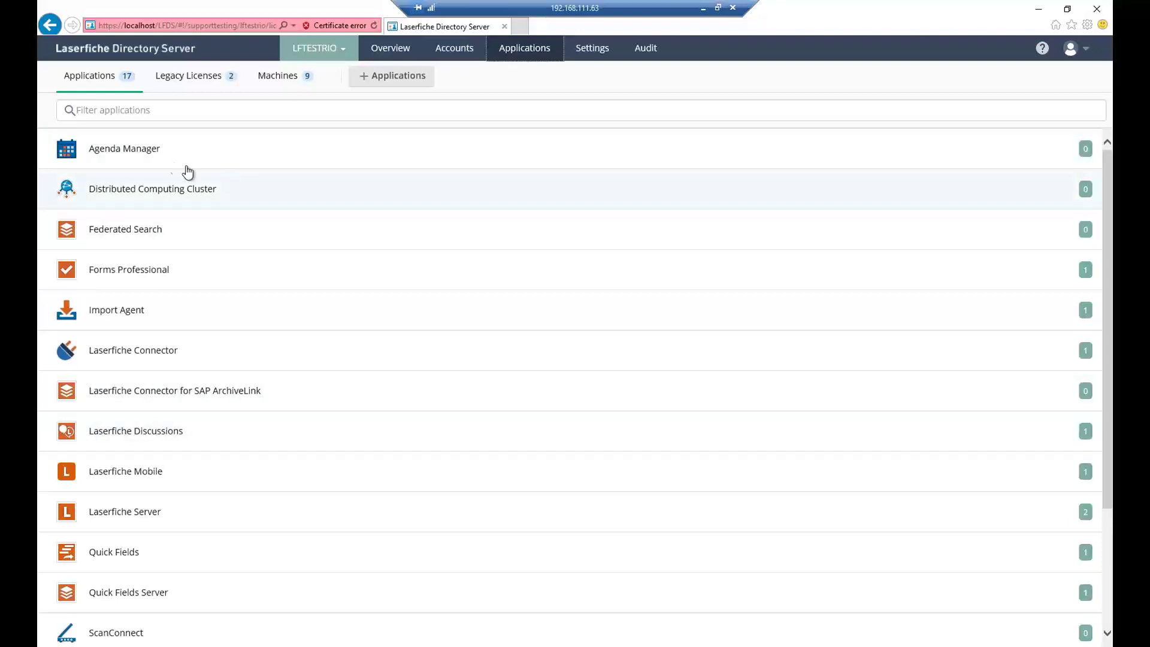
scroll(254, 286, down, 3)
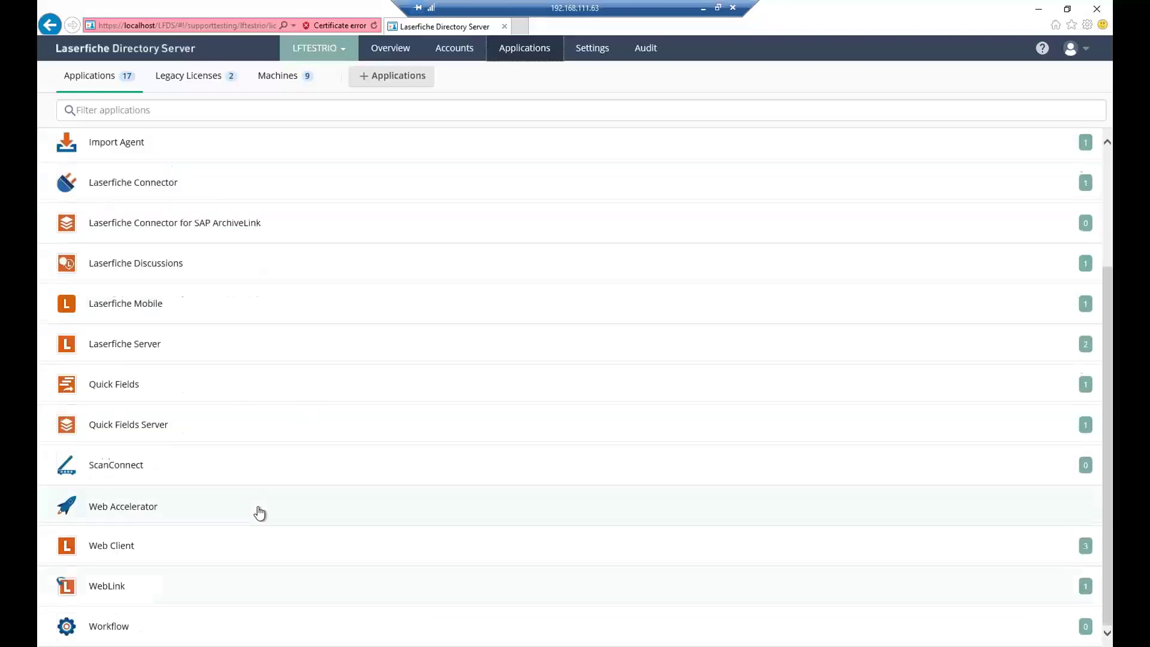
scroll(256, 511, up, 3)
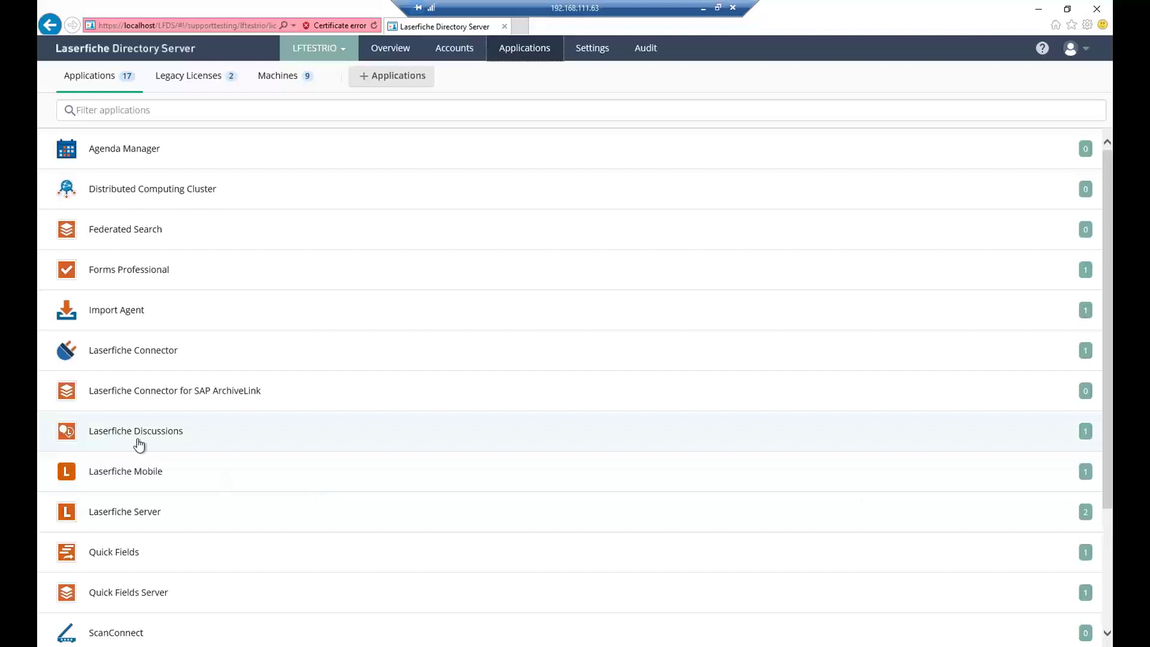
- Inspect Laserfiche Connector's SupportTesting instance, then list legacy licenses Laserfiche Client 8.1 and Snapshot 8.1
click(146, 362)
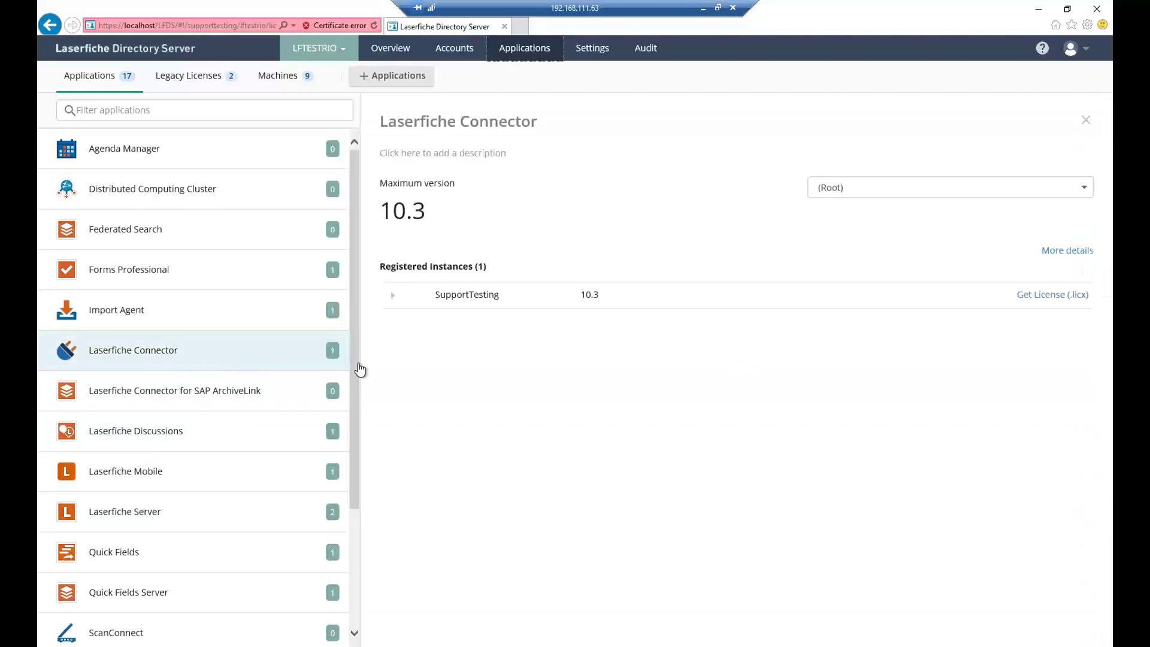
click(393, 296)
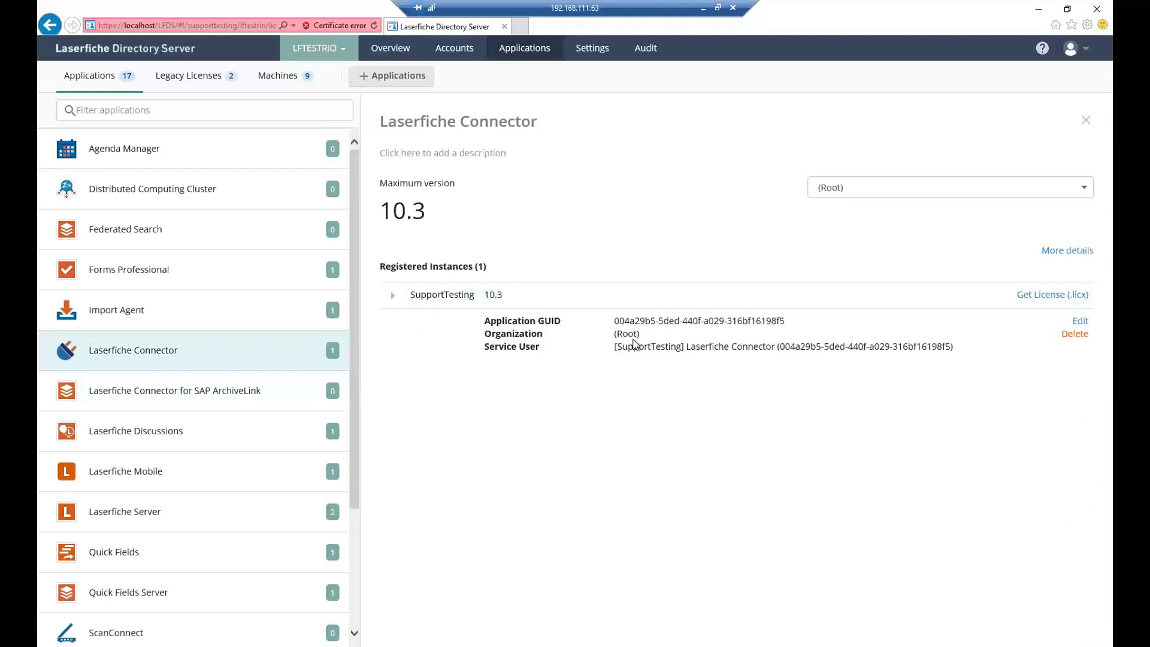
click(397, 297)
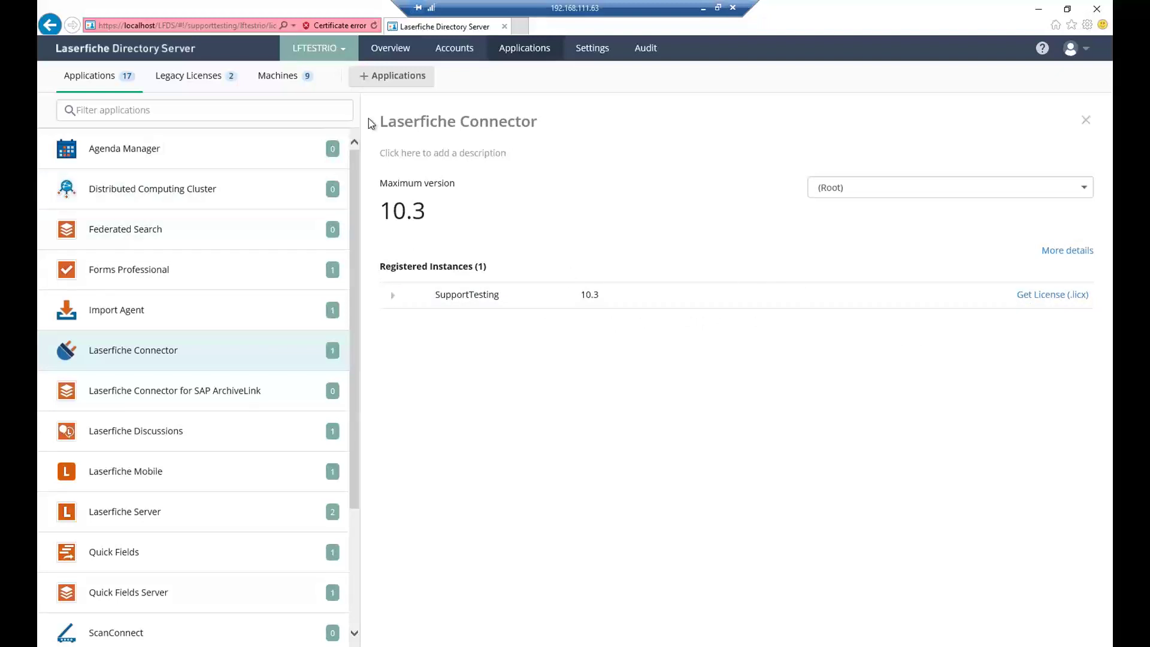
click(204, 82)
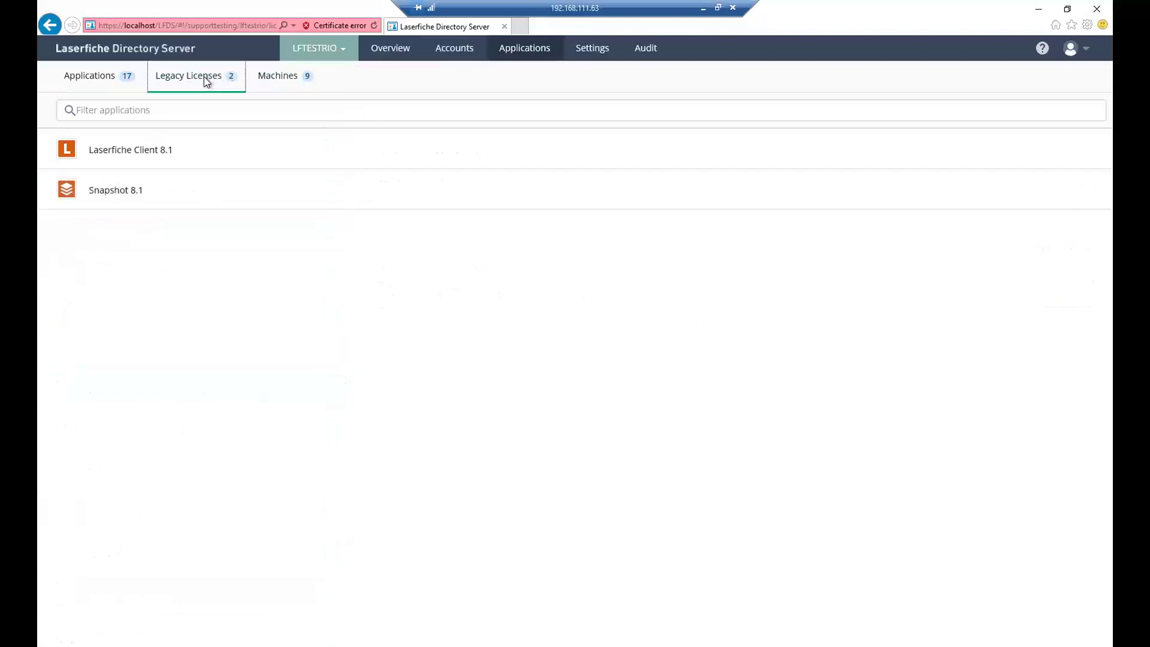
- Check the registered machines, then open LFTESTRIO's General settings with master license details
click(280, 82)
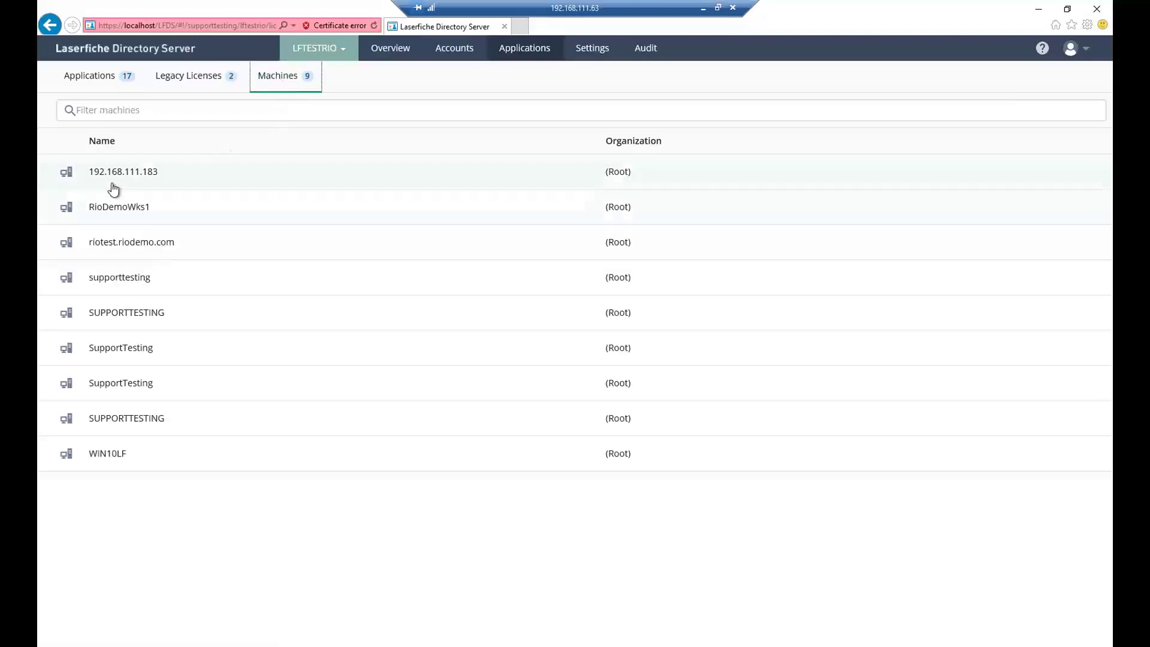
click(89, 79)
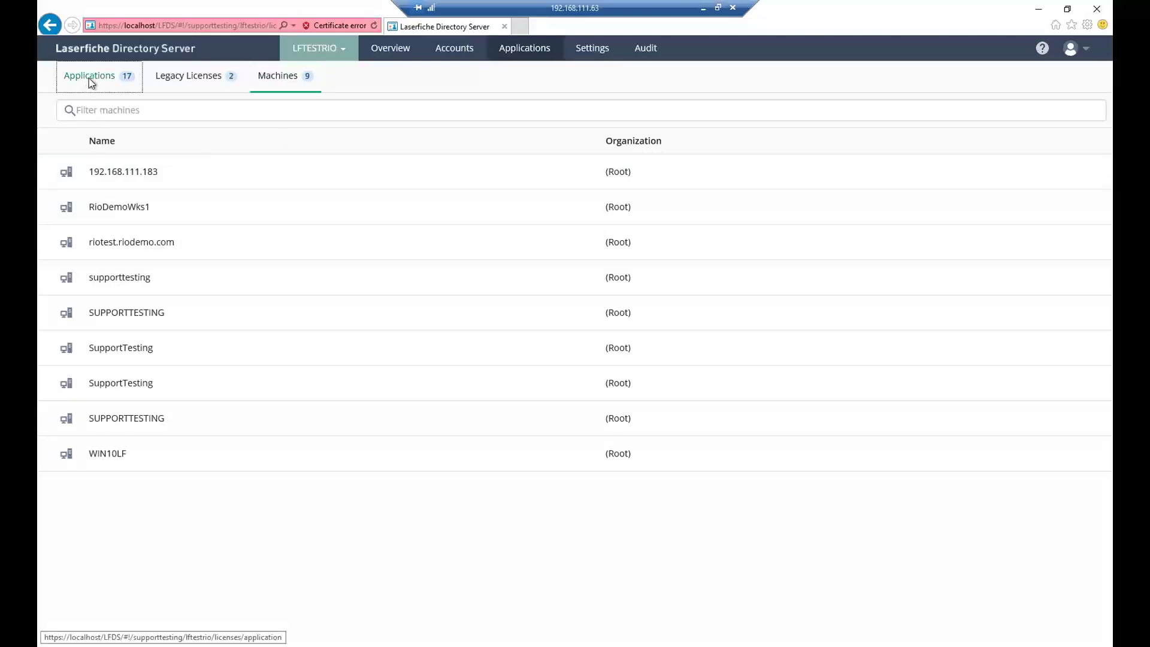
click(589, 53)
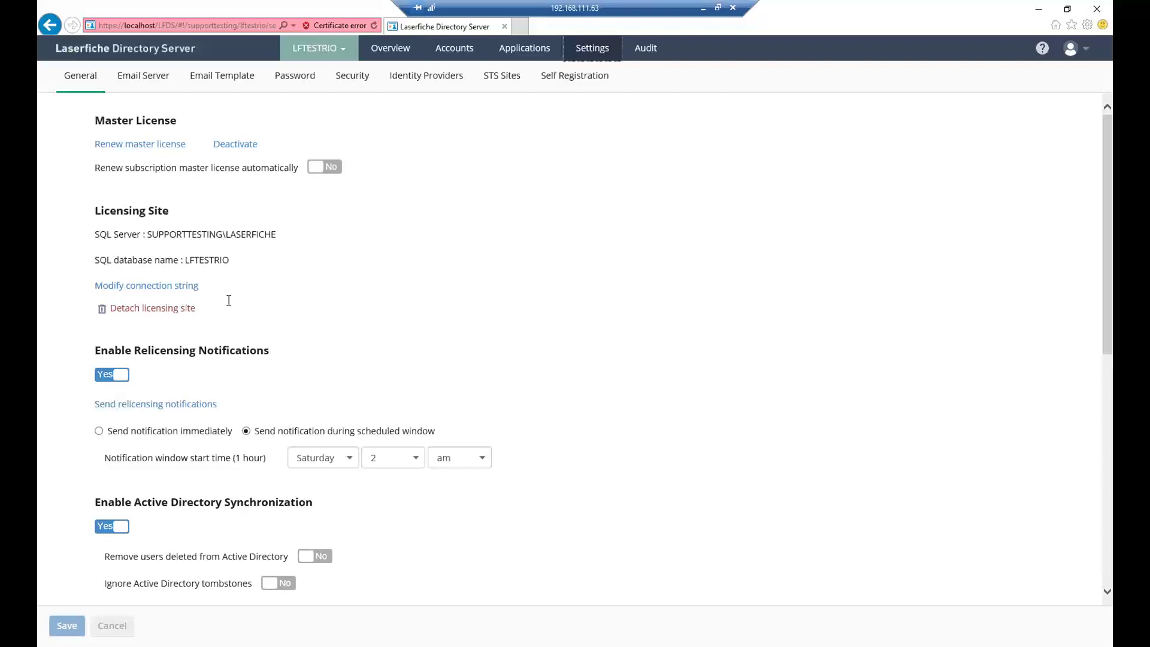
scroll(228, 300, down, 2)
scroll(228, 300, up, 1)
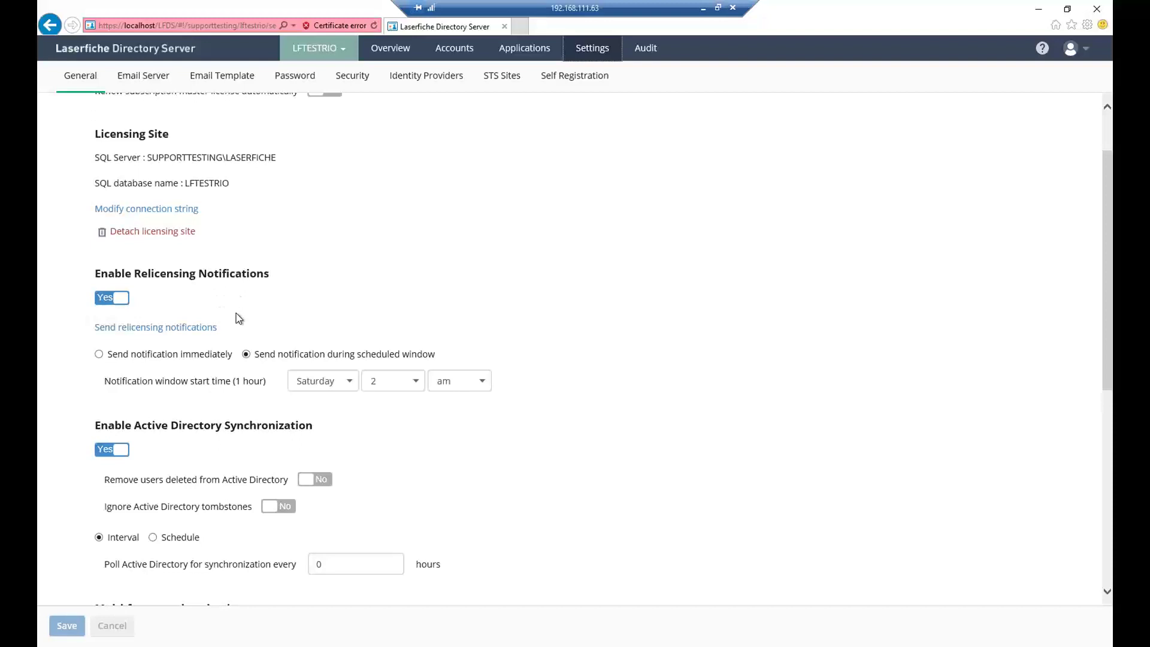
scroll(237, 314, down, 1)
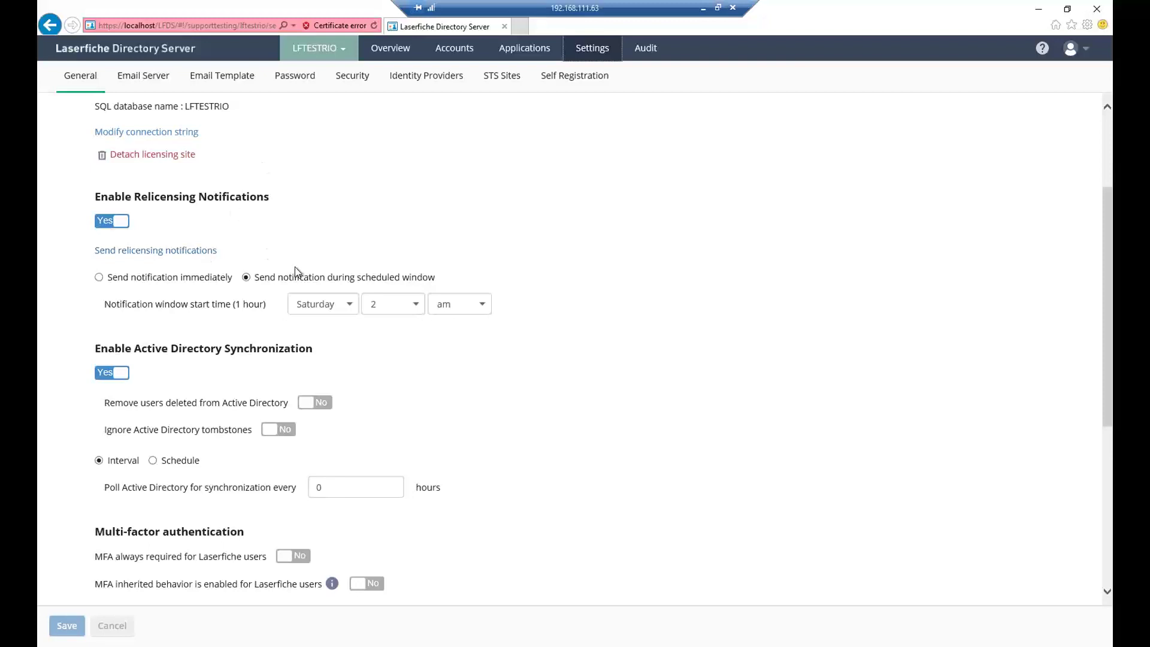
scroll(259, 320, down, 1)
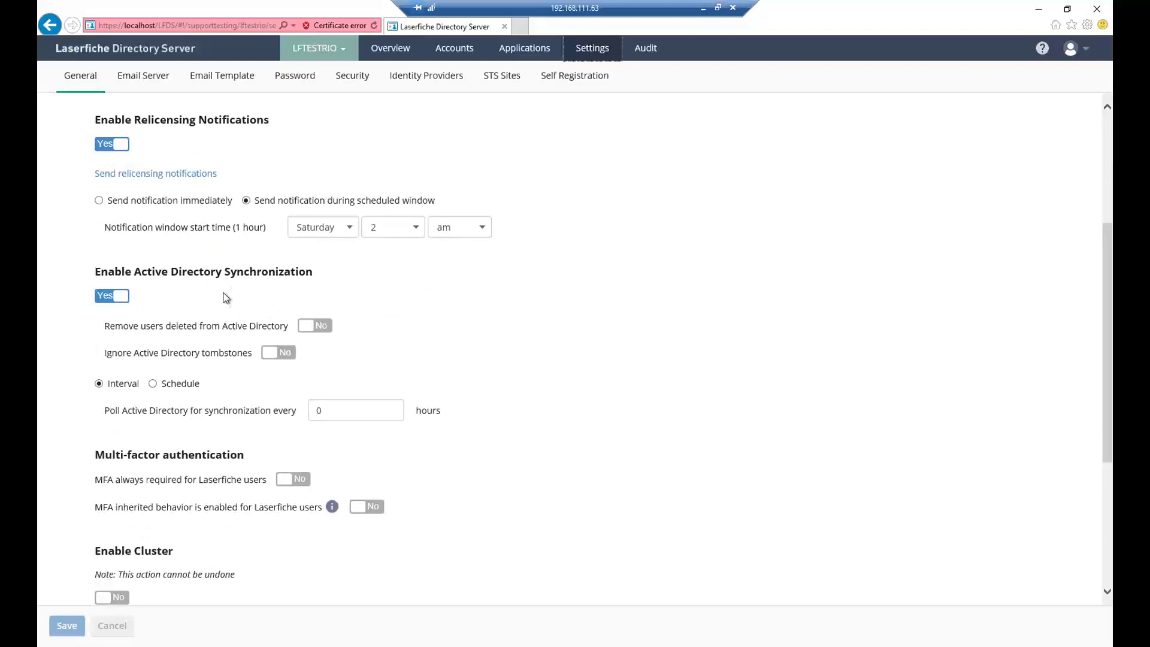
scroll(157, 190, up, 1)
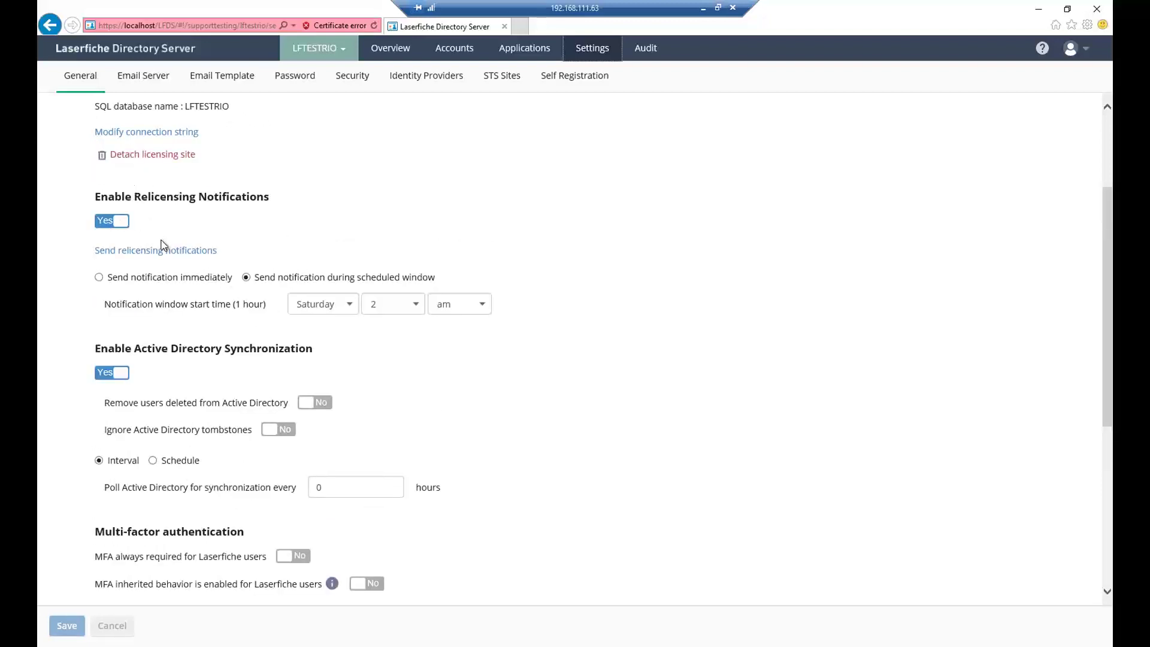
scroll(180, 252, down, 1)
scroll(198, 262, down, 1)
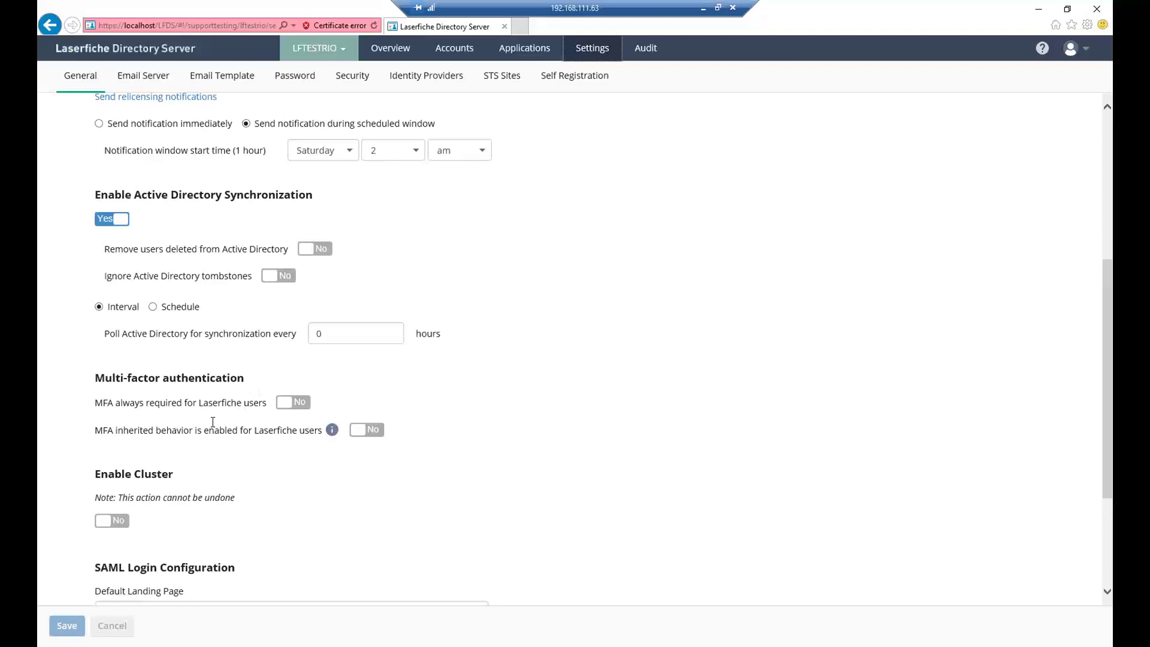
scroll(219, 422, down, 1)
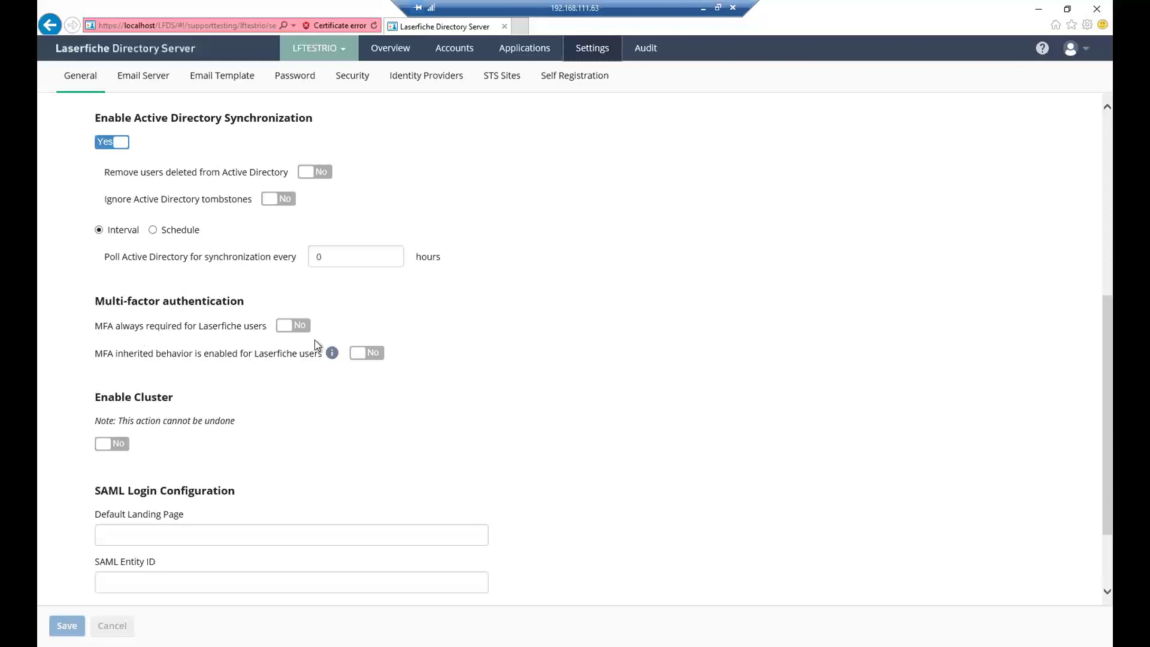
scroll(296, 461, down, 3)
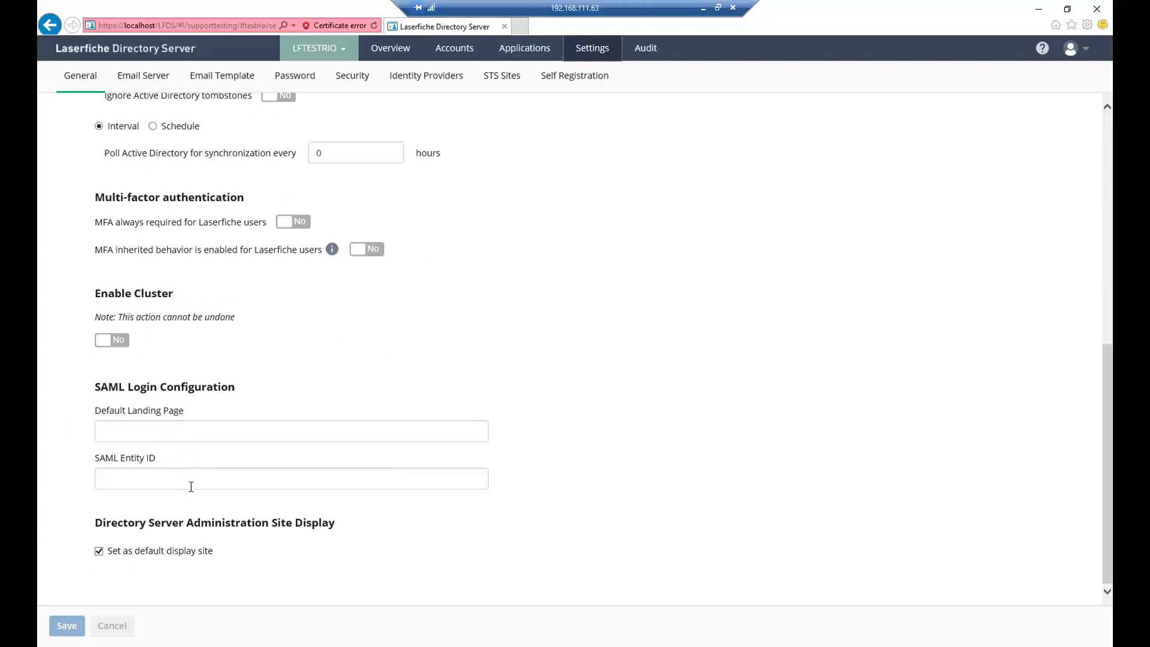
scroll(192, 431, up, 8)
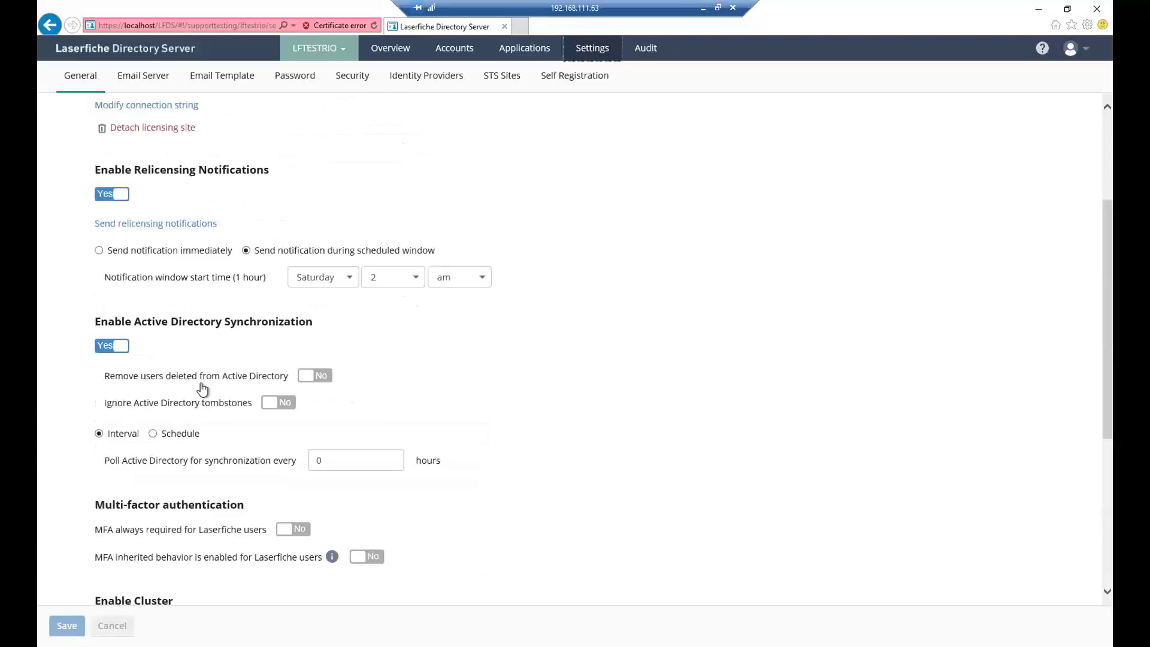
- Browse email server and template settings, then open the Password policy page
click(143, 77)
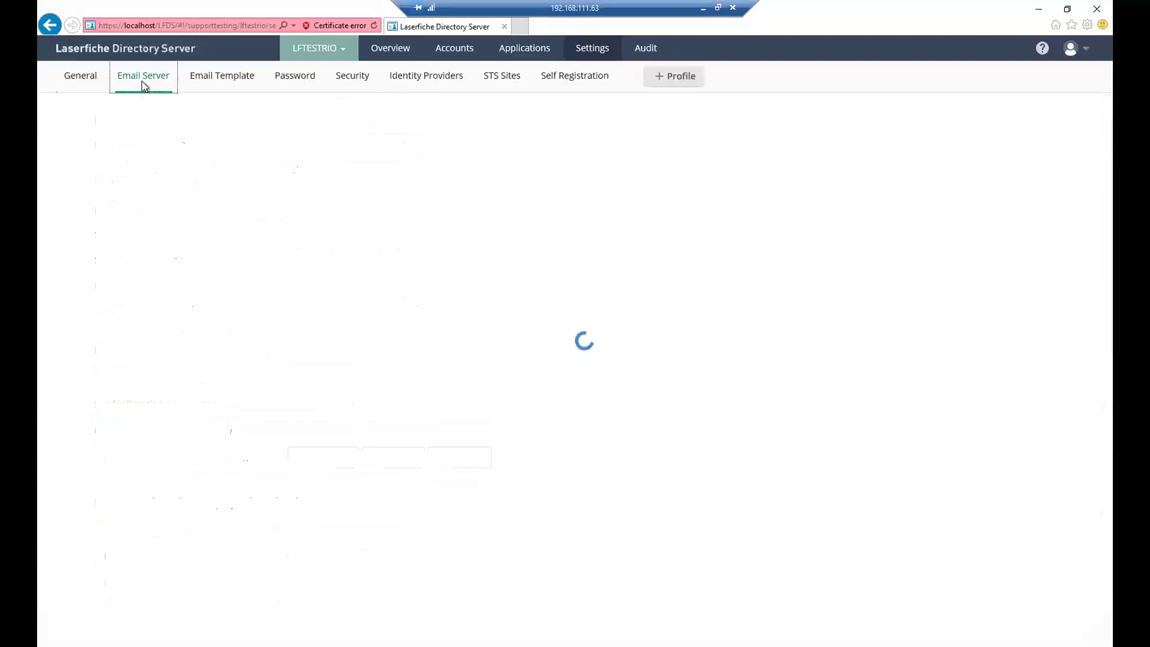
click(226, 72)
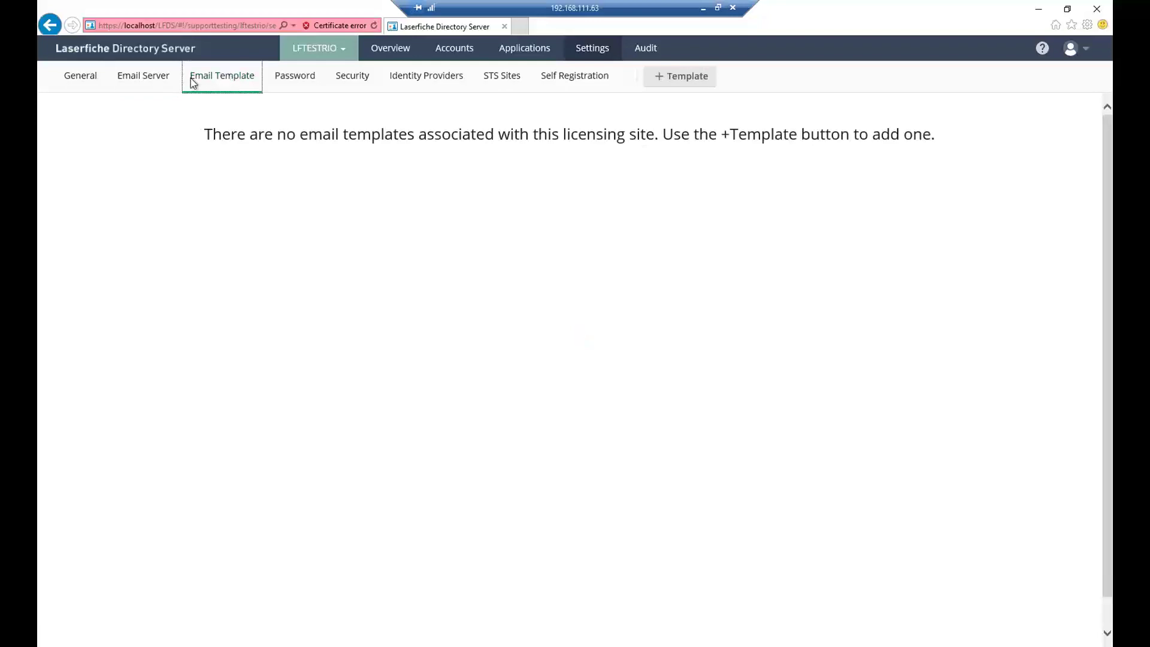
click(81, 78)
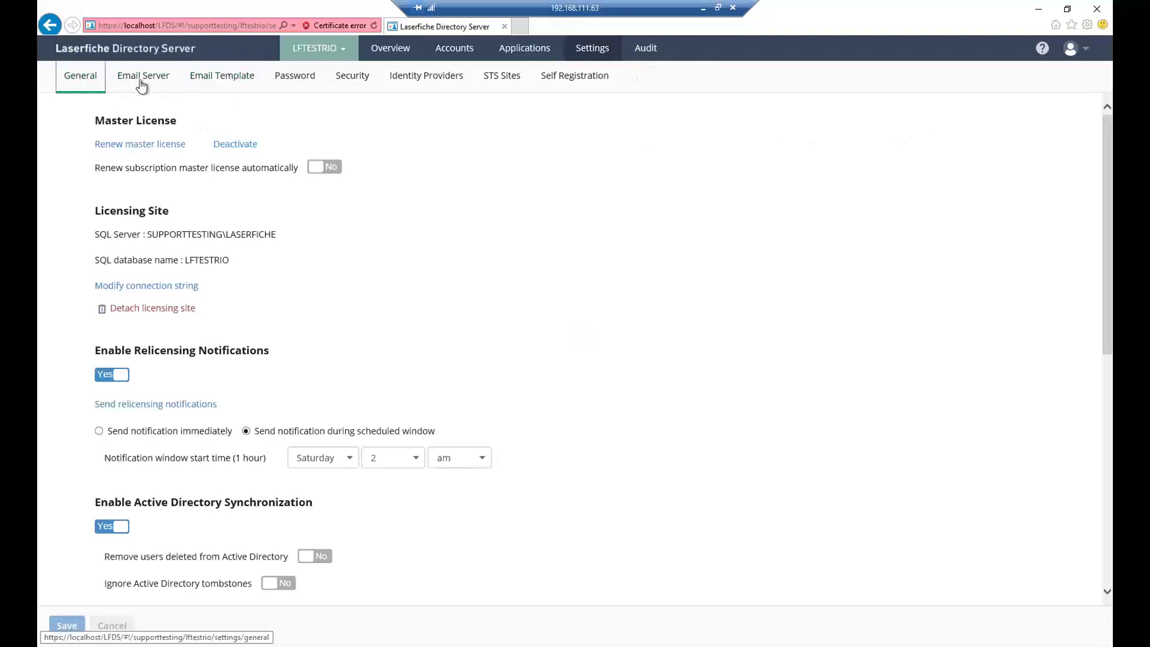
click(204, 89)
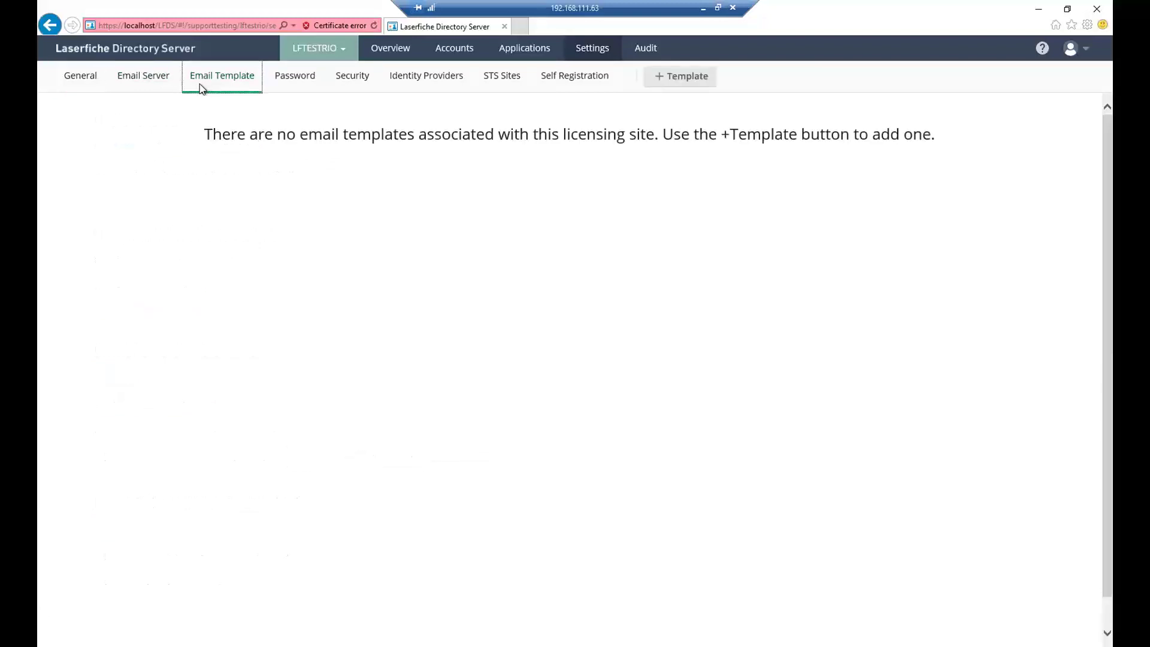
click(285, 81)
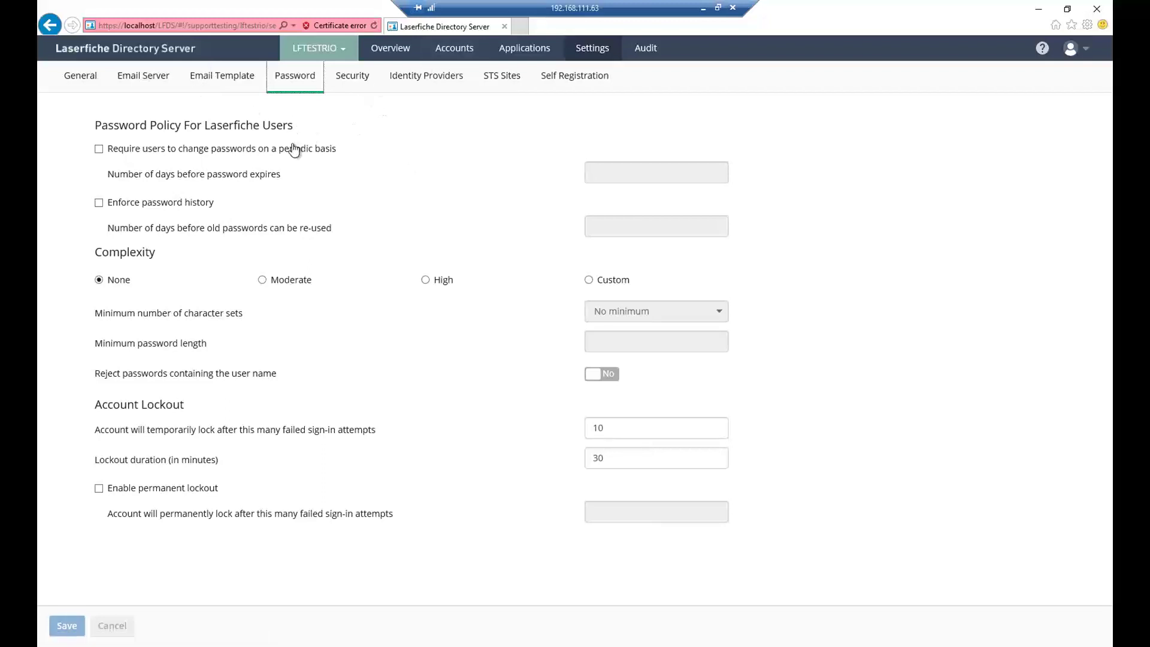
- Toggle periodic password changes on and back off, then open Security rights assignment for Everyone
click(338, 182)
click(99, 149)
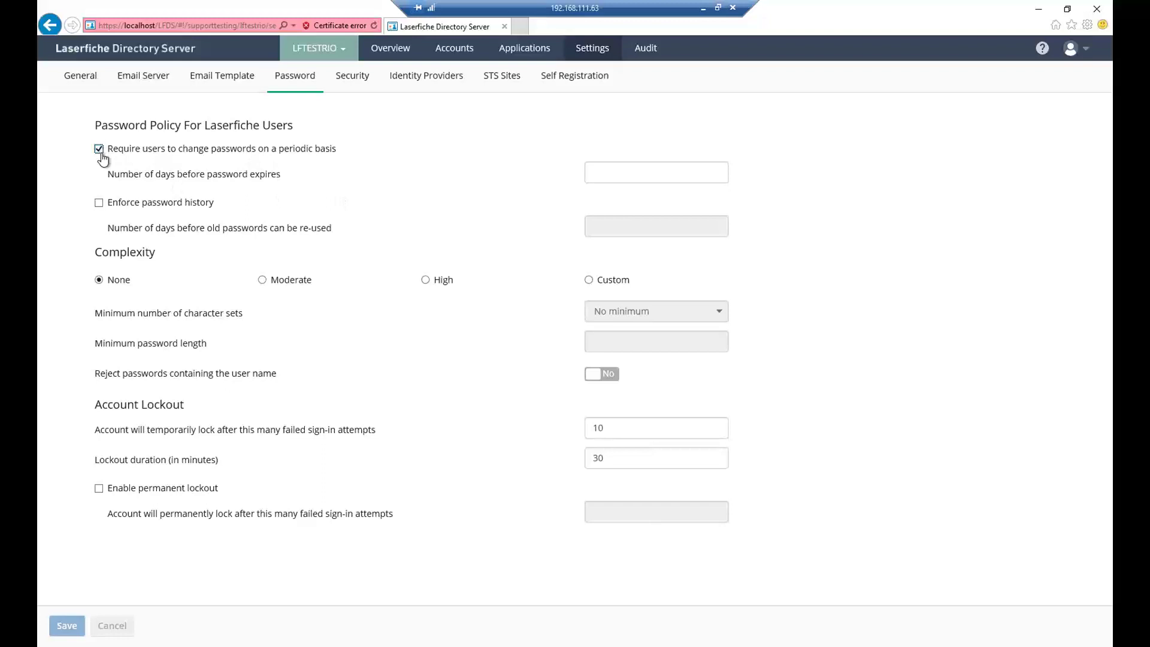
click(99, 149)
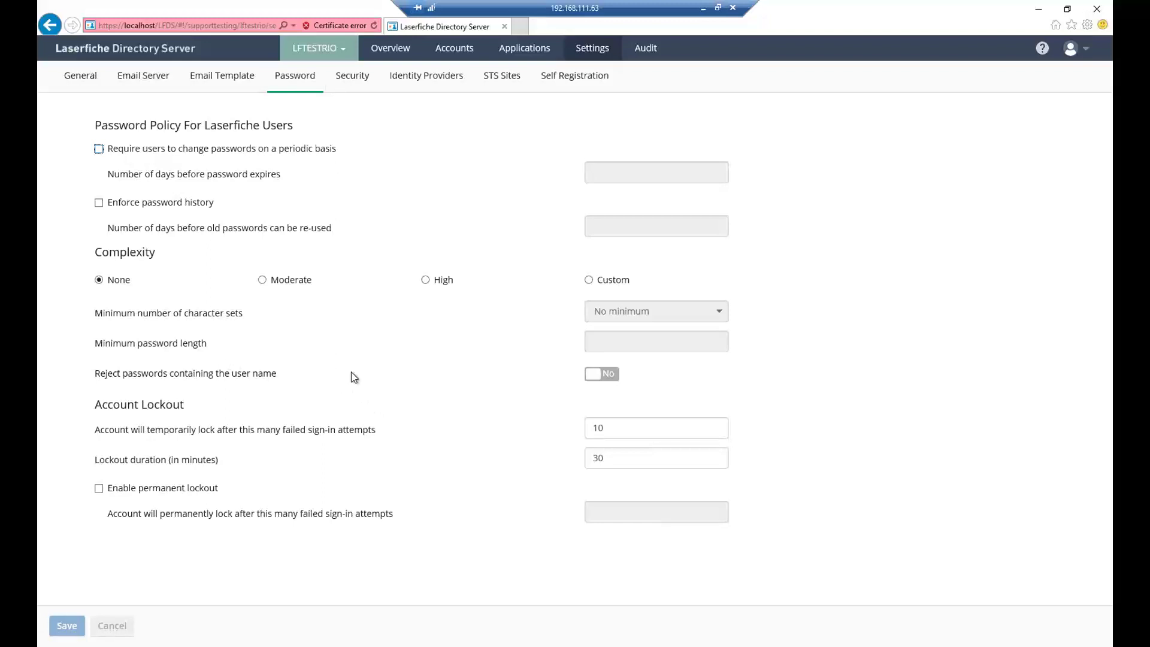
click(351, 77)
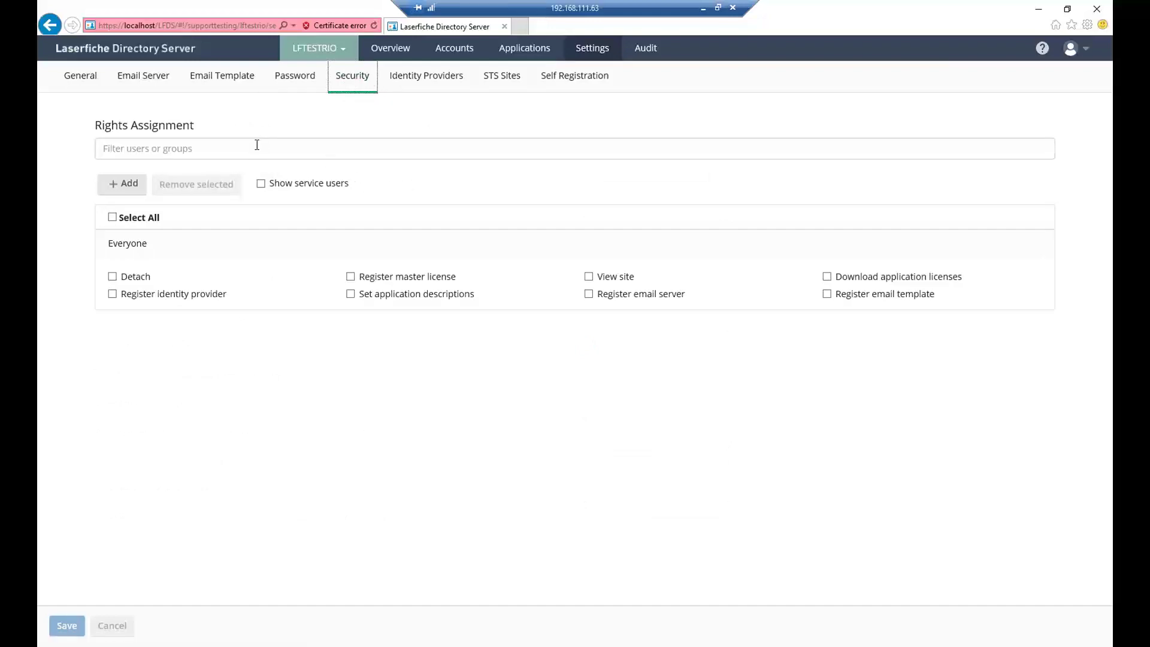
- Open and dismiss the Assign access rights dialog unchanged, then view the identity providers, with OKTA shown
click(126, 185)
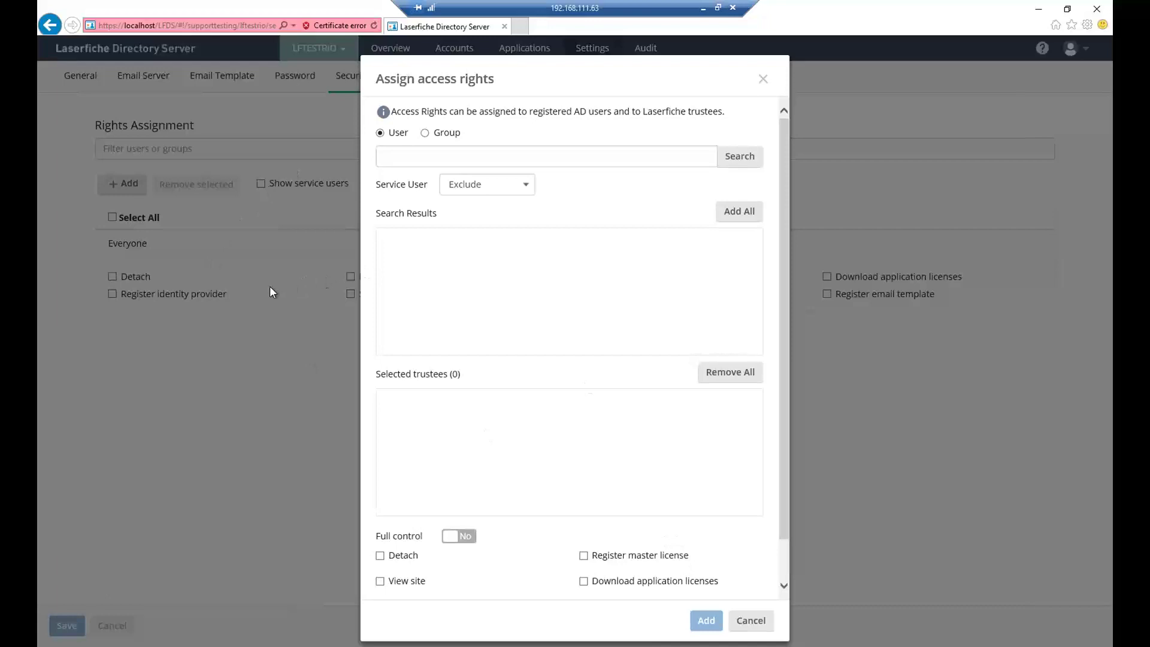
click(763, 79)
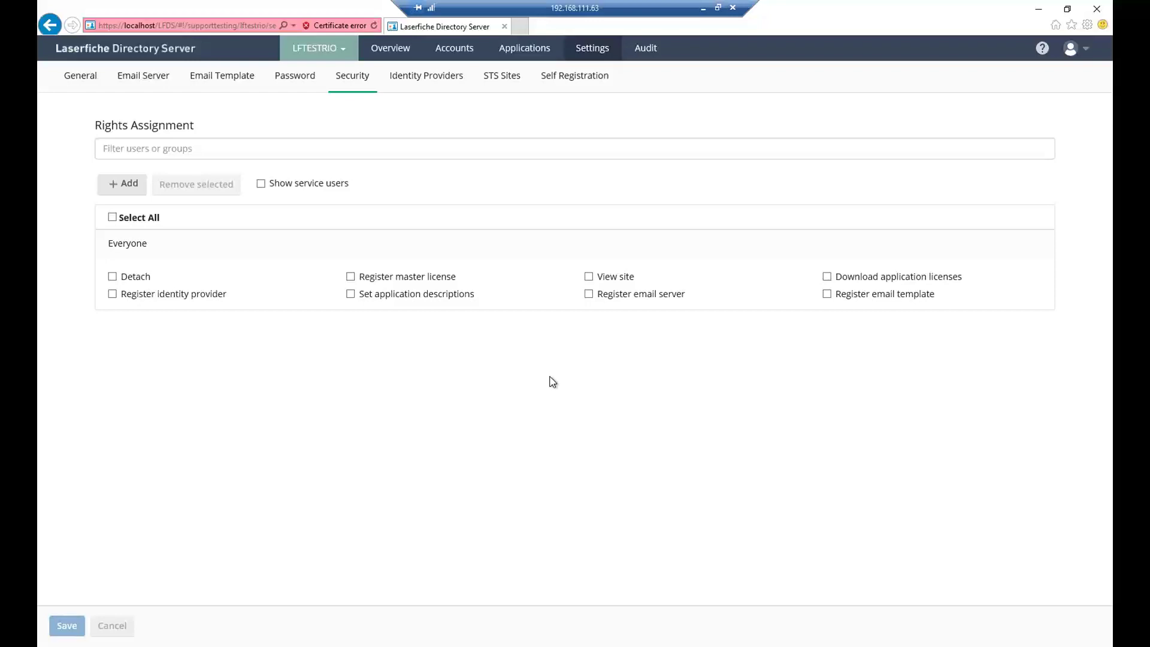
click(407, 78)
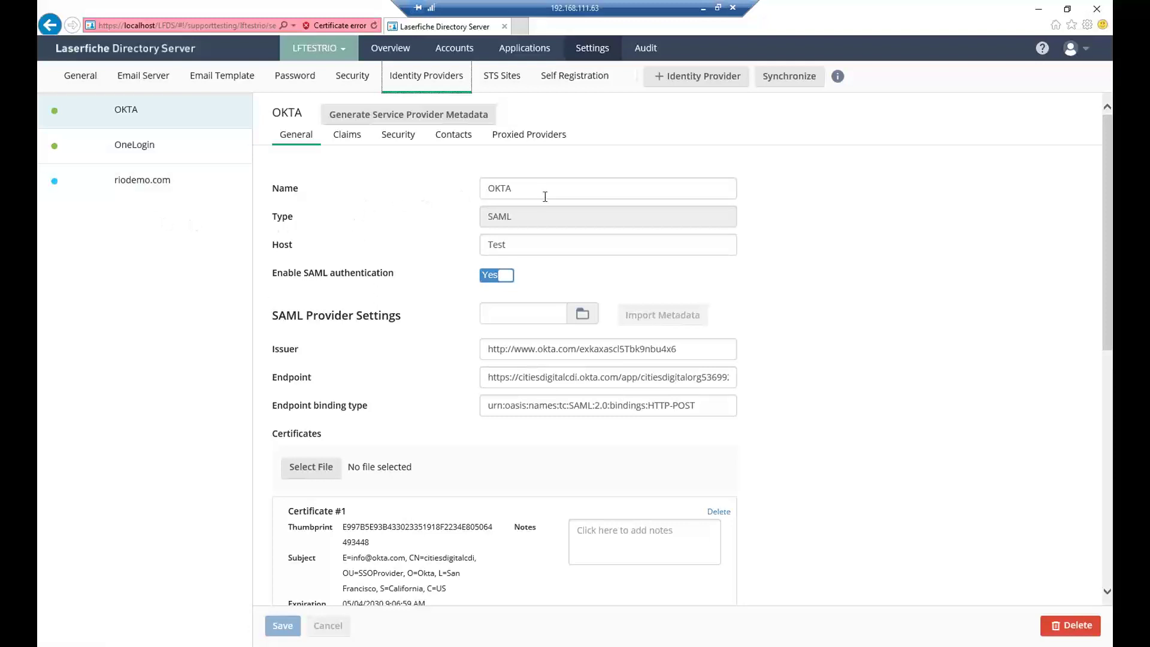
- Review OKTA's SAML settings and certificate expiring 05/04/2030, then select the riodemo.com provider
scroll(557, 203, down, 1)
scroll(557, 202, up, 1)
scroll(555, 268, down, 2)
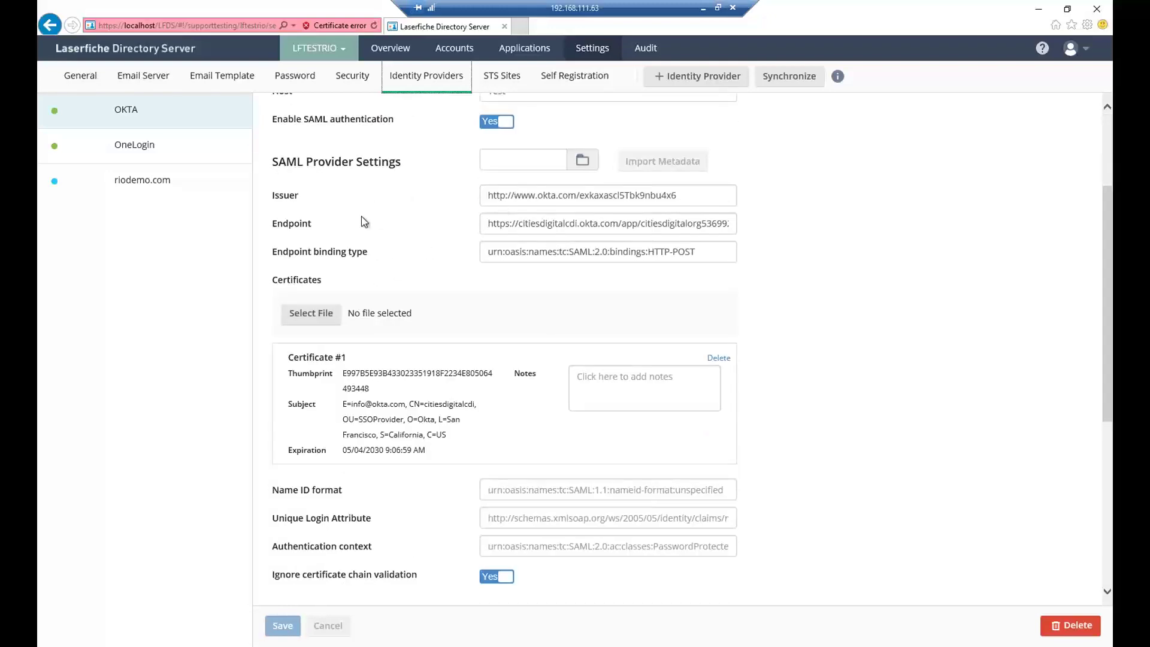
scroll(458, 266, down, 1)
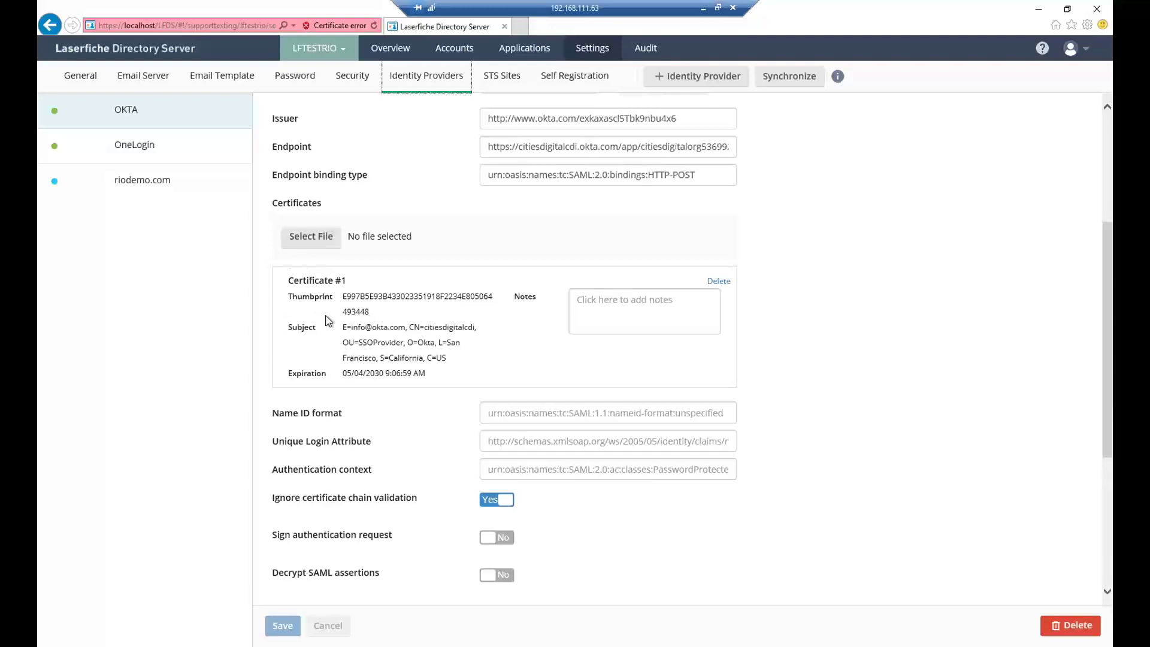
scroll(345, 379, down, 1)
scroll(345, 378, down, 3)
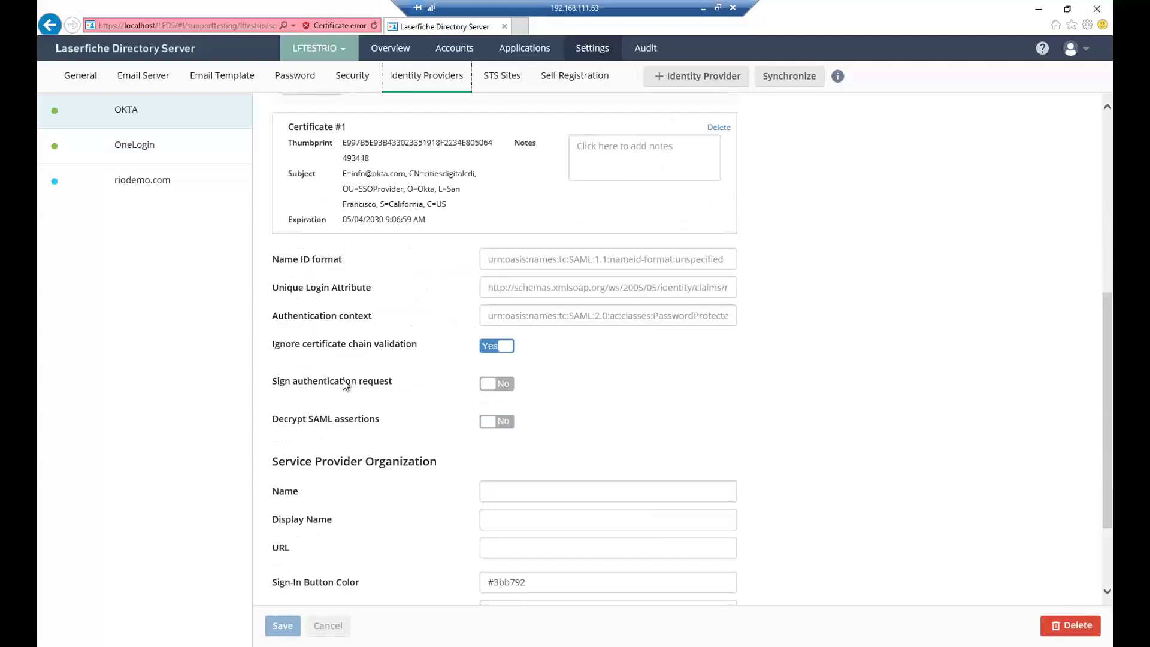
scroll(345, 385, up, 10)
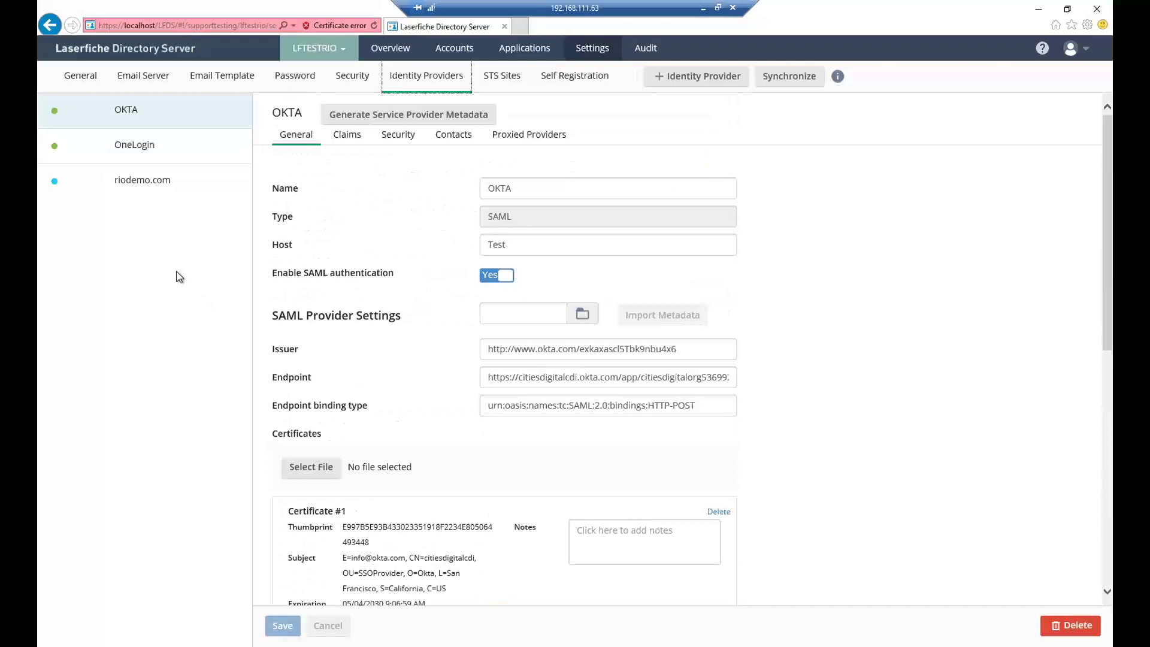
click(150, 188)
click(153, 185)
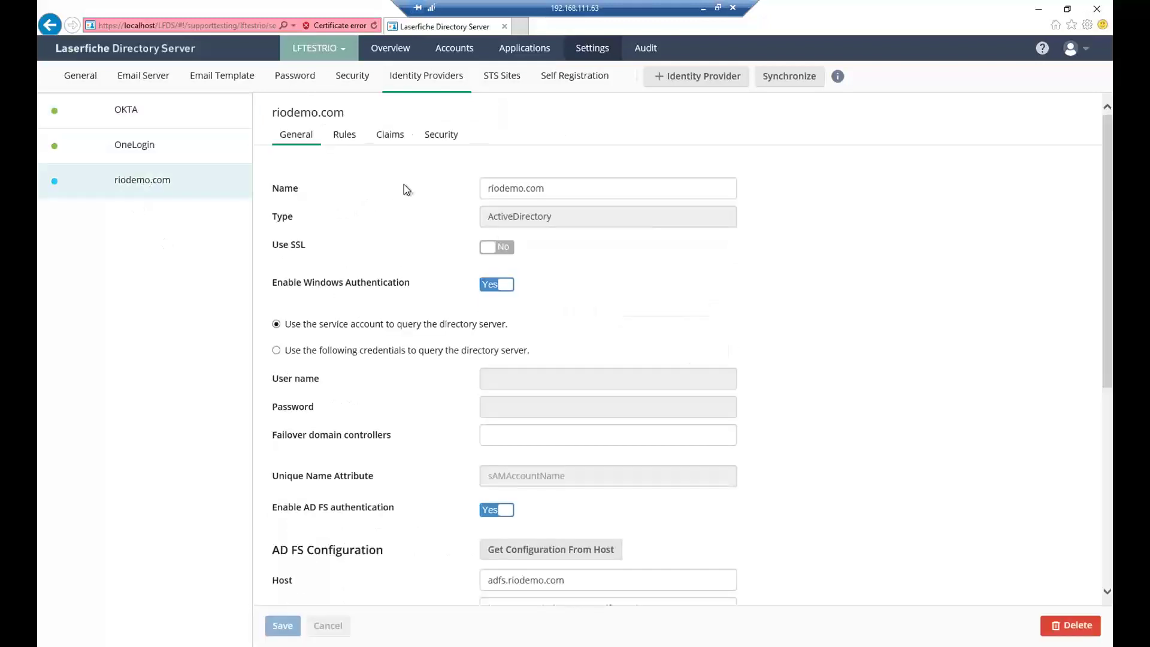
scroll(447, 257, down, 1)
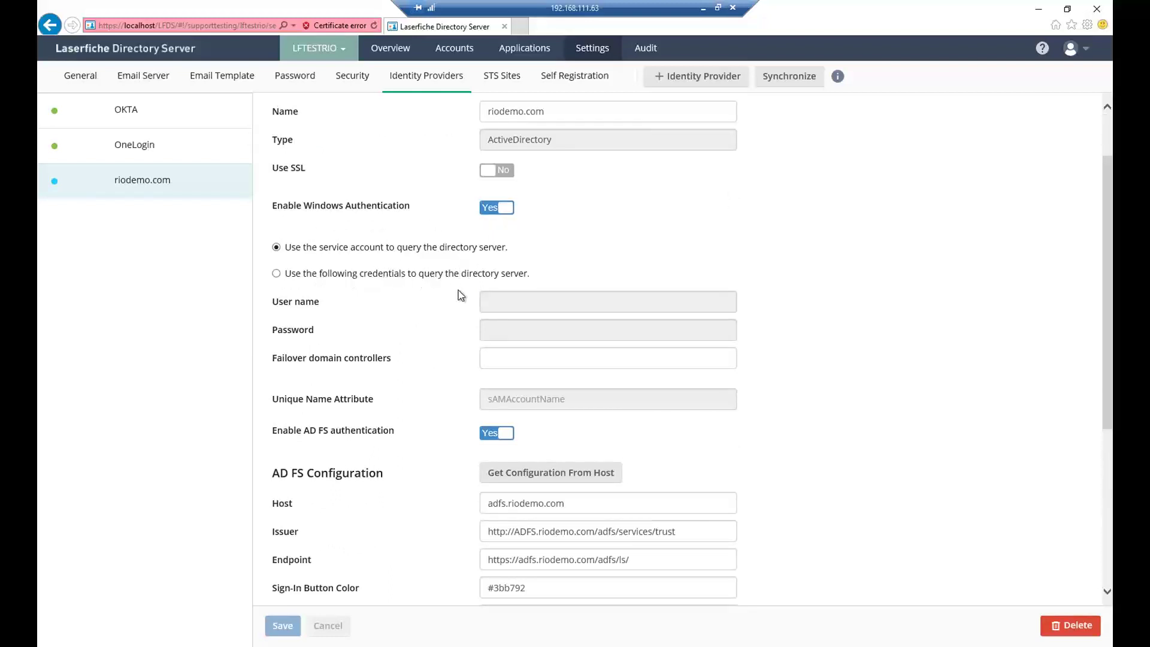
scroll(461, 298, down, 1)
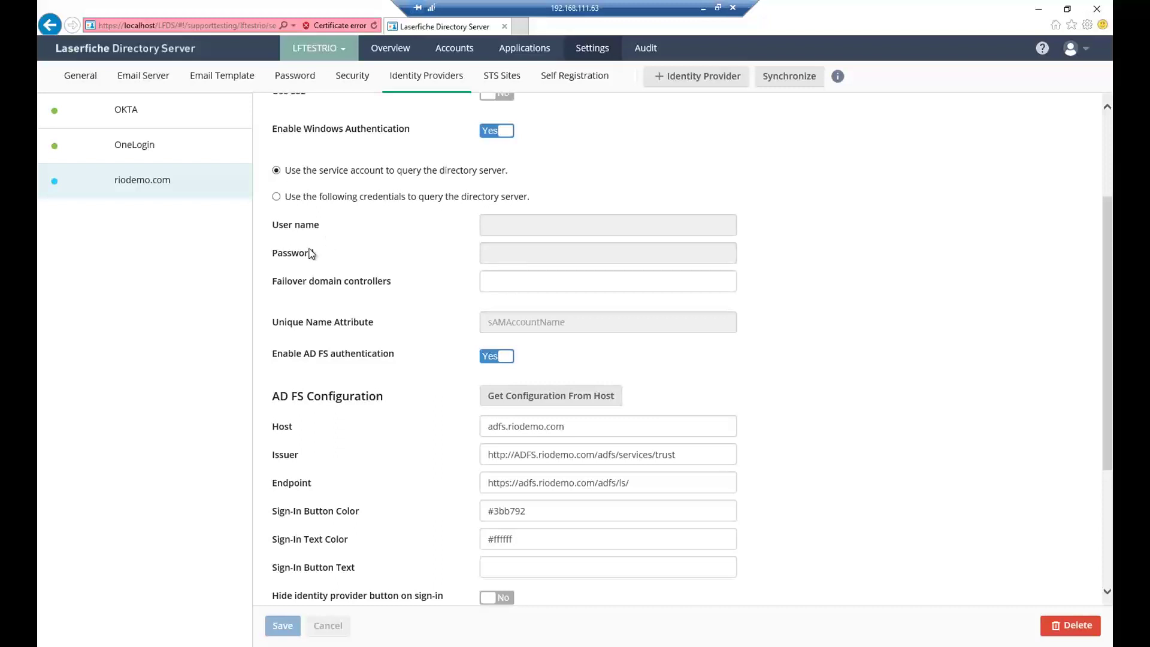
scroll(310, 254, down, 3)
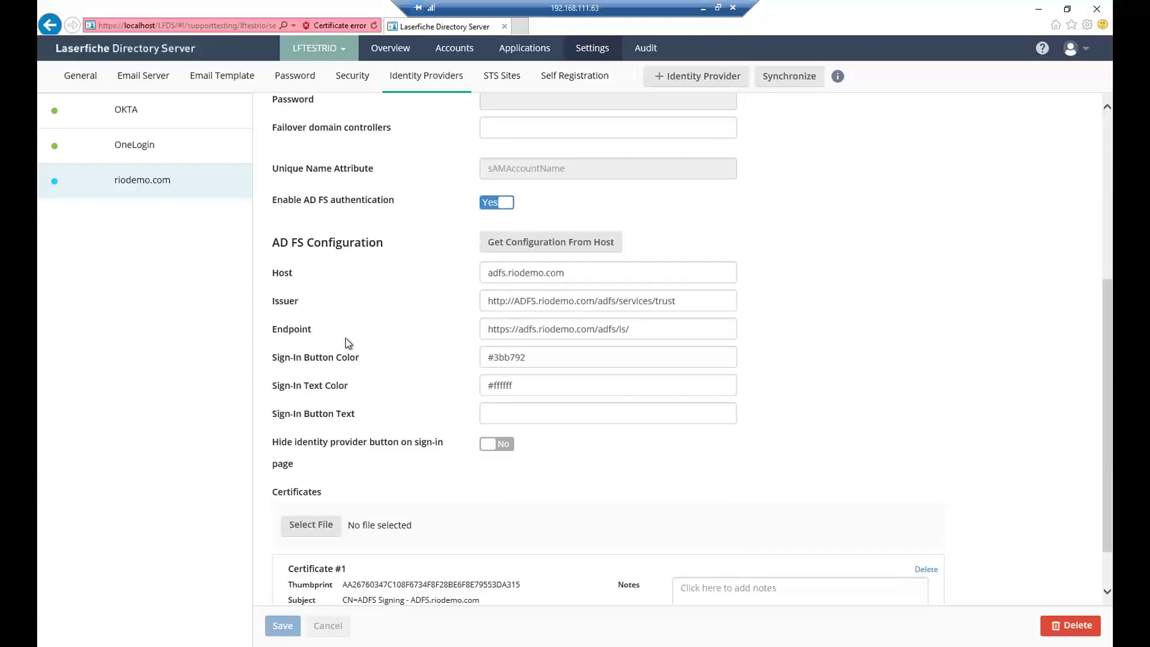
scroll(348, 343, down, 1)
scroll(348, 343, up, 7)
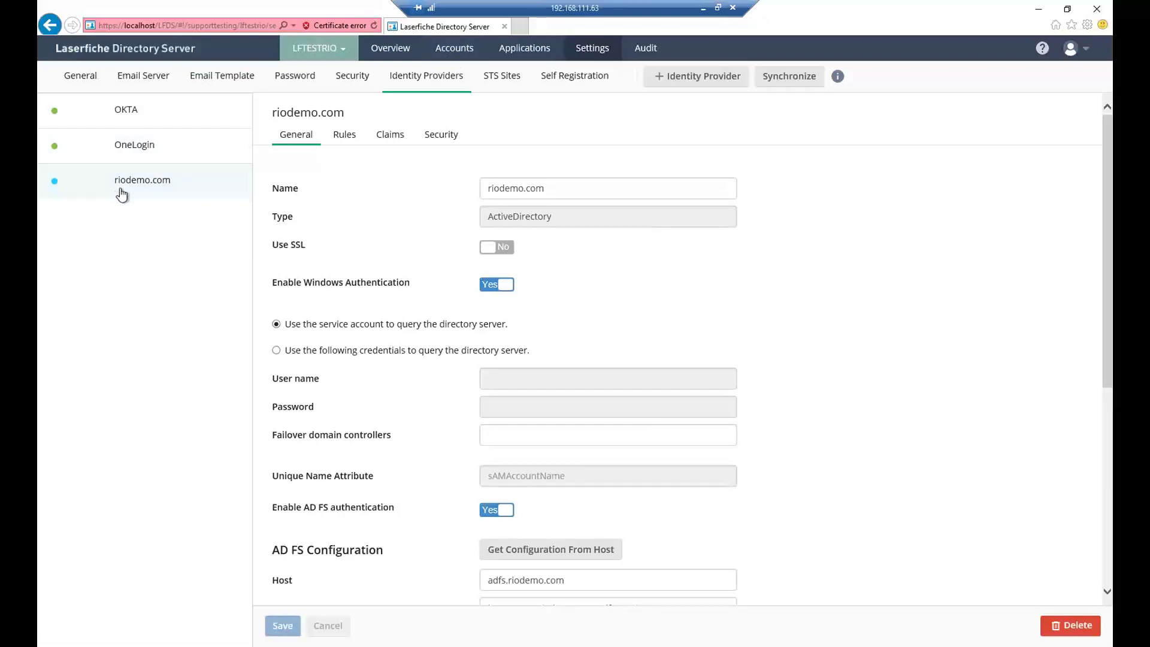
- Look over the STS Sites and Self Registration settings, then go to the Audit Report page
click(502, 87)
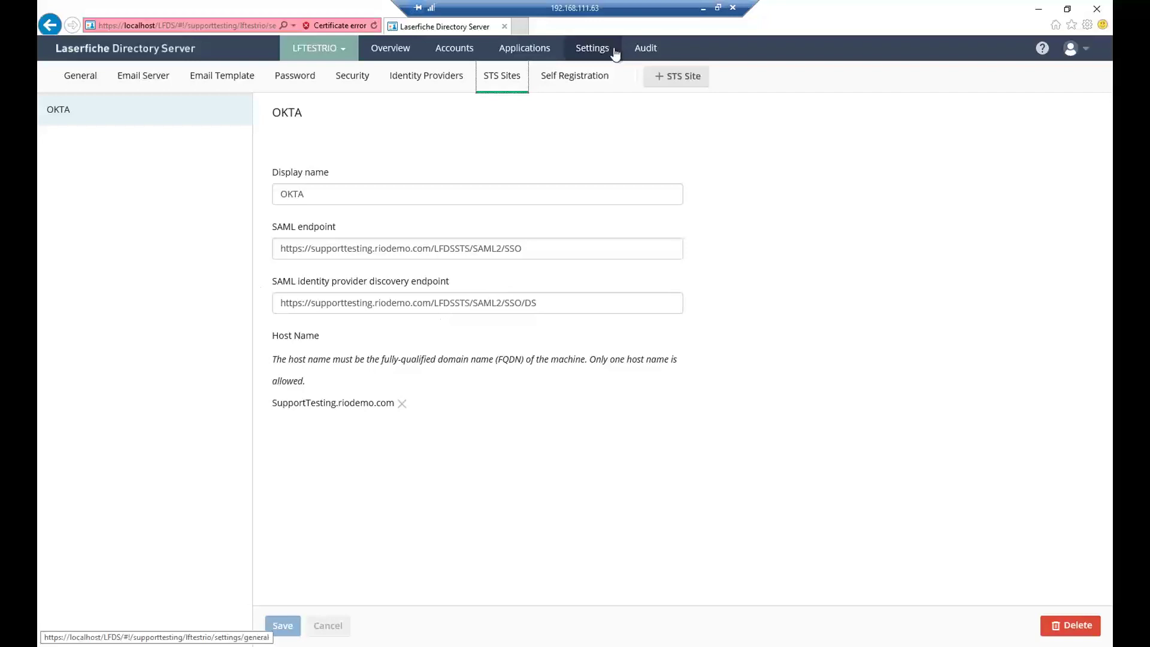
click(579, 78)
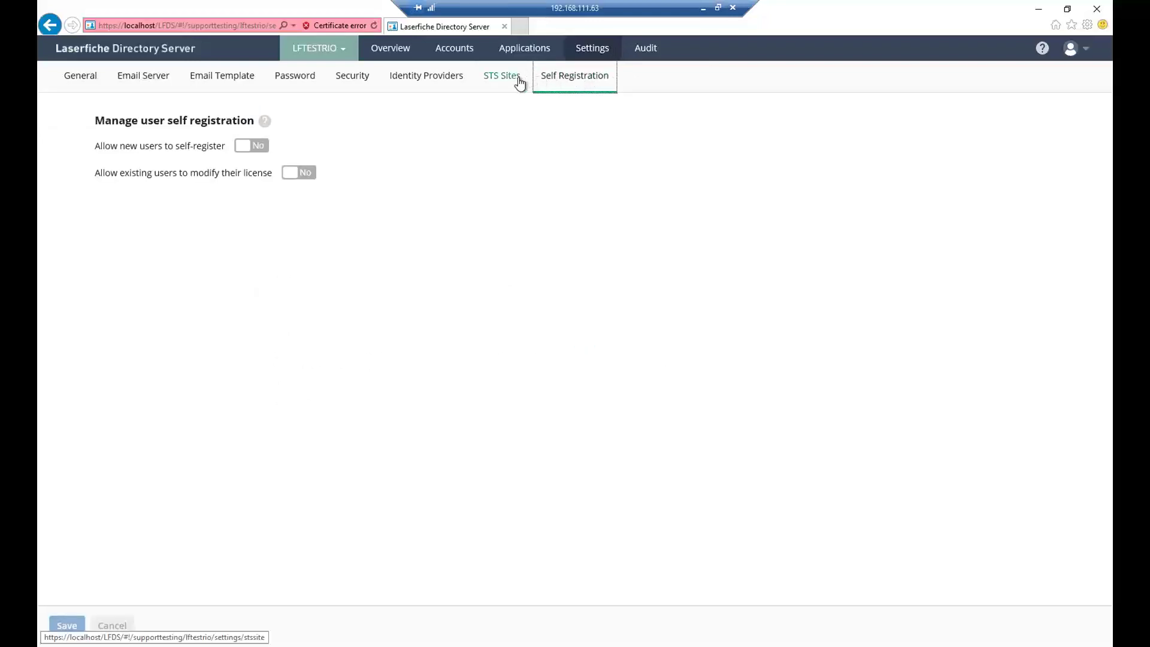
click(518, 83)
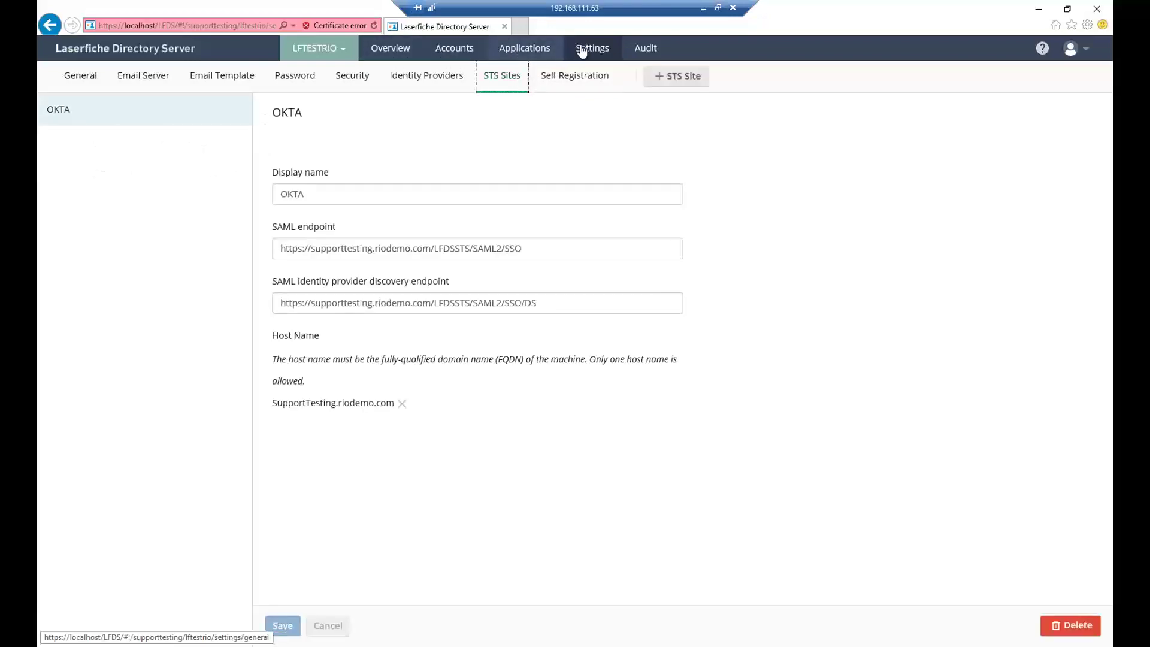
click(602, 52)
click(645, 53)
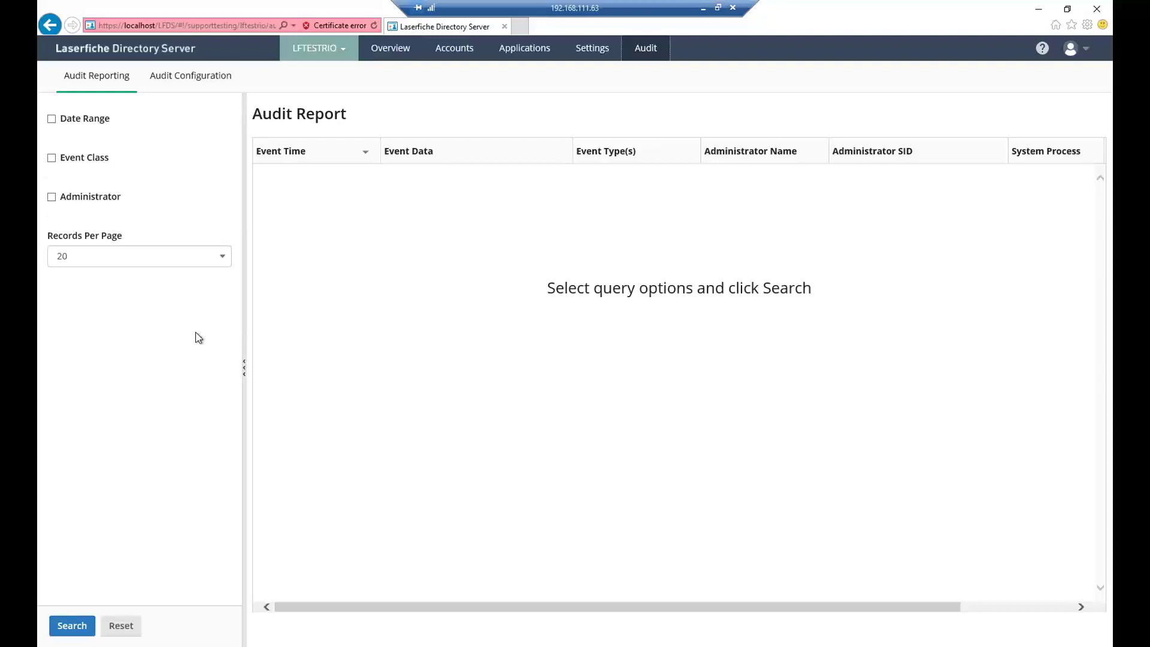
- Run an audit report filtered to today's date range and user-principal administrators only
click(52, 119)
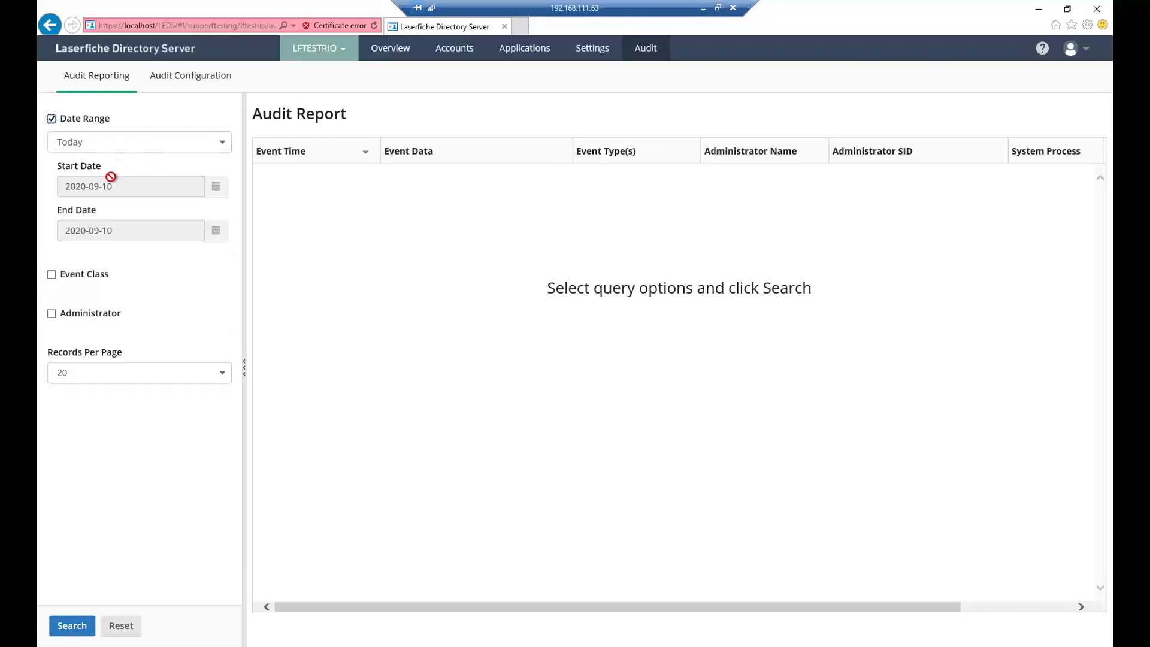
click(52, 314)
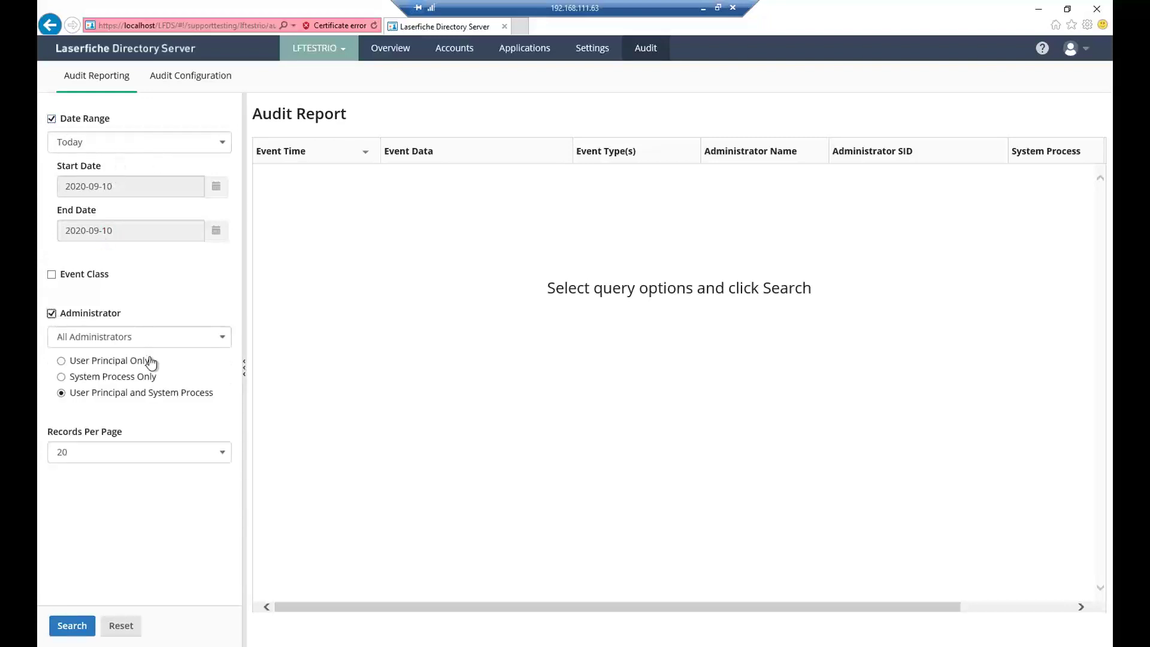
click(61, 360)
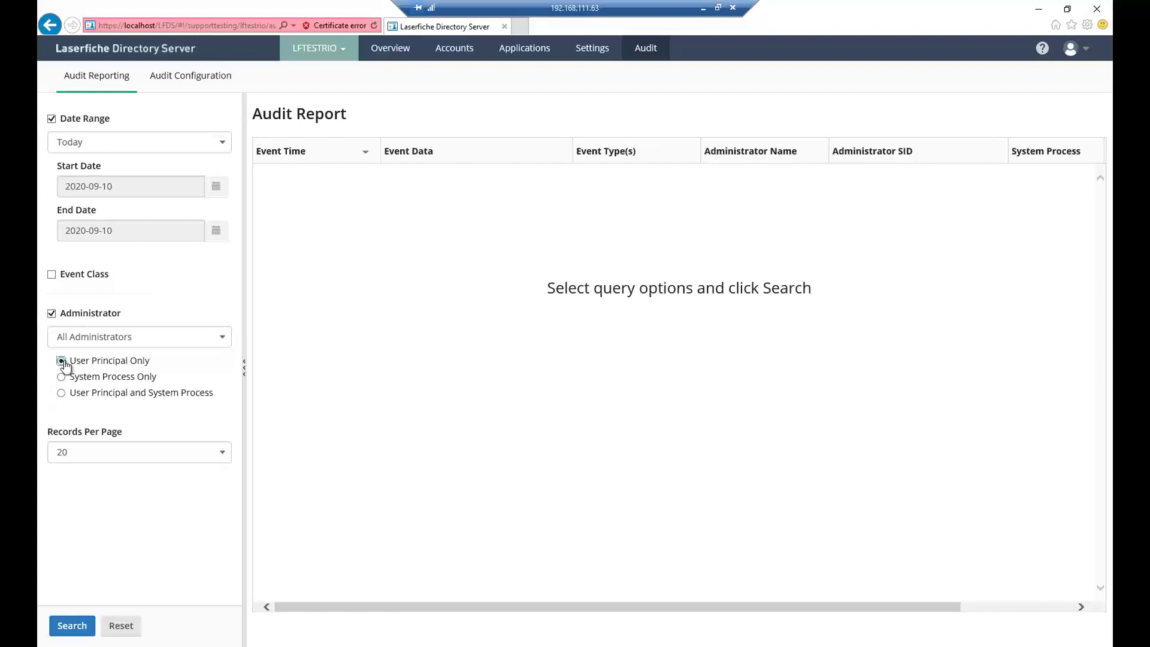
click(67, 624)
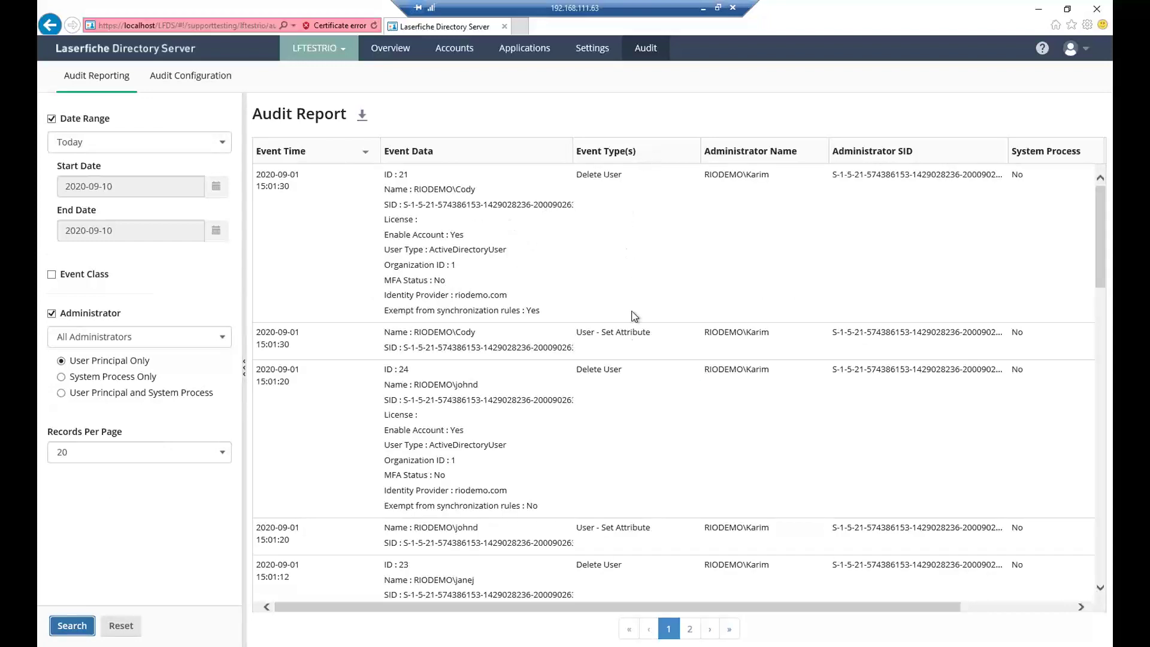
- Scroll through the delete-user and set-attribute results, then clear the Date Range filter
scroll(847, 336, down, 4)
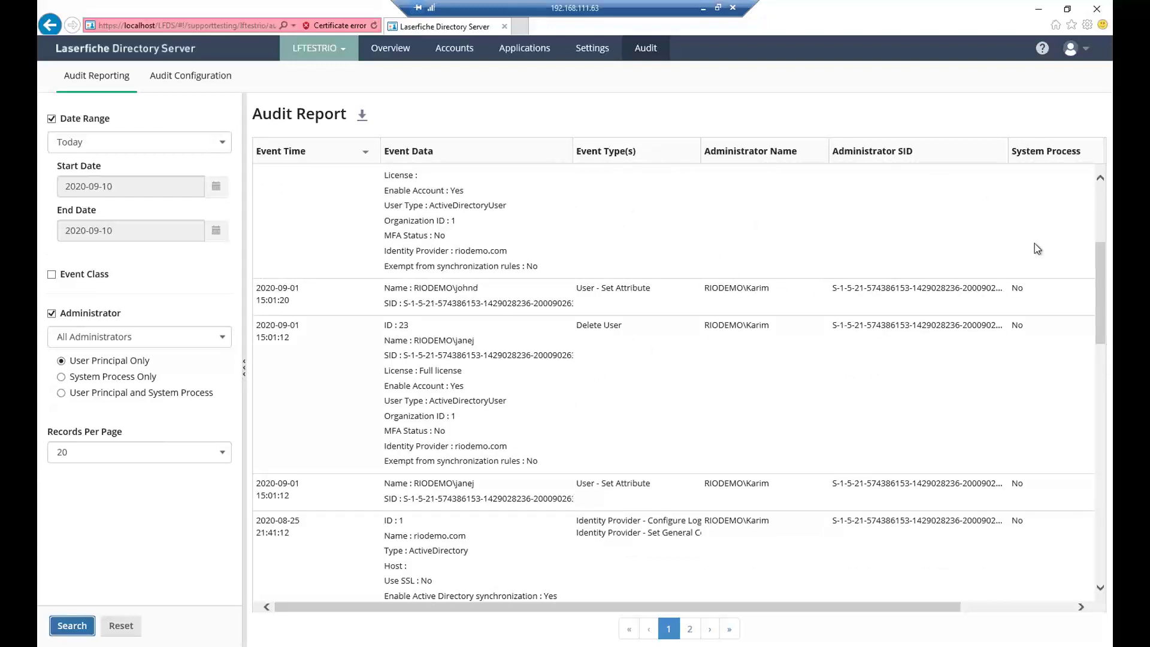
scroll(468, 522, down, 3)
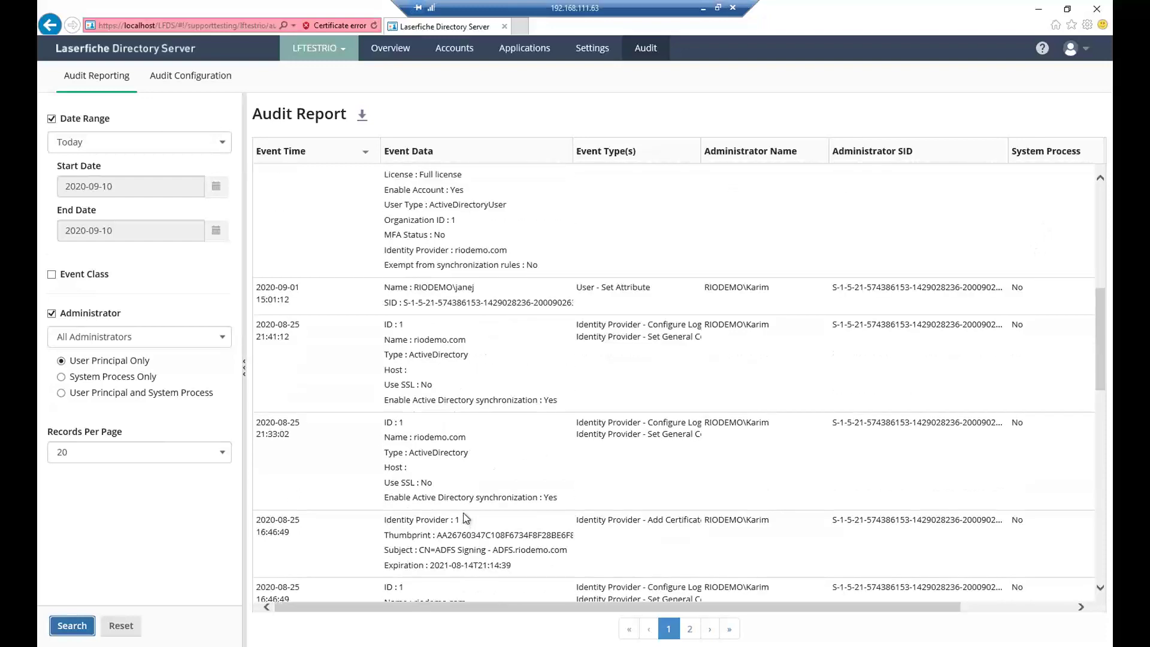
scroll(466, 518, up, 9)
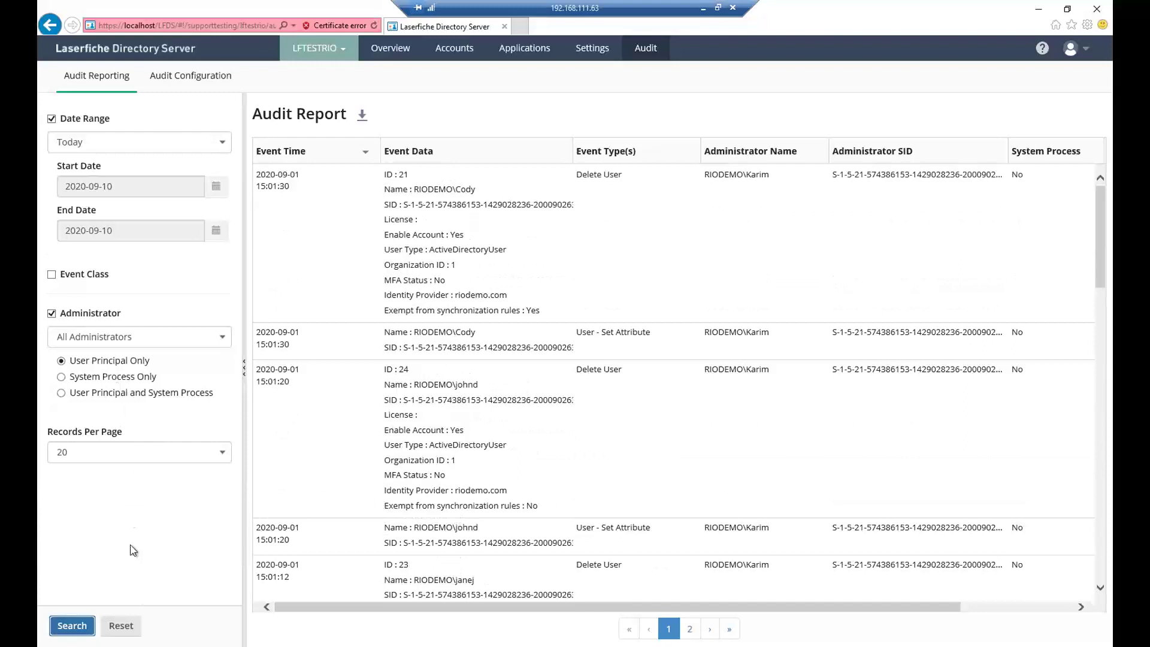
click(52, 119)
- In Audit Configuration, expand Group to confirm all its event types are audited, then collapse it
click(189, 83)
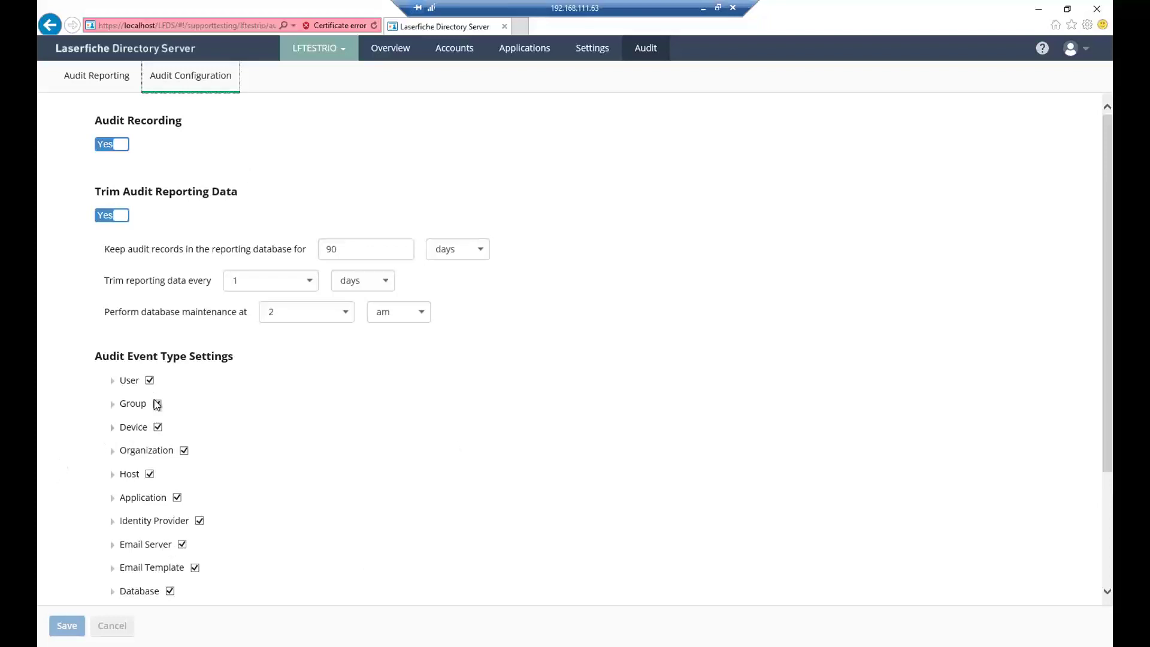
scroll(197, 471, down, 3)
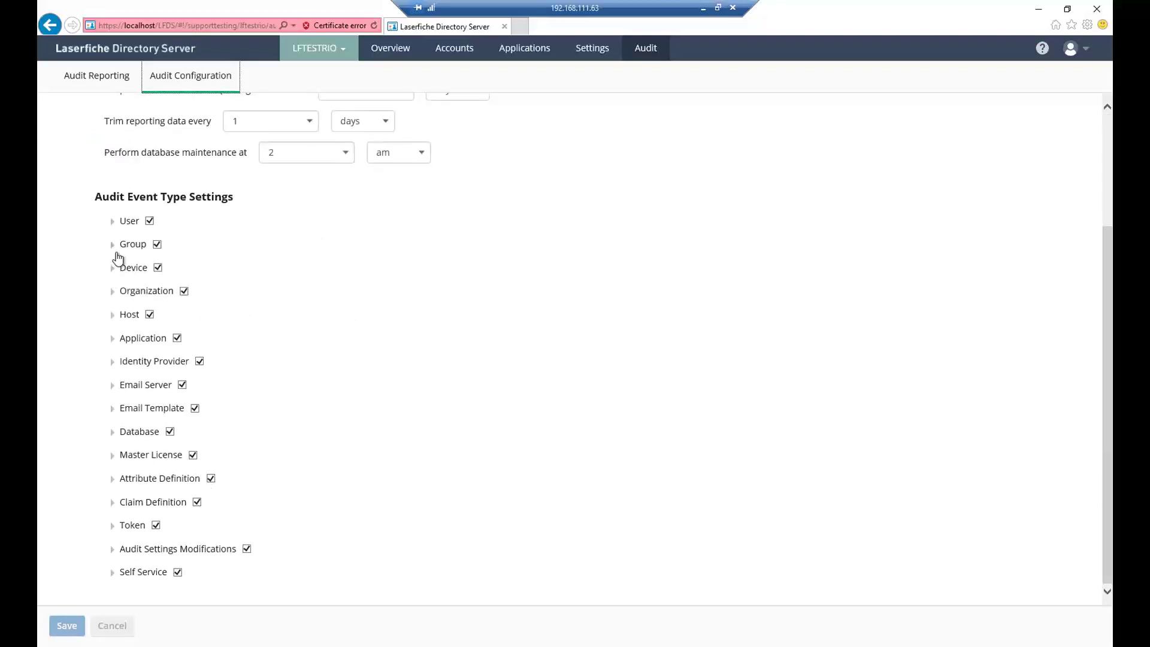
click(113, 246)
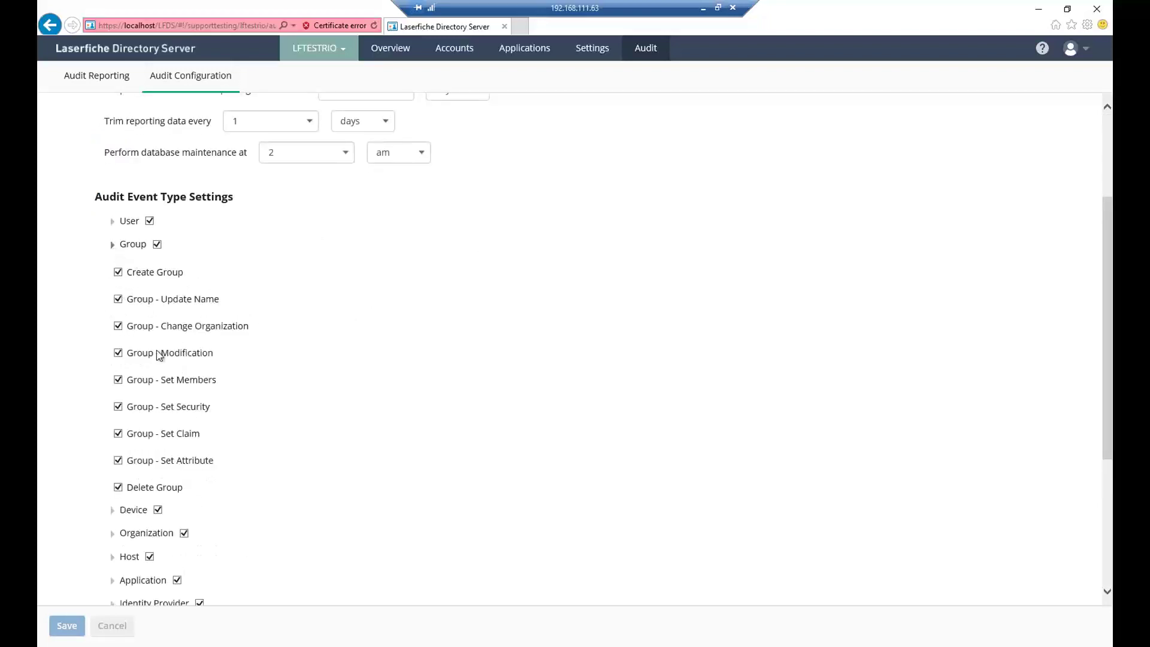
scroll(160, 360, down, 1)
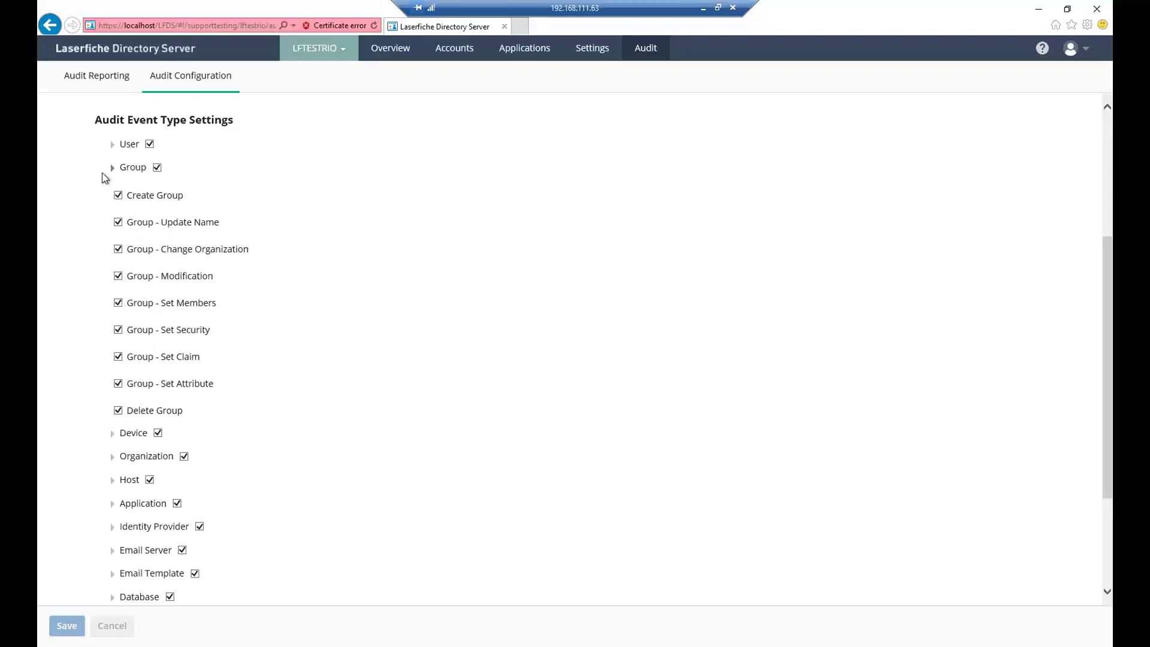
click(112, 168)
scroll(129, 191, up, 1)
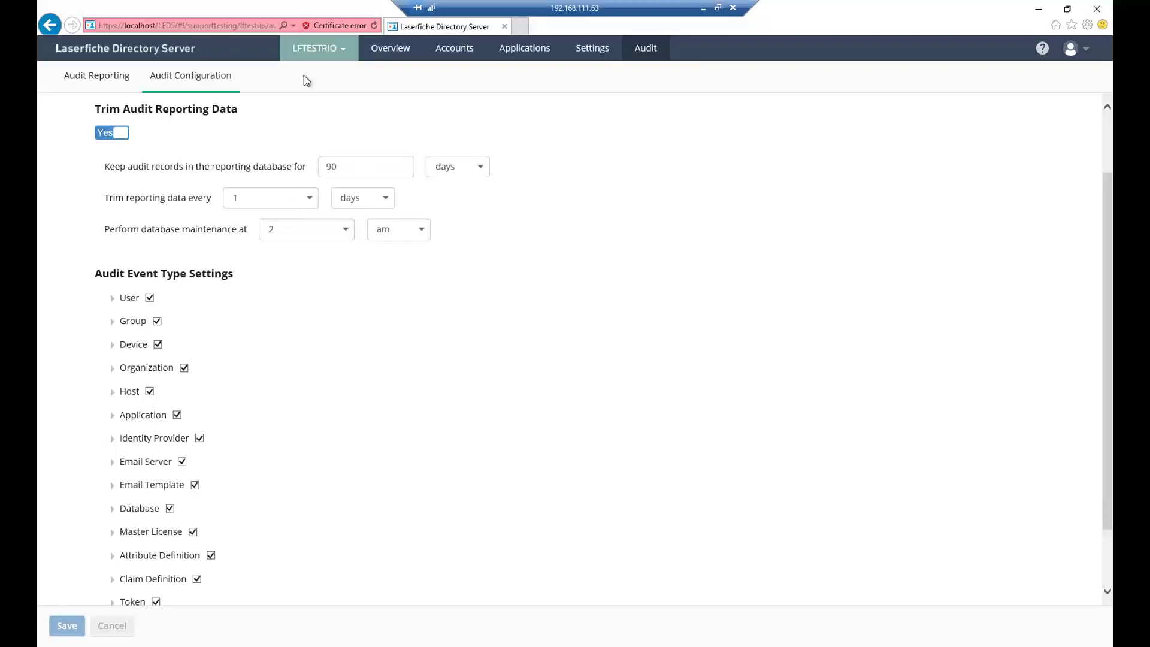
- From the overview page, download ResourceReport.csv and open it in Notepad
click(379, 53)
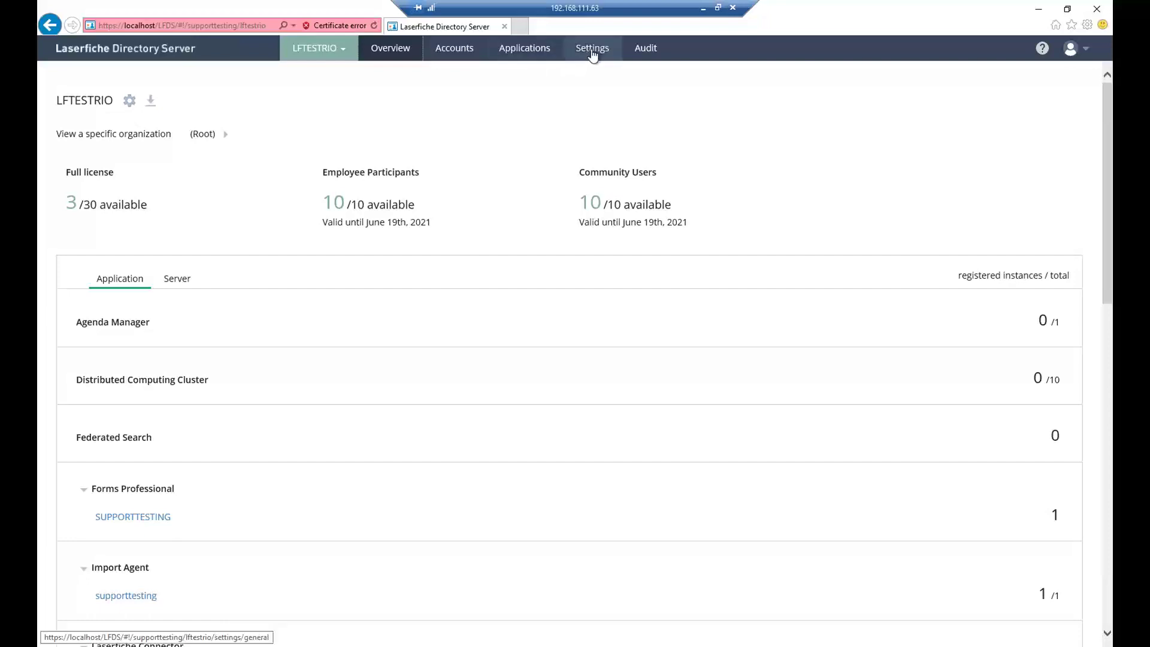
click(152, 103)
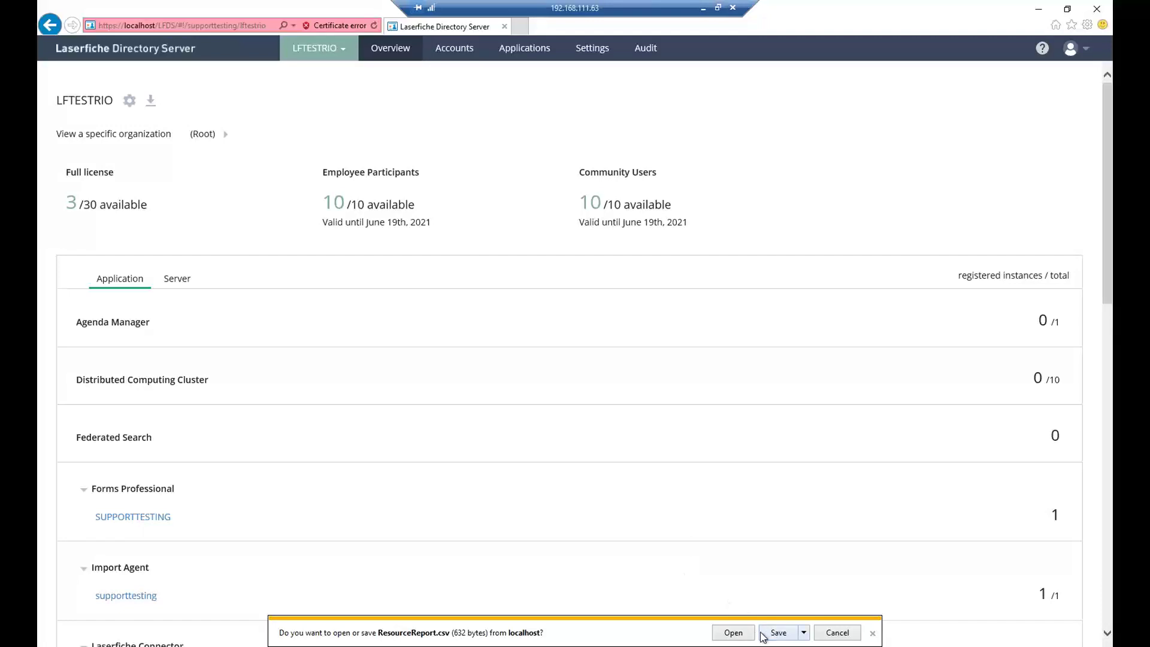
click(733, 633)
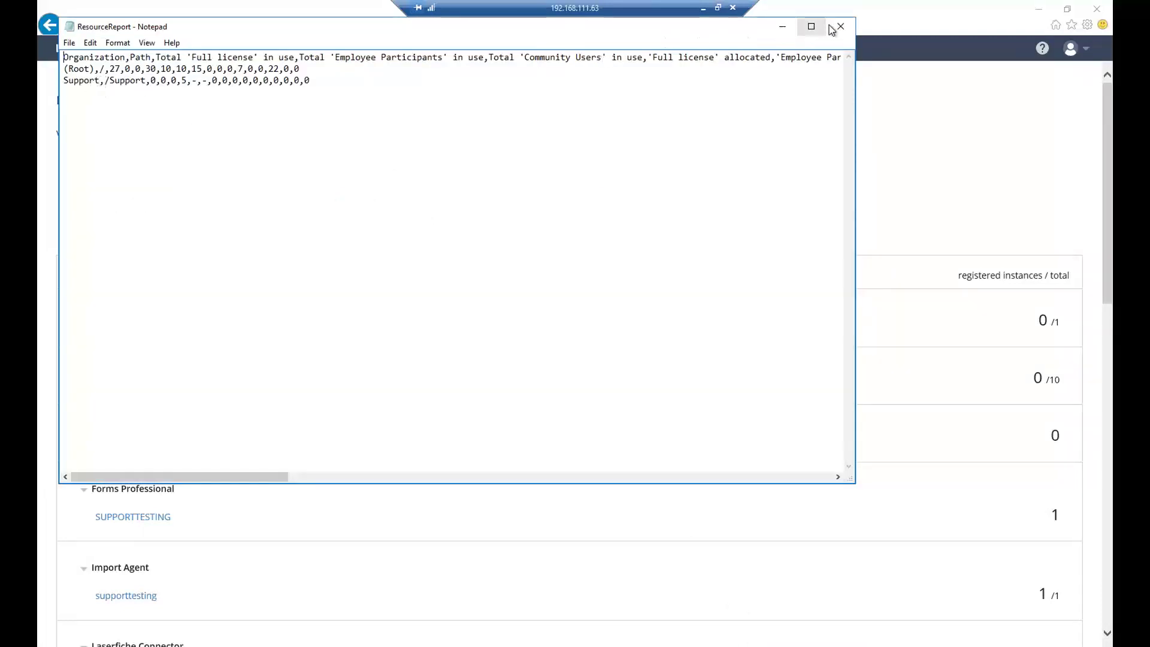
- Close ResourceReport in Notepad and return to the Users list of nine (Root) accounts
click(842, 27)
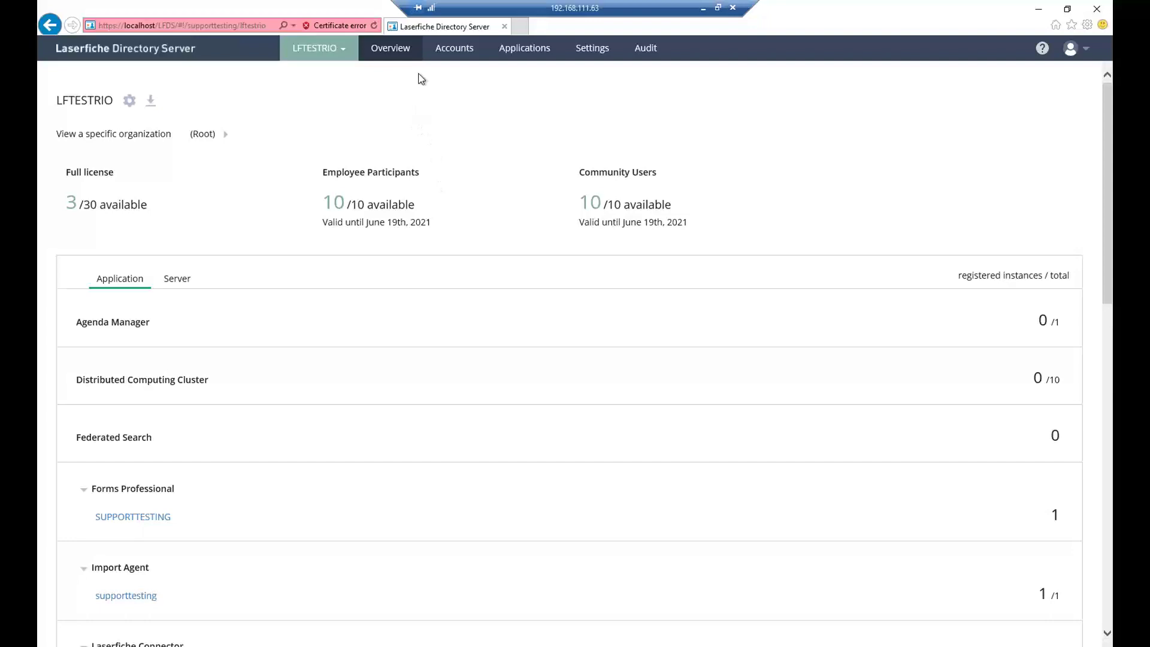
click(455, 57)
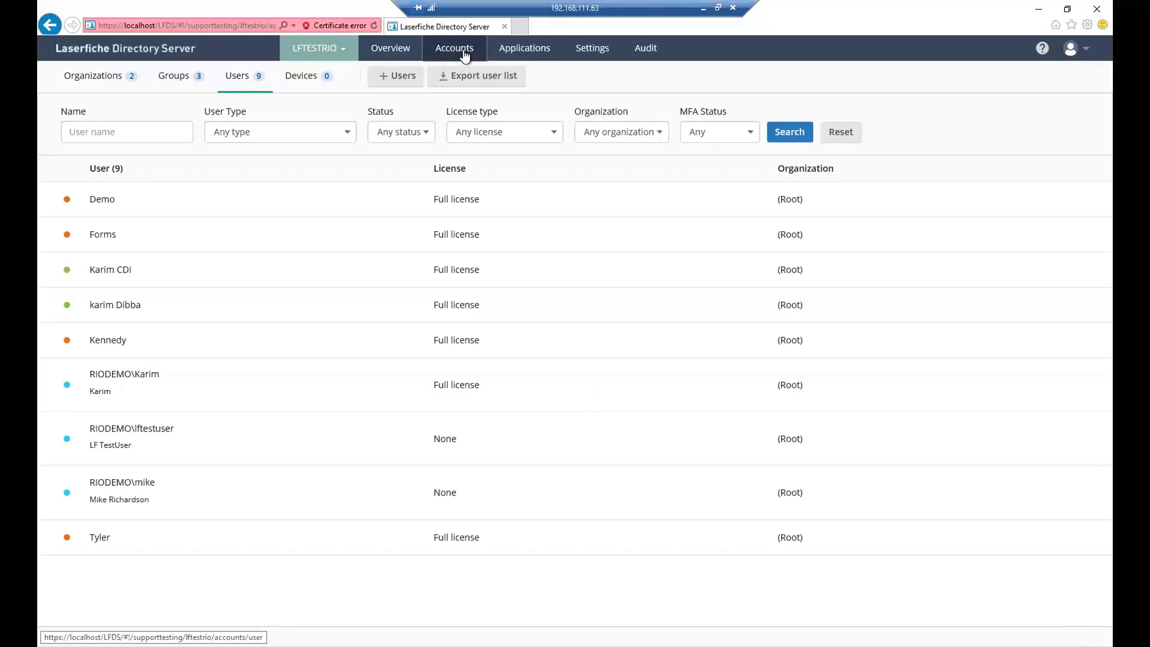
- Start adding a Windows Active Directory user, bringing up the Create User page
click(398, 77)
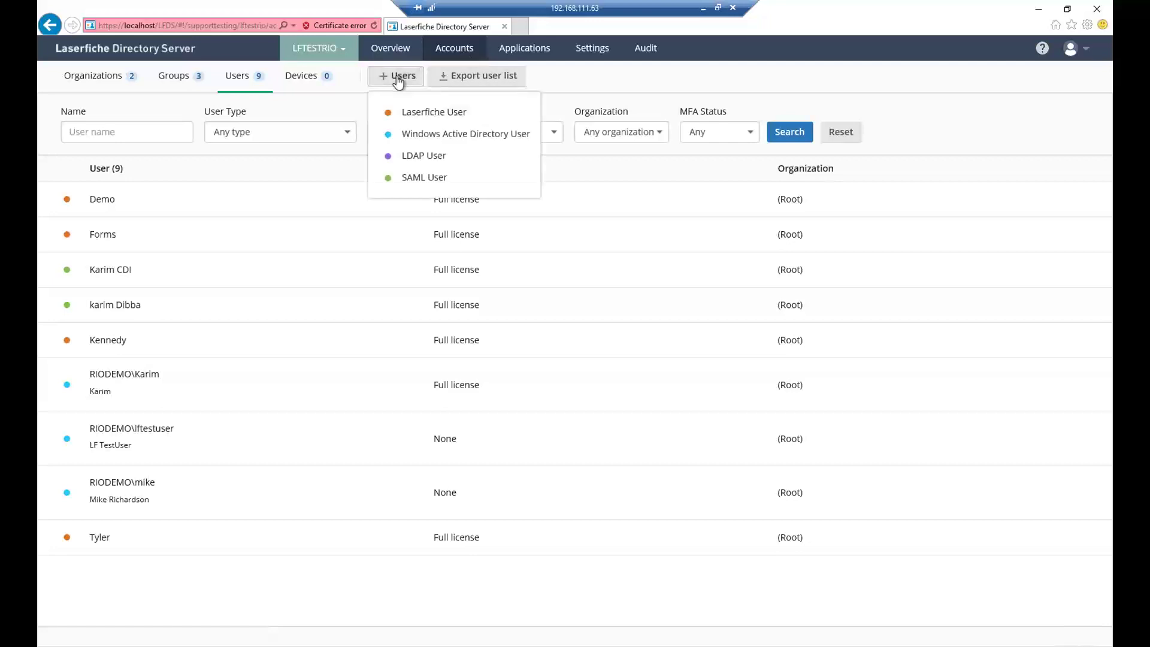
click(423, 136)
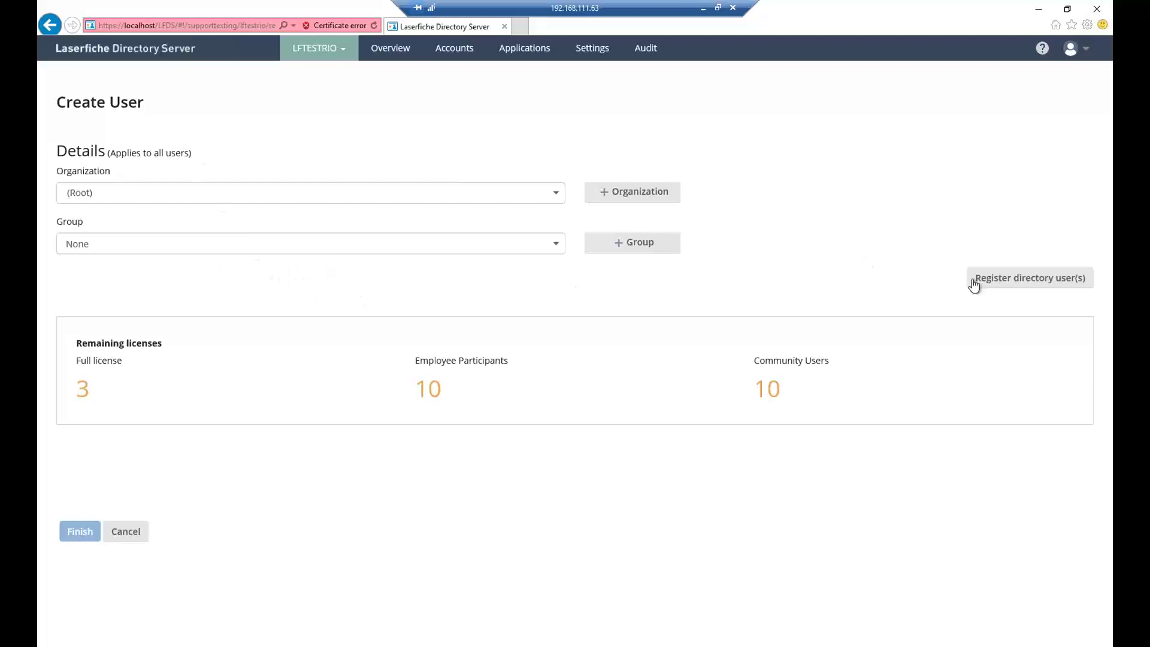
- Keep Organization at (Root) and Group at None, then start registering directory users
click(224, 199)
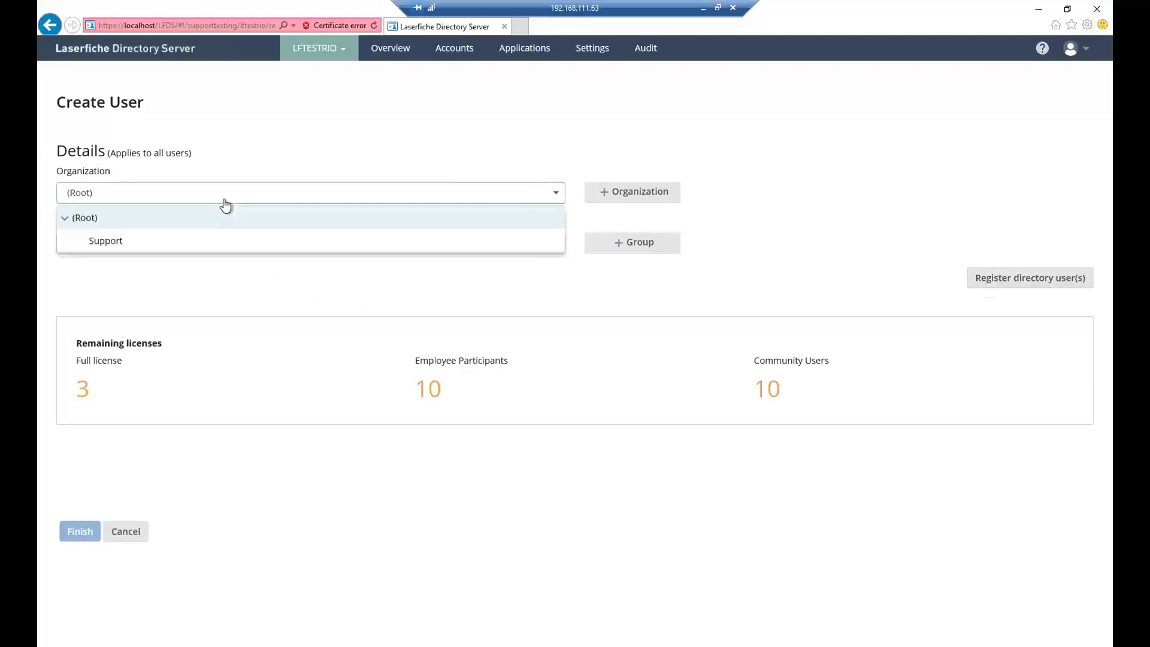
click(149, 198)
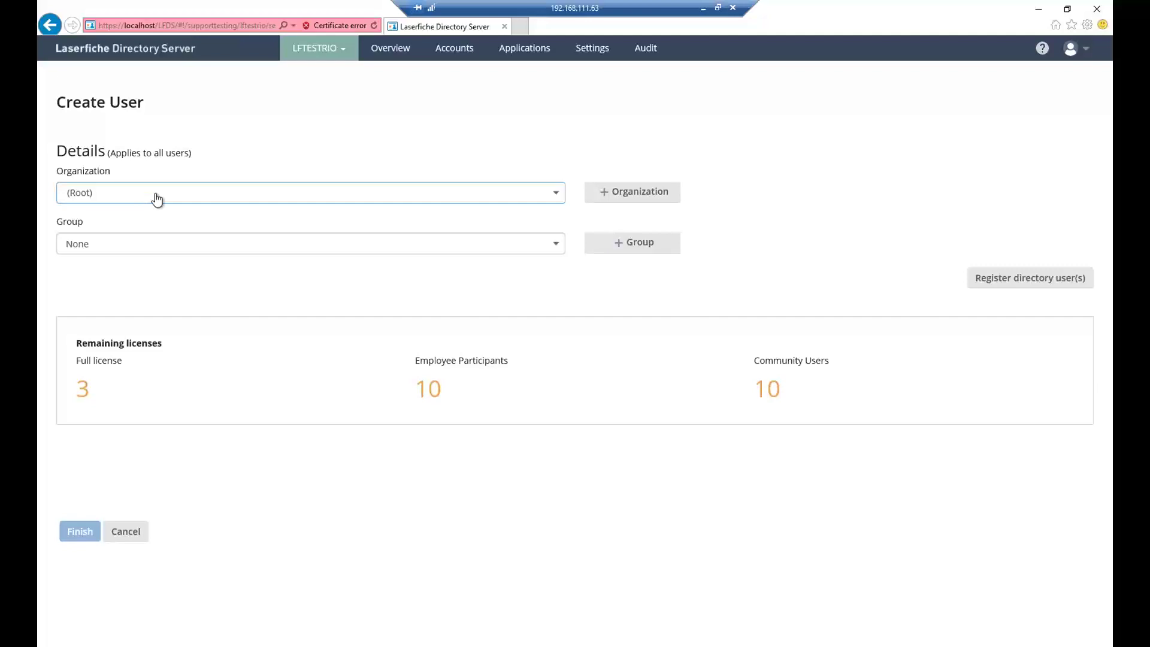
click(362, 245)
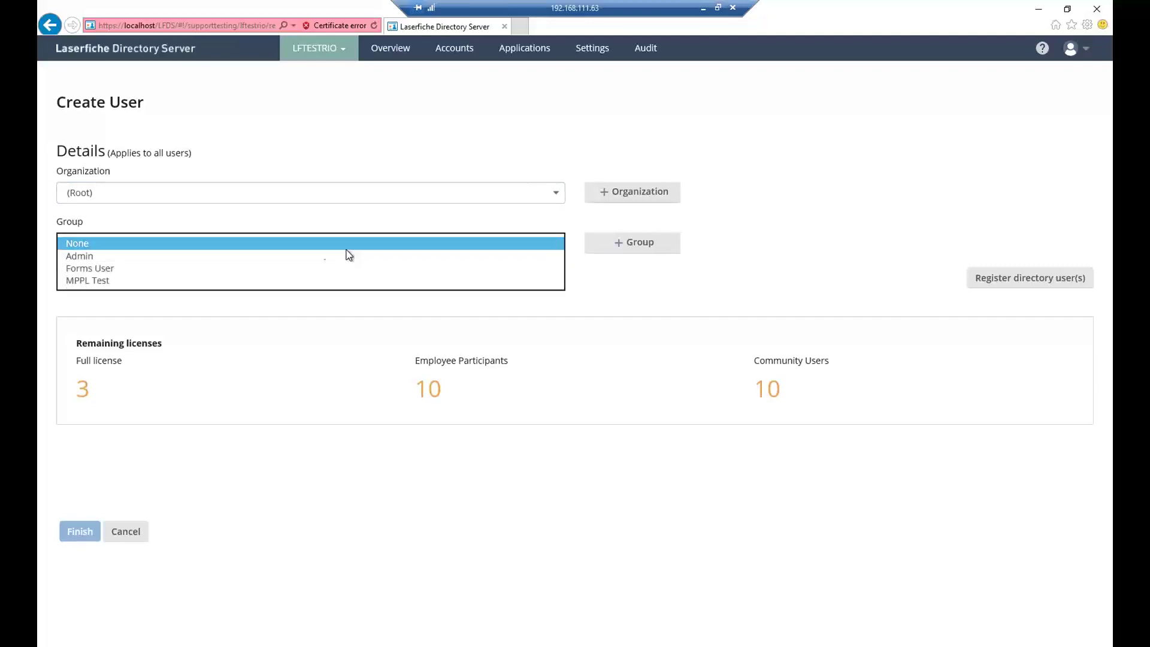
click(268, 243)
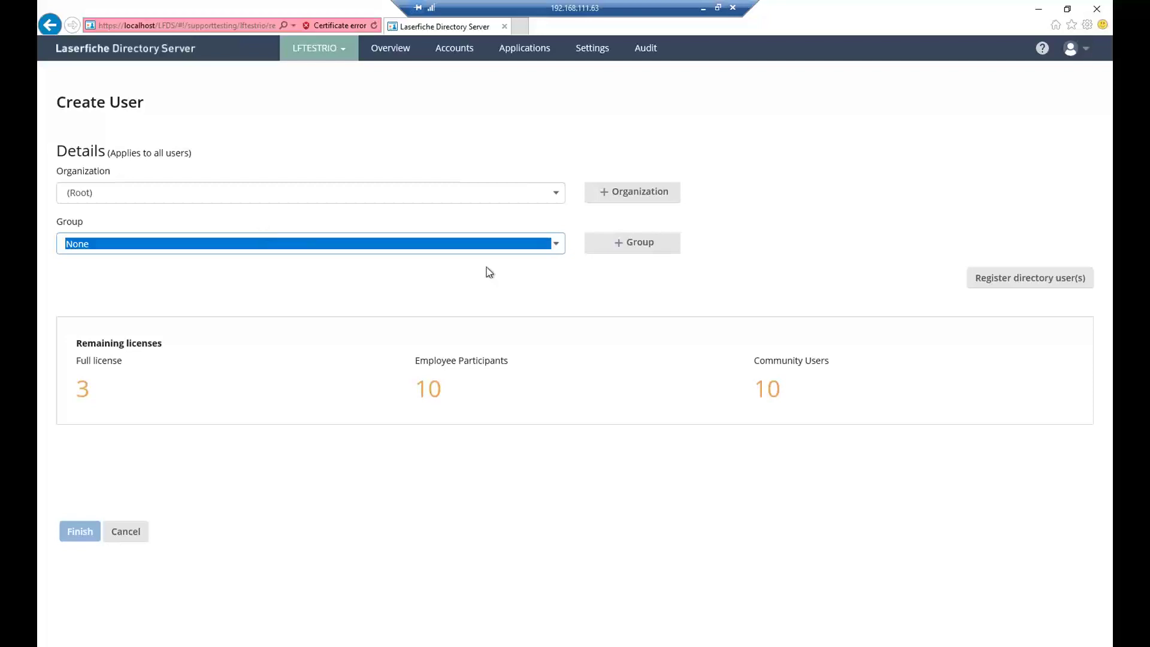
click(987, 281)
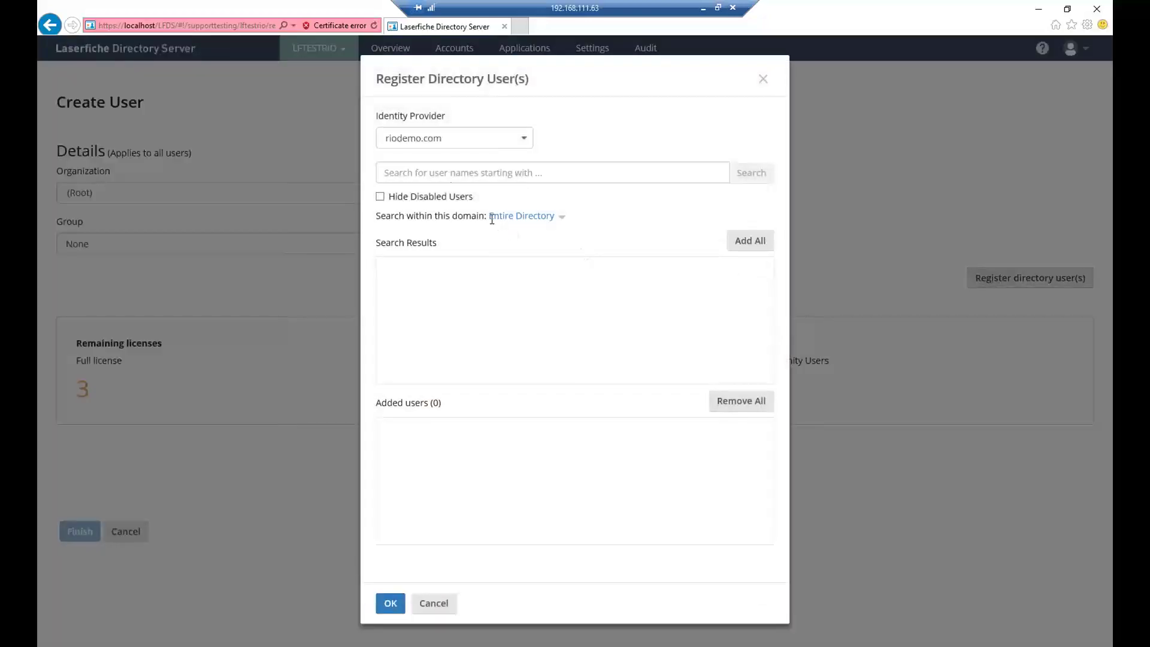
- Search riodemo.com for 'admin' and add the Administrator account to the registration
click(447, 173)
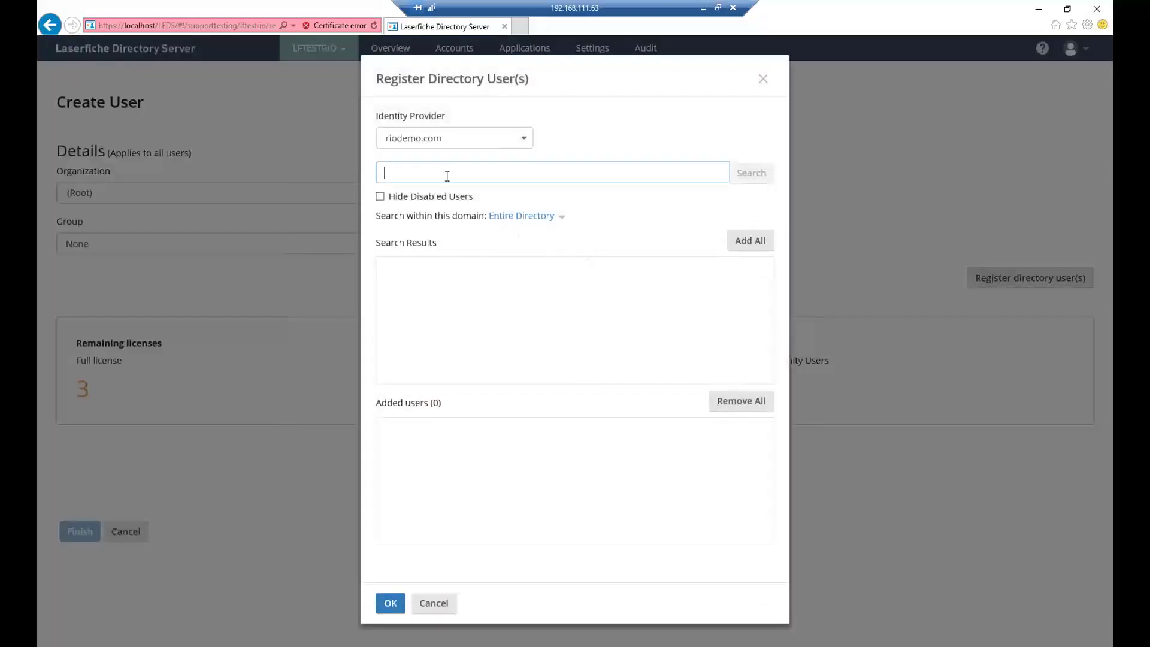
click(508, 141)
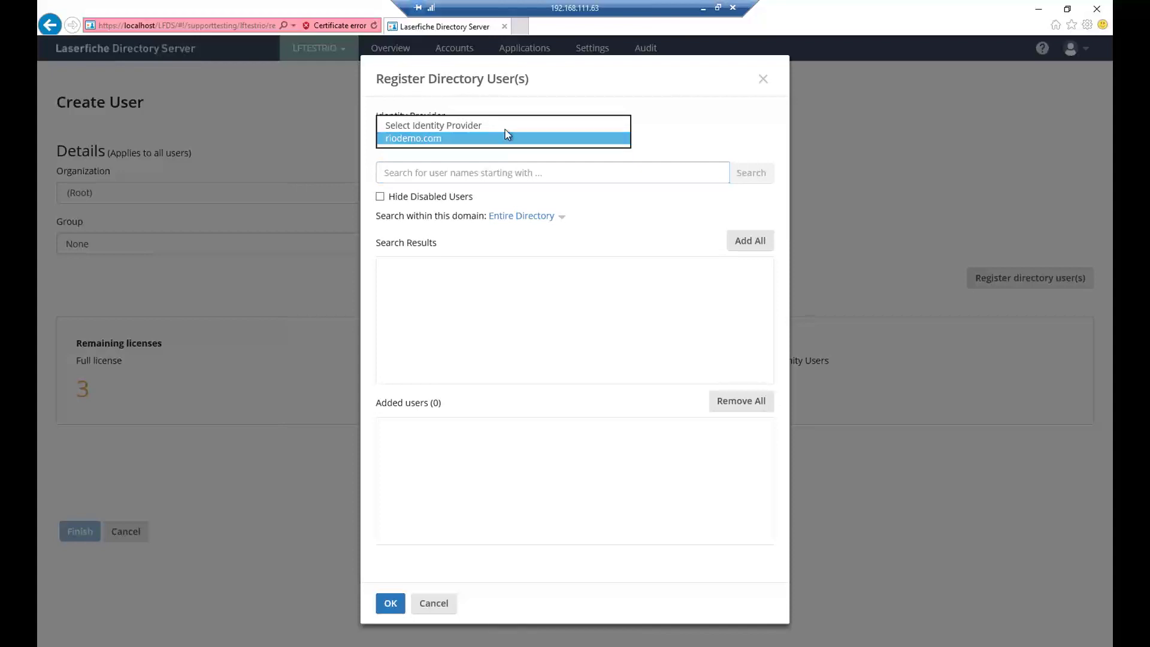
click(501, 139)
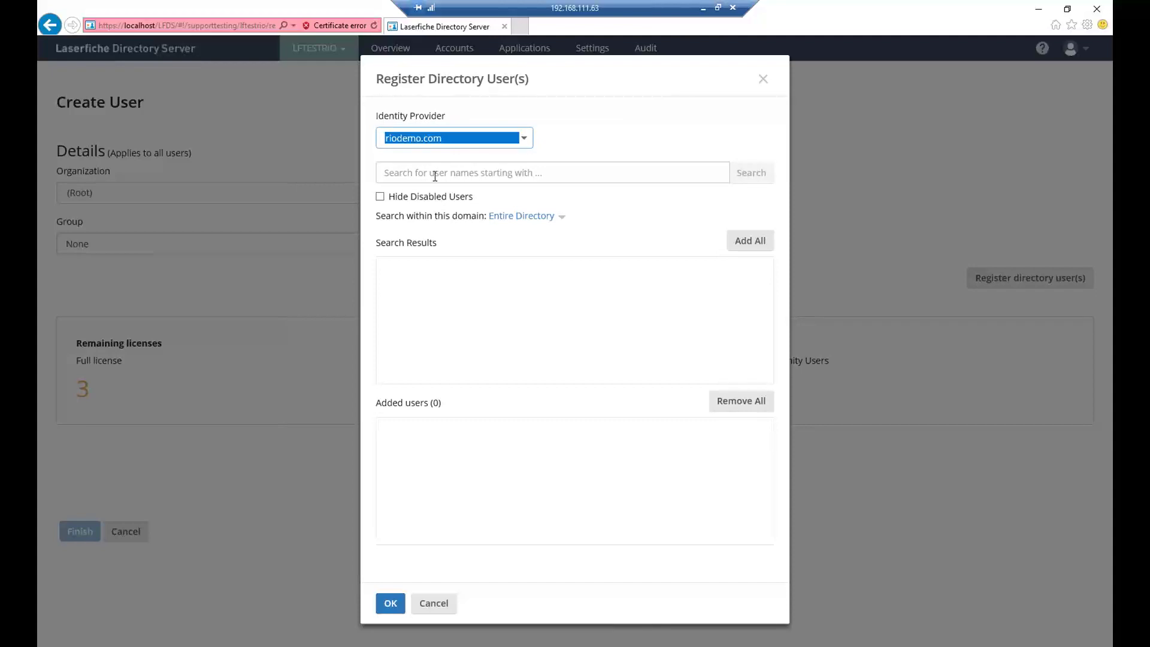
click(435, 175)
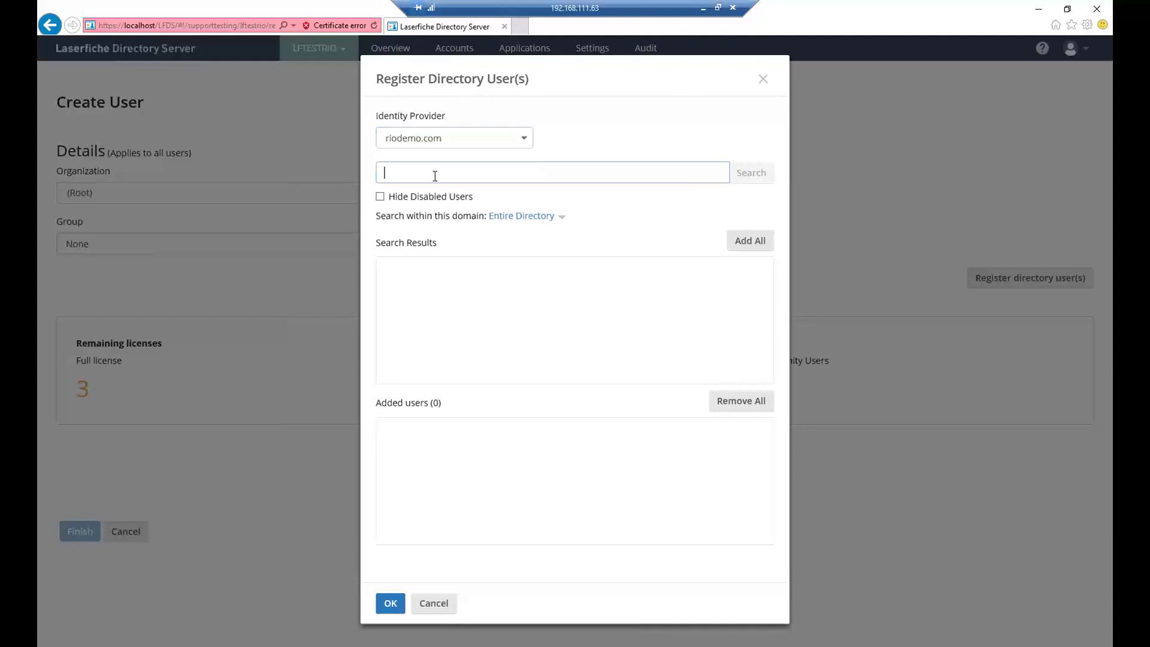
text(admin)
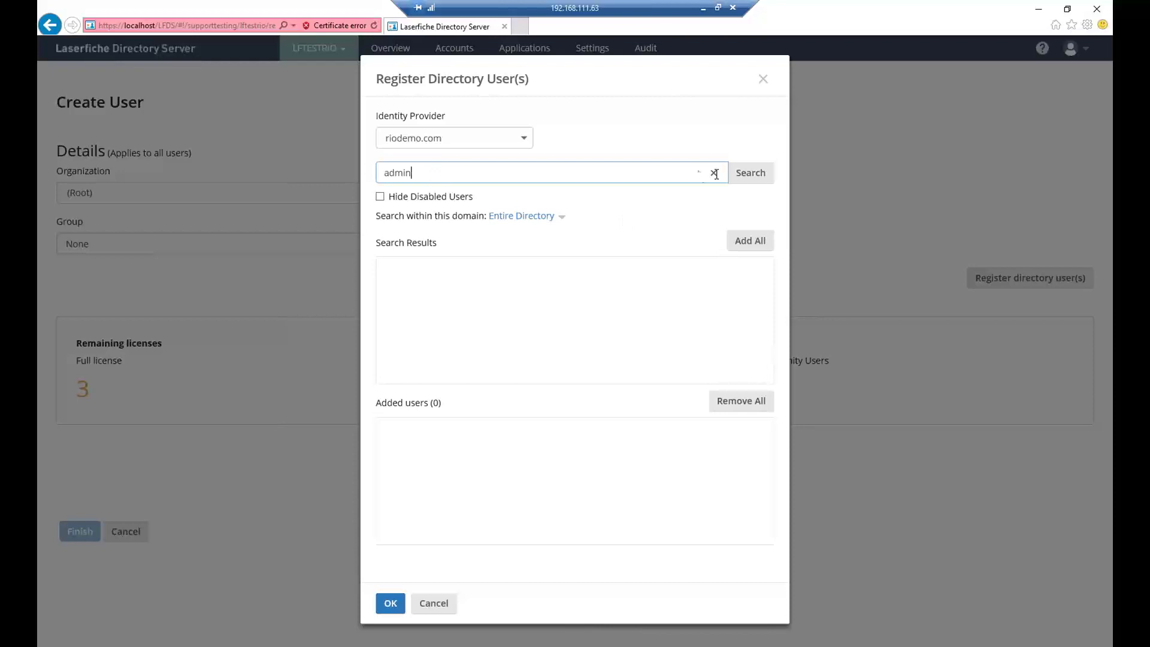
click(758, 179)
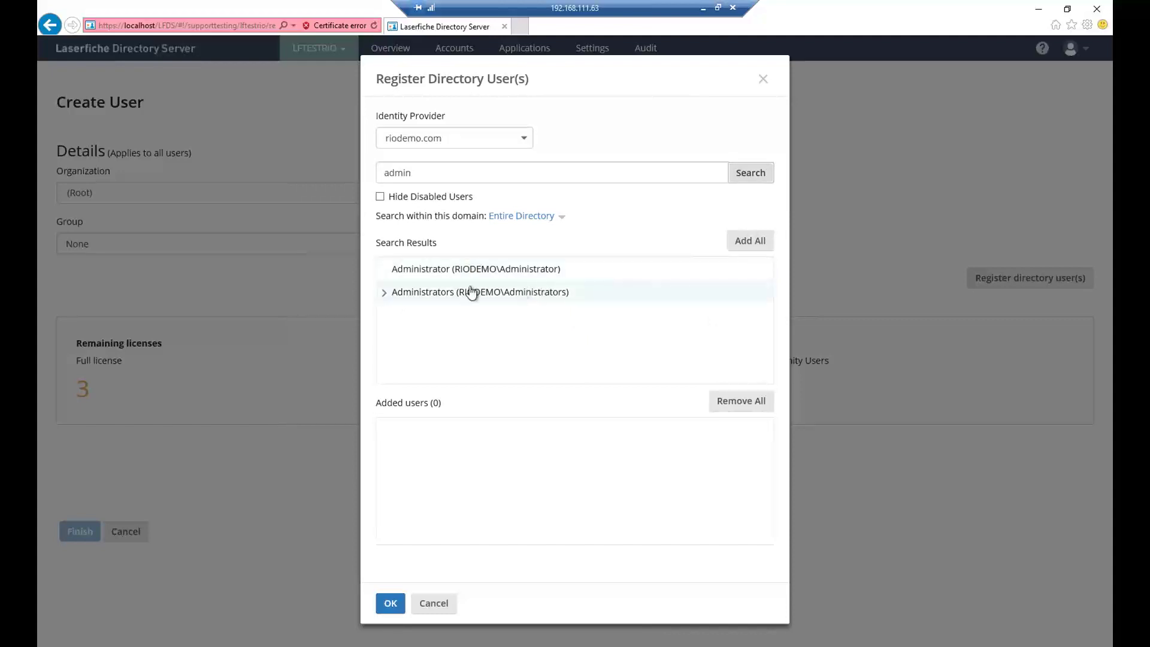
click(423, 269)
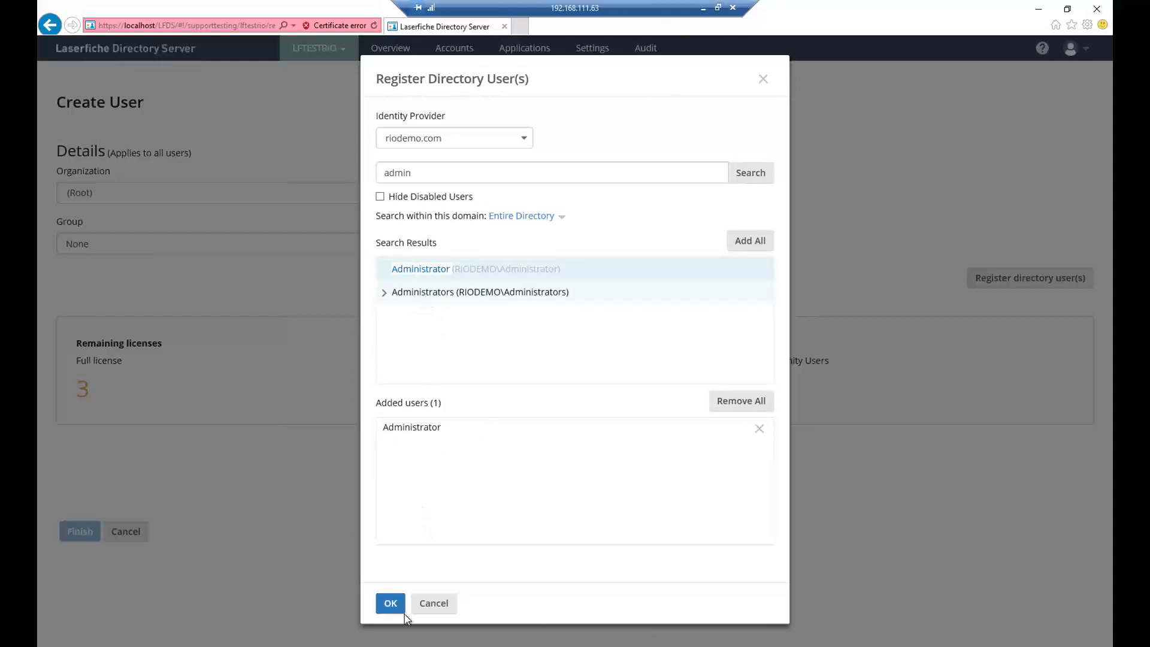
click(391, 604)
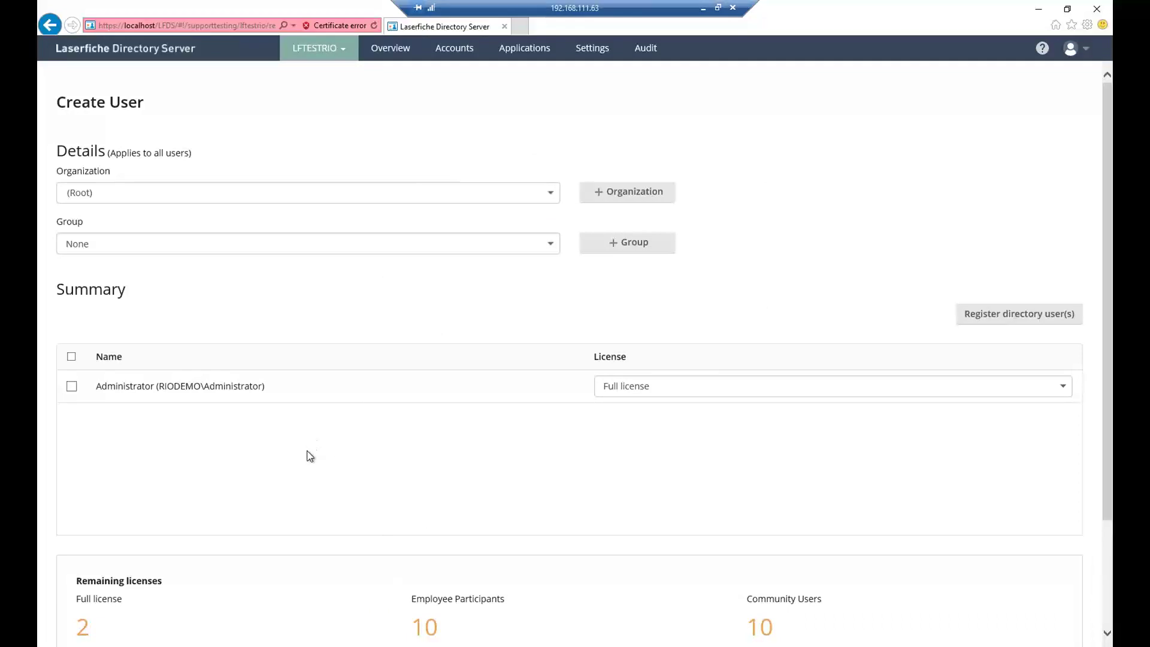
- Keep Administrator on a Full license and return to the Users list
scroll(340, 400, down, 3)
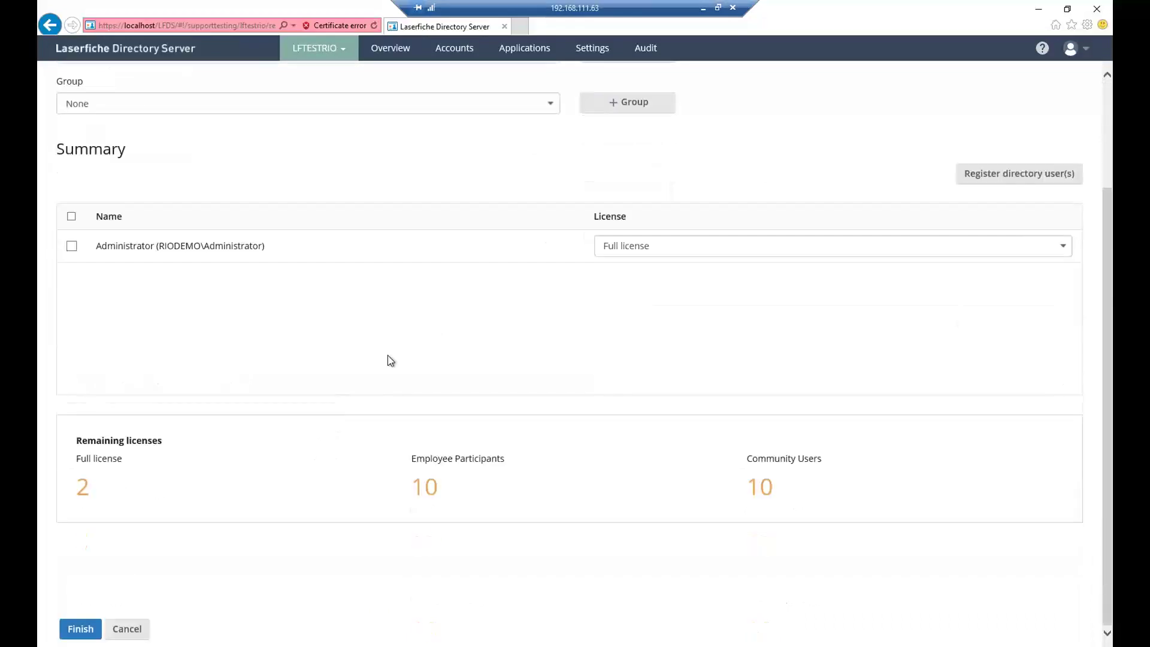
click(666, 246)
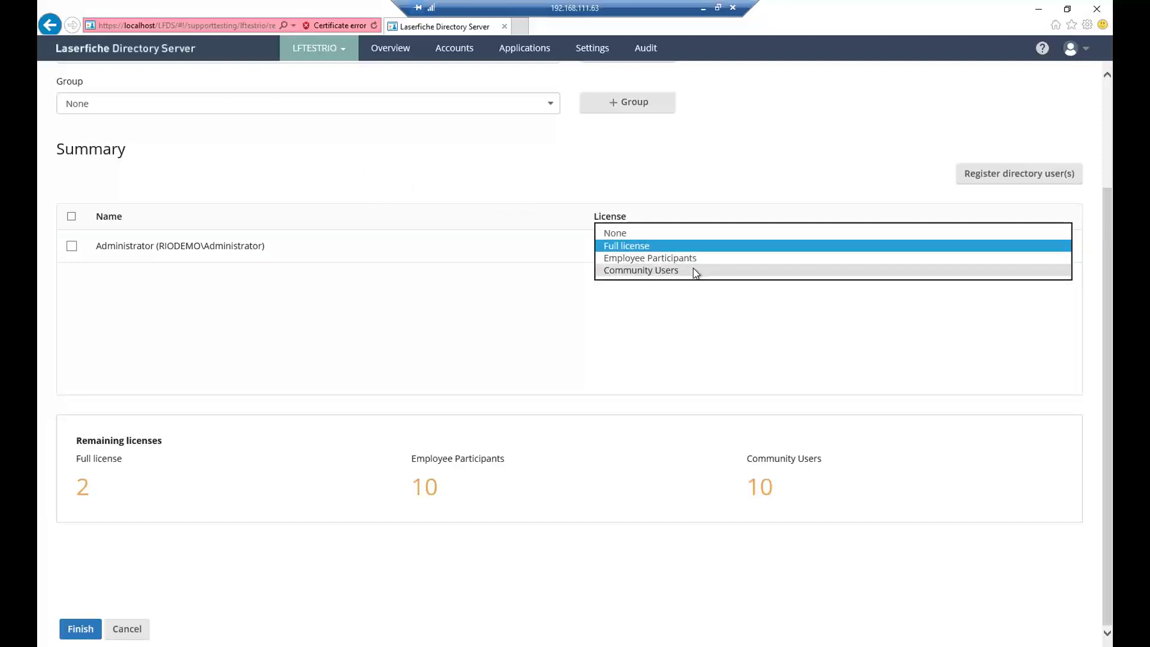
click(624, 245)
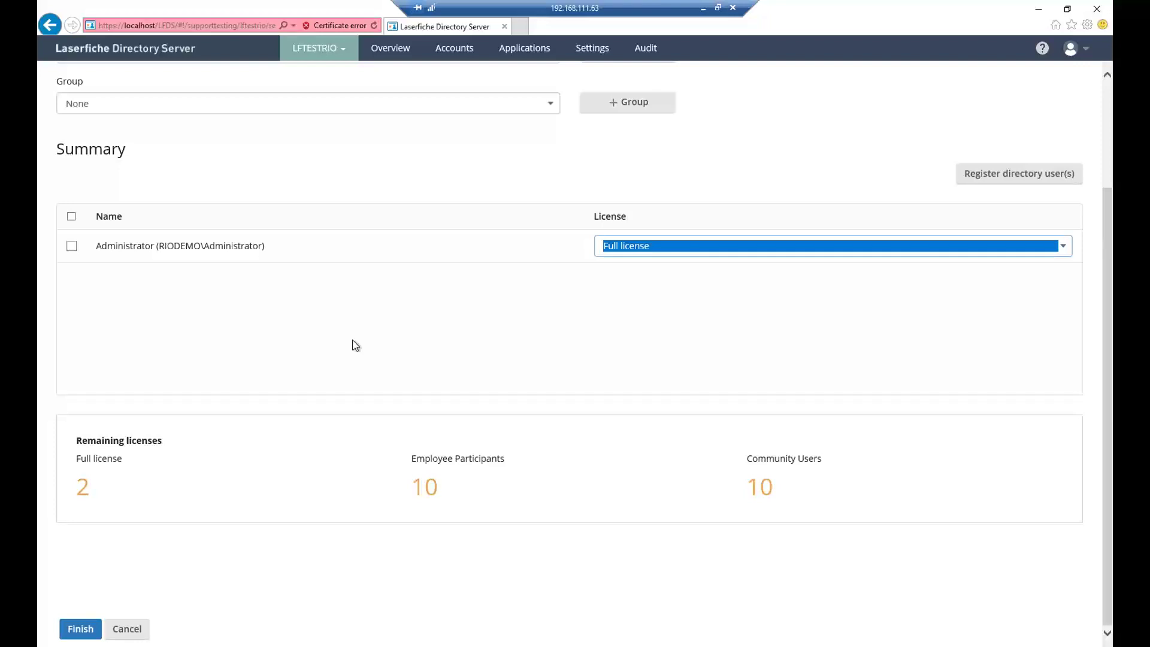
click(1069, 250)
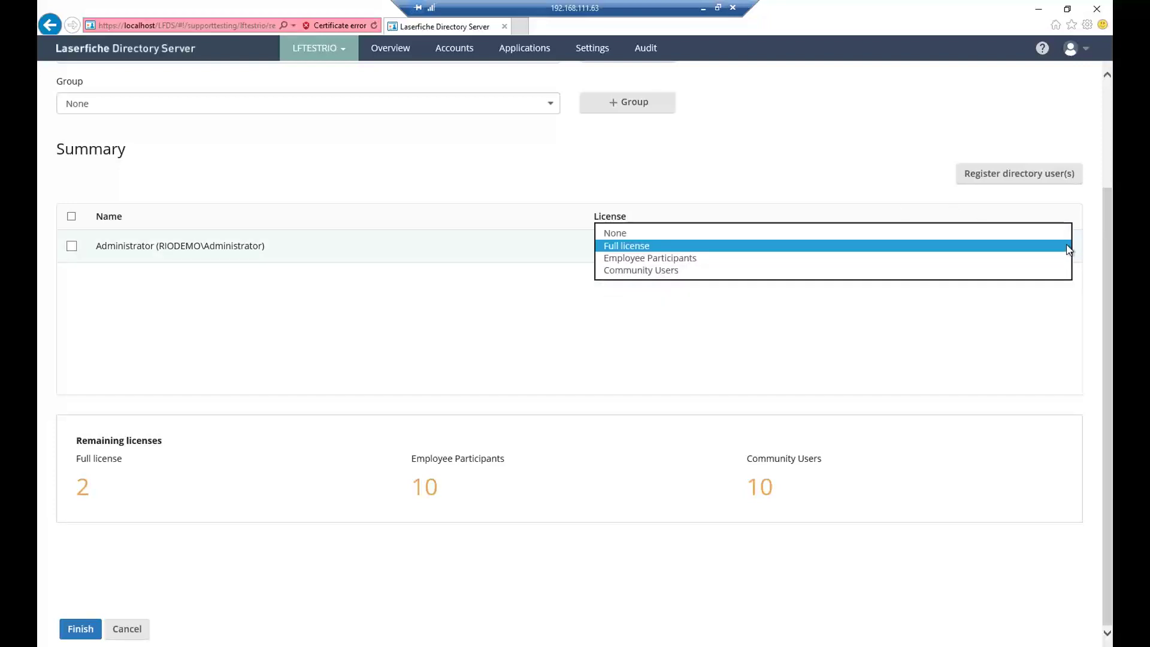
click(656, 245)
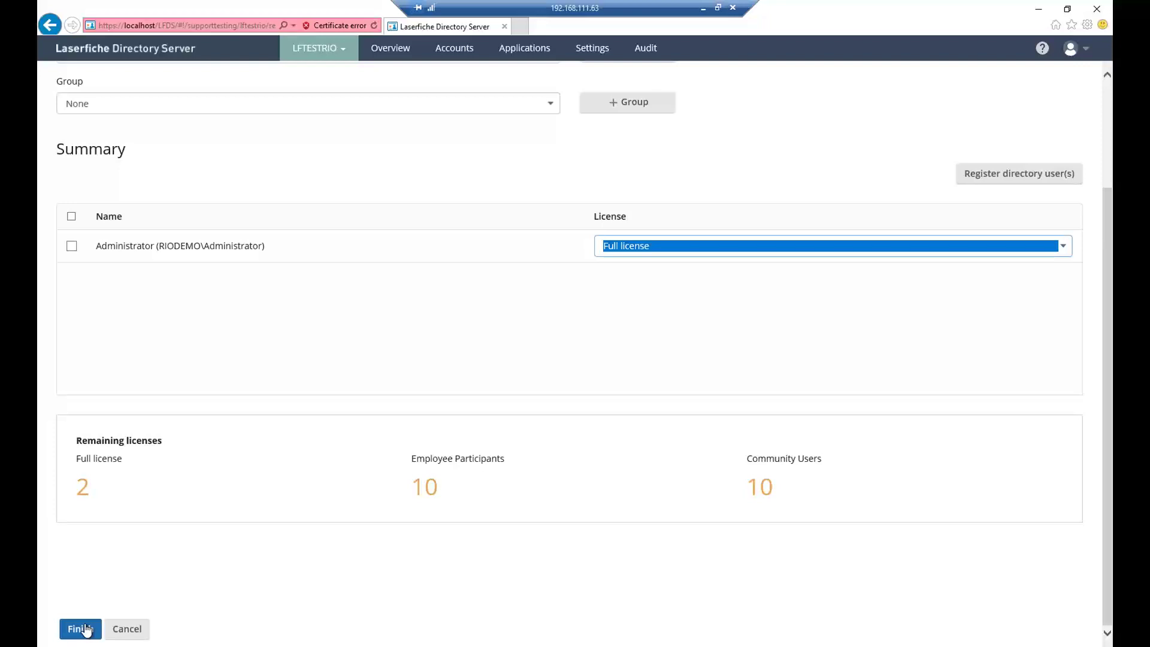
click(456, 53)
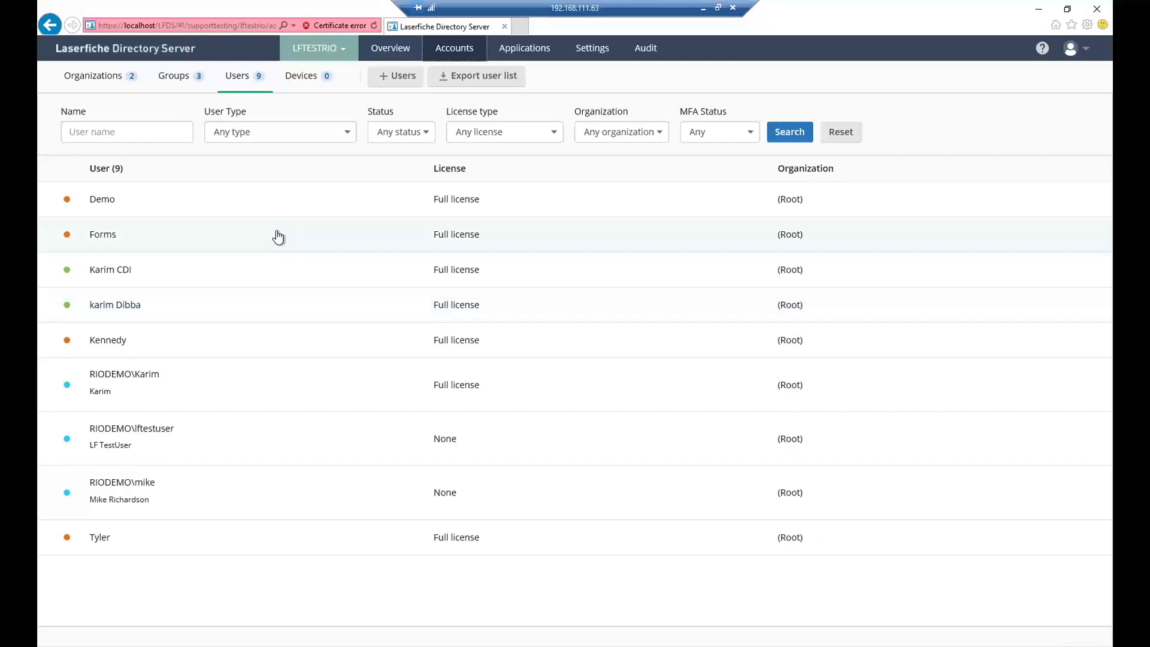
- Start creating a new Laserfiche user and enter the account's user name
click(399, 78)
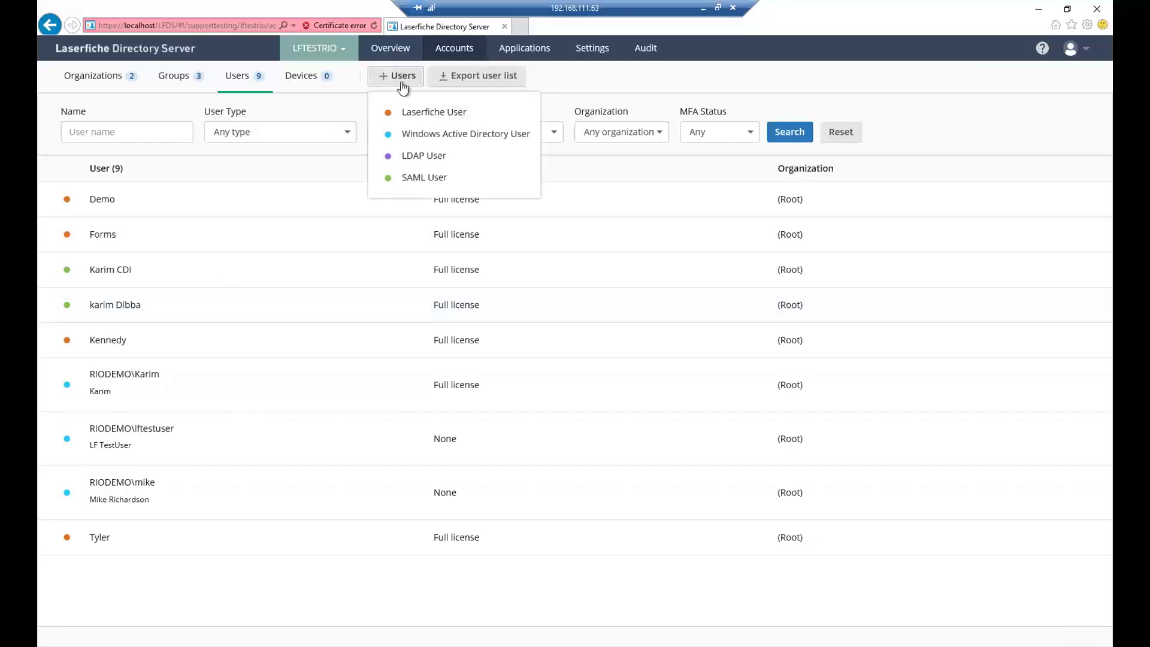
click(433, 110)
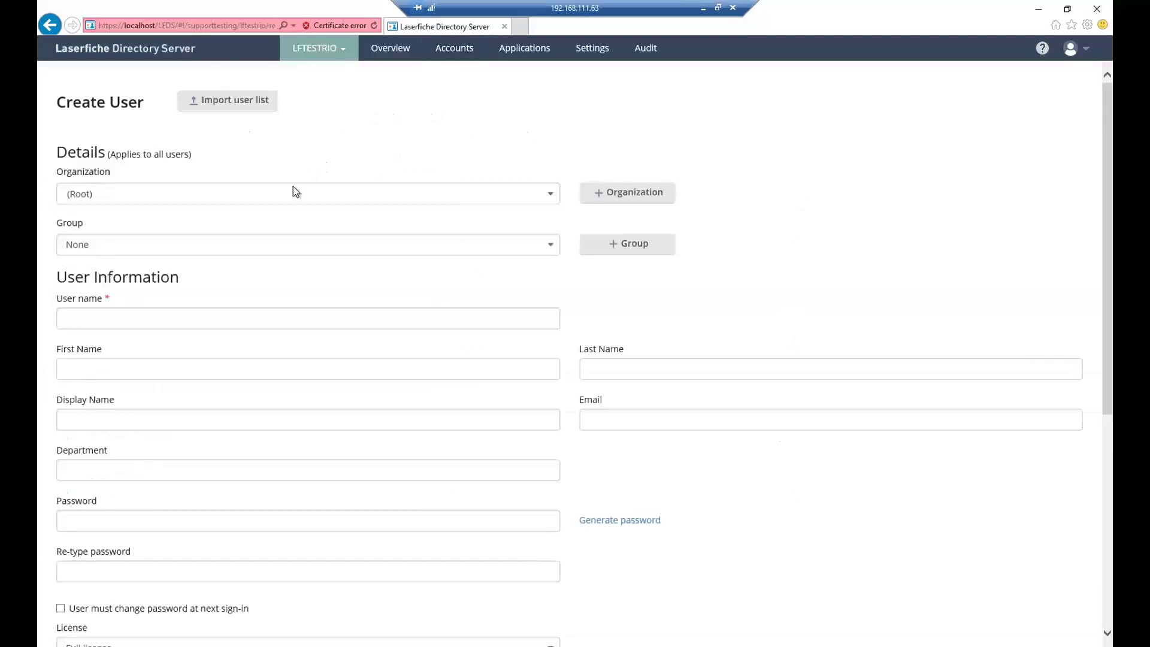
click(228, 319)
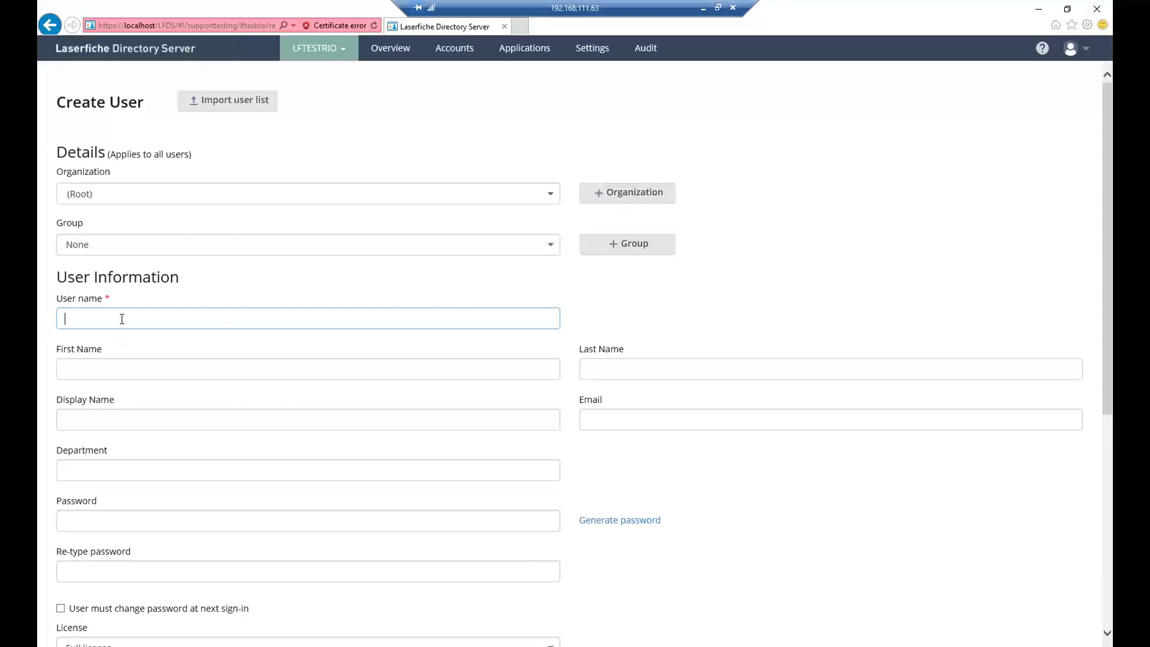
key(Tab)
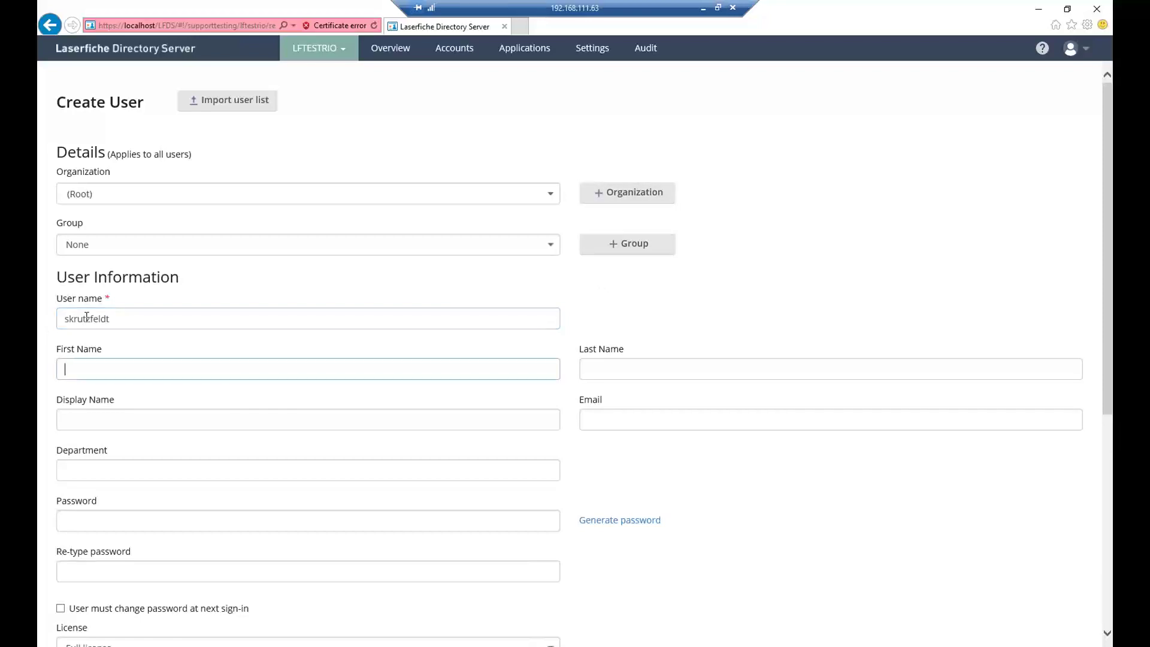
- Enter the user's first and last name so the display name fills in, then go to Email
key(Tab)
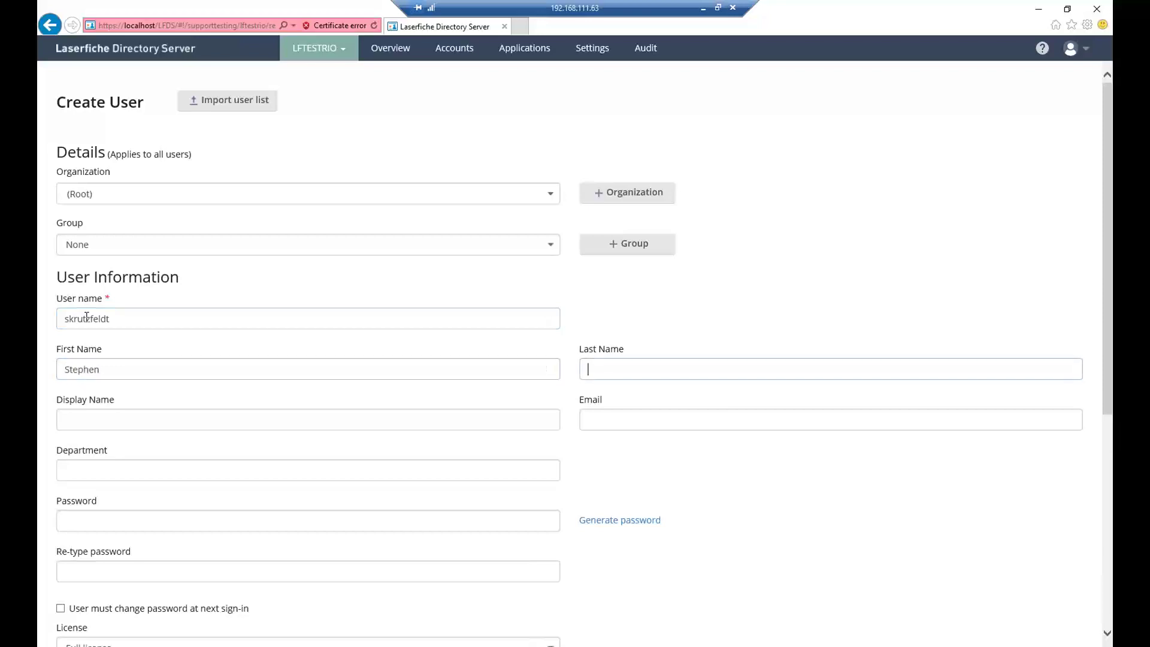
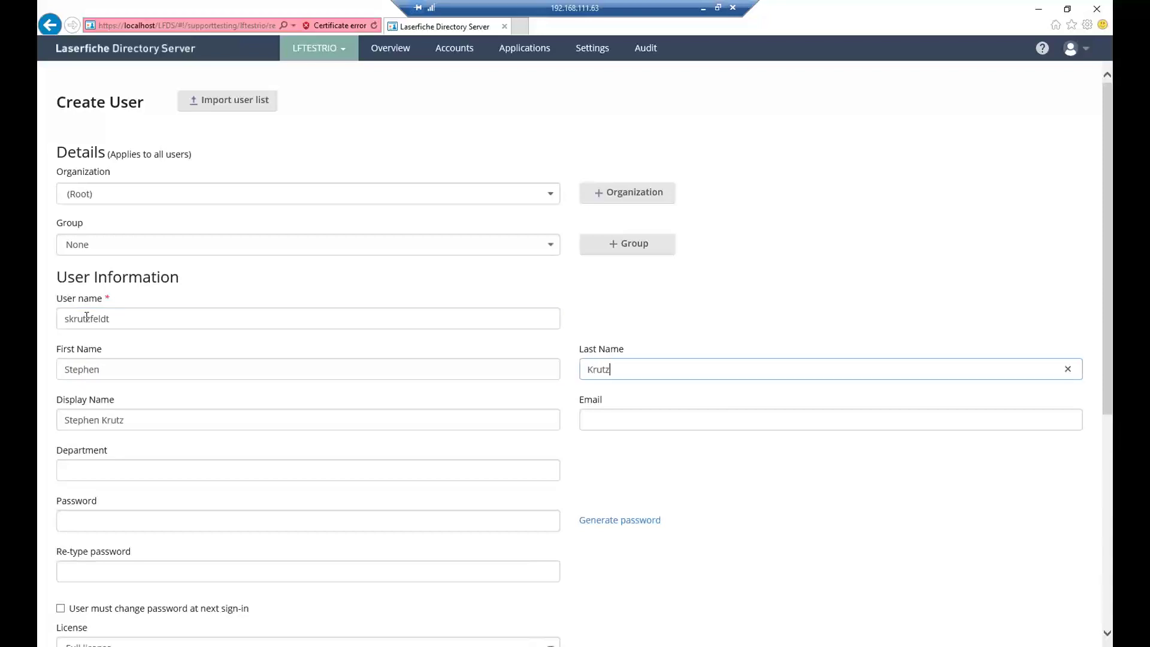
key(Tab)
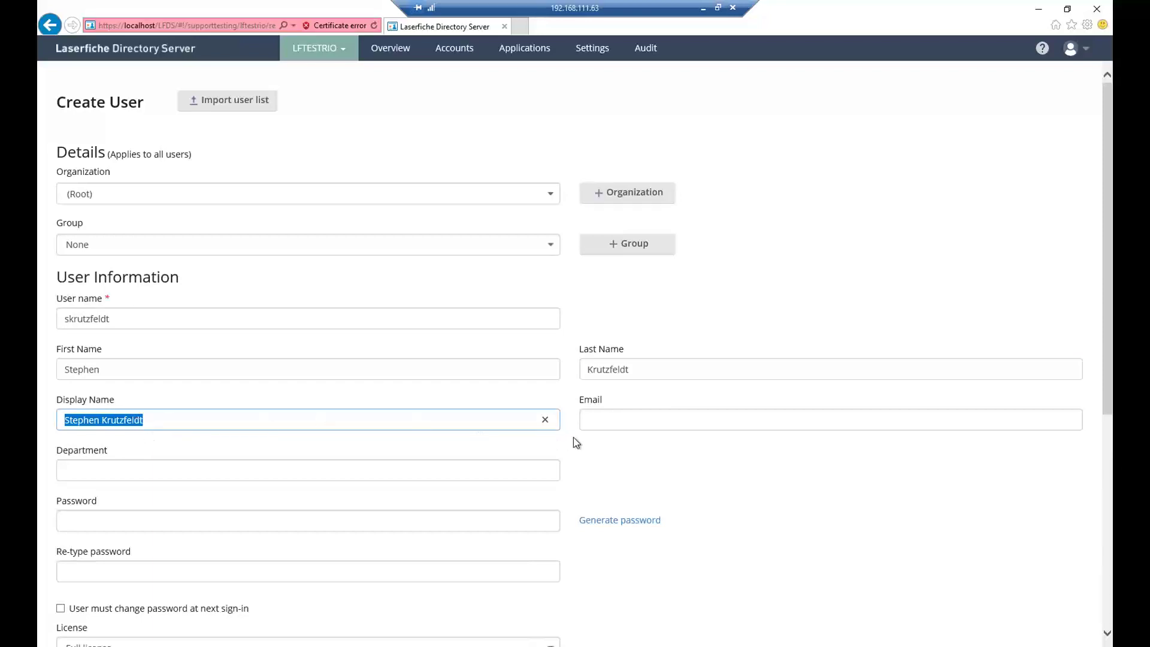
click(591, 413)
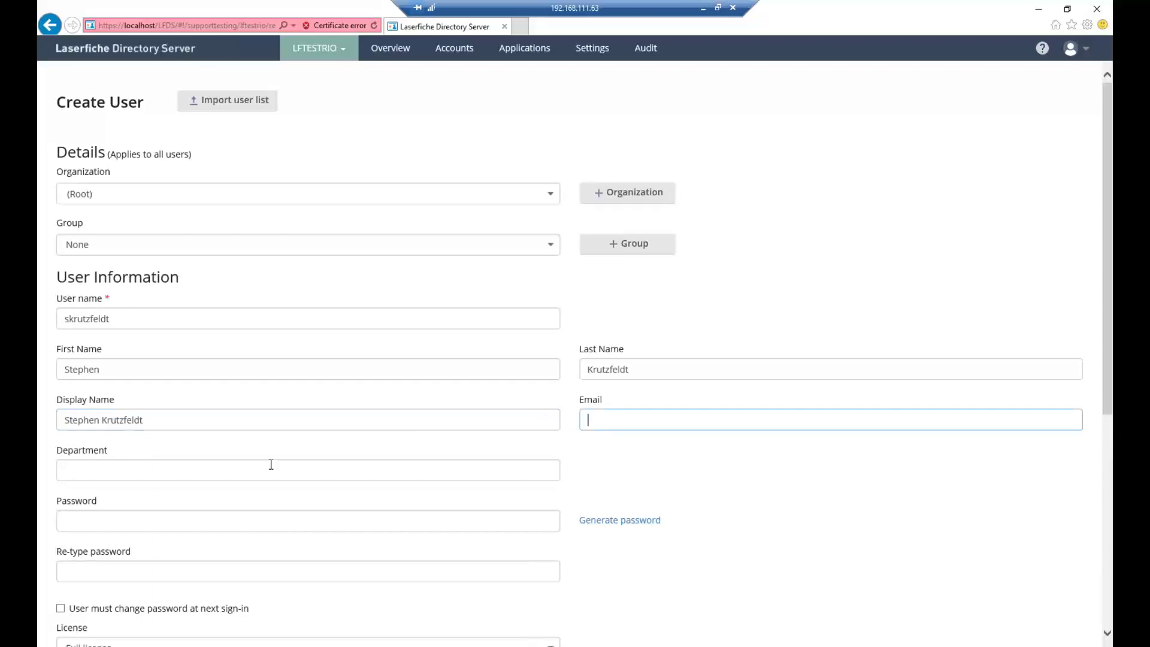
scroll(269, 464, down, 3)
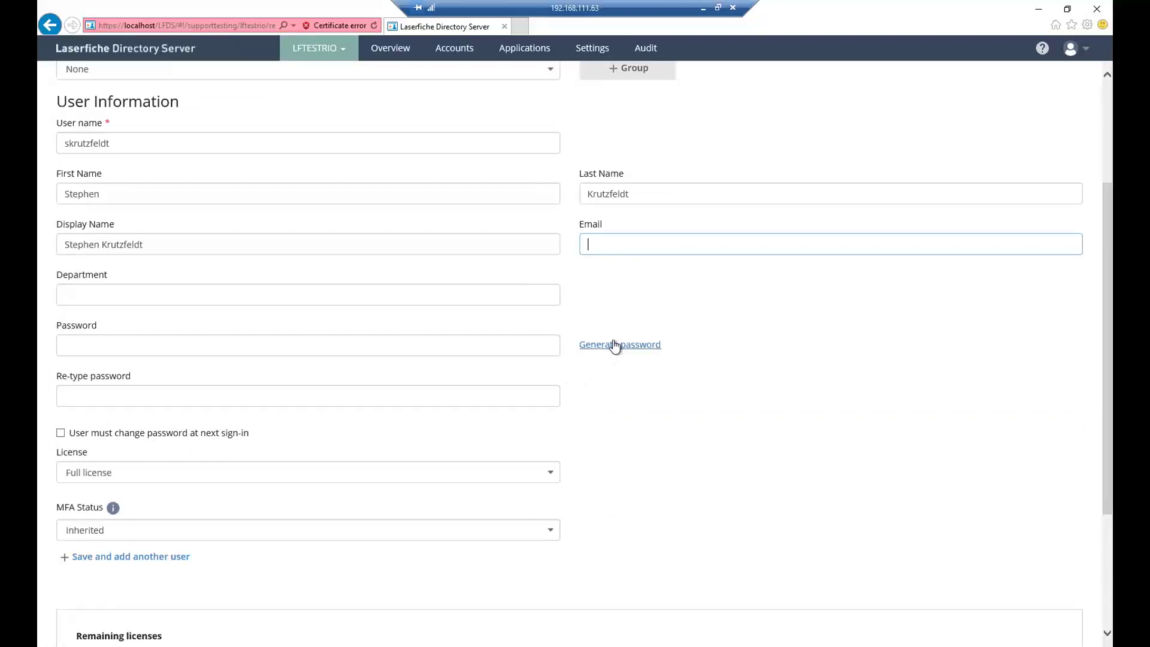
- Require a password change at next sign-in, keeping MFA status Inherited and the Full license
scroll(96, 454, down, 3)
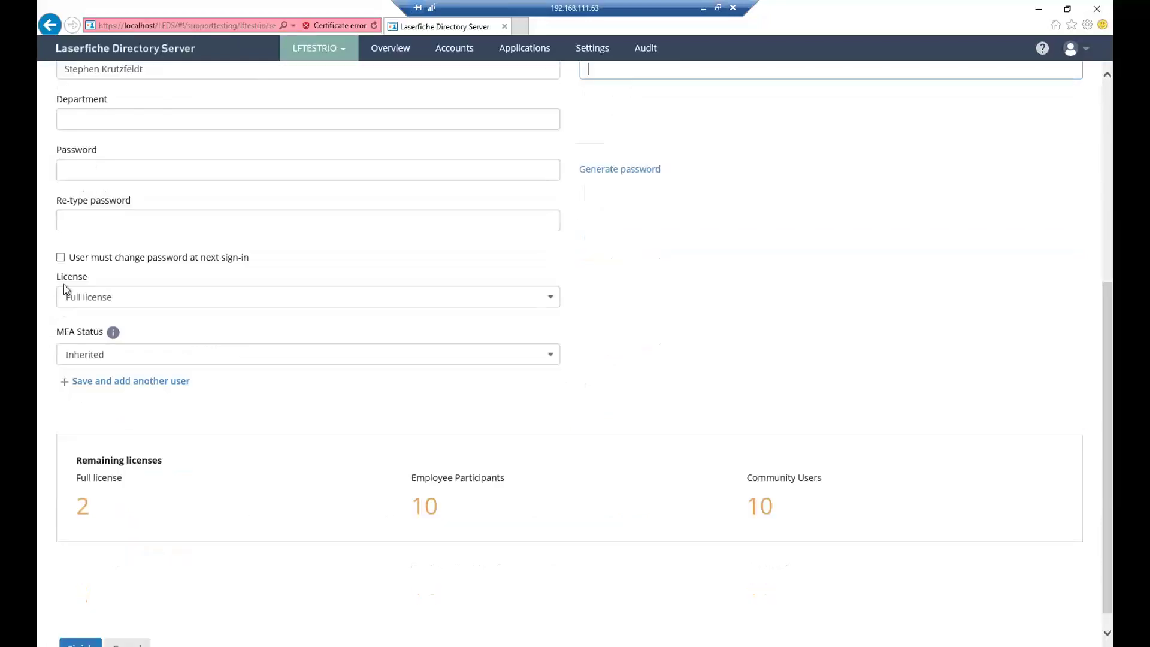
click(61, 259)
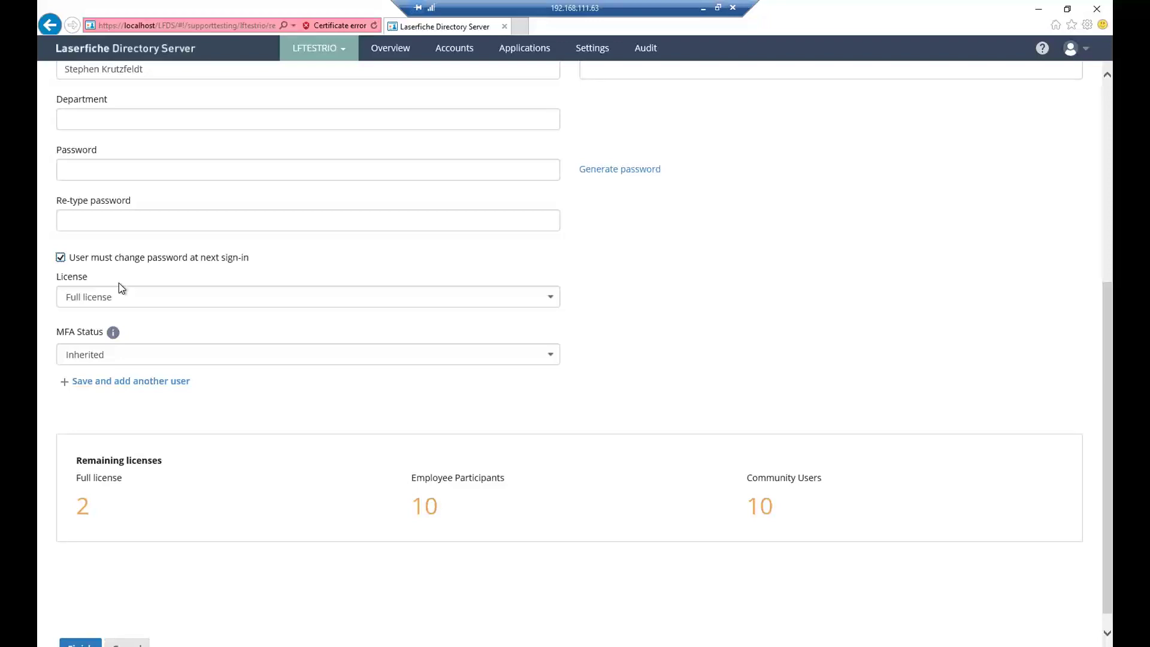
click(205, 357)
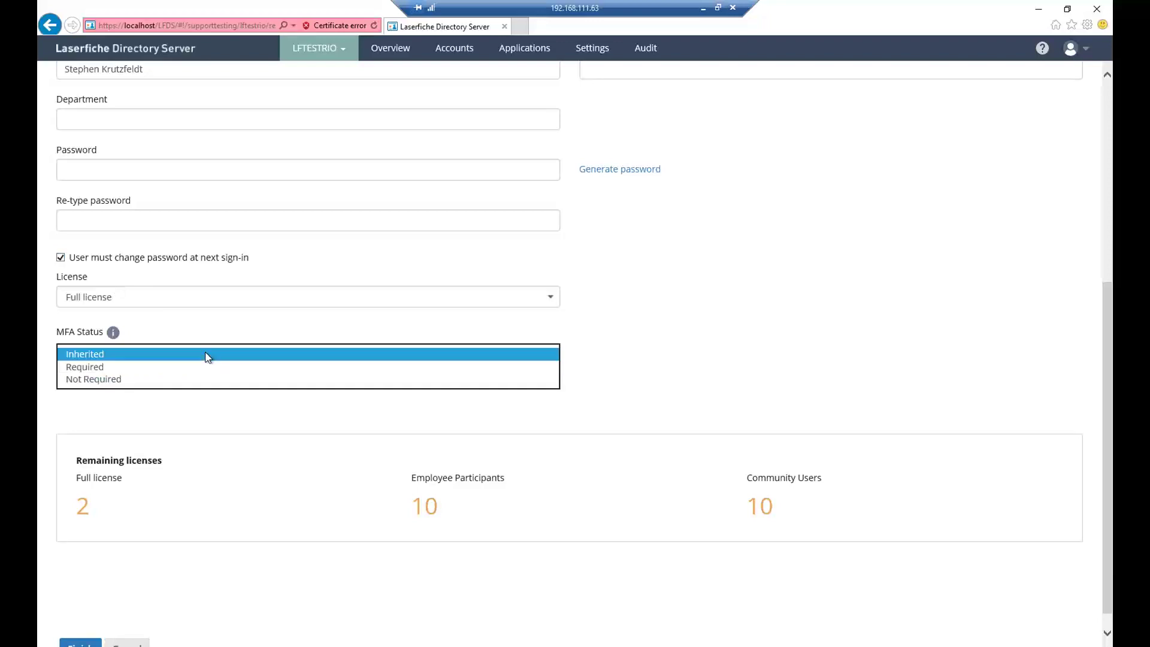
click(205, 354)
click(138, 296)
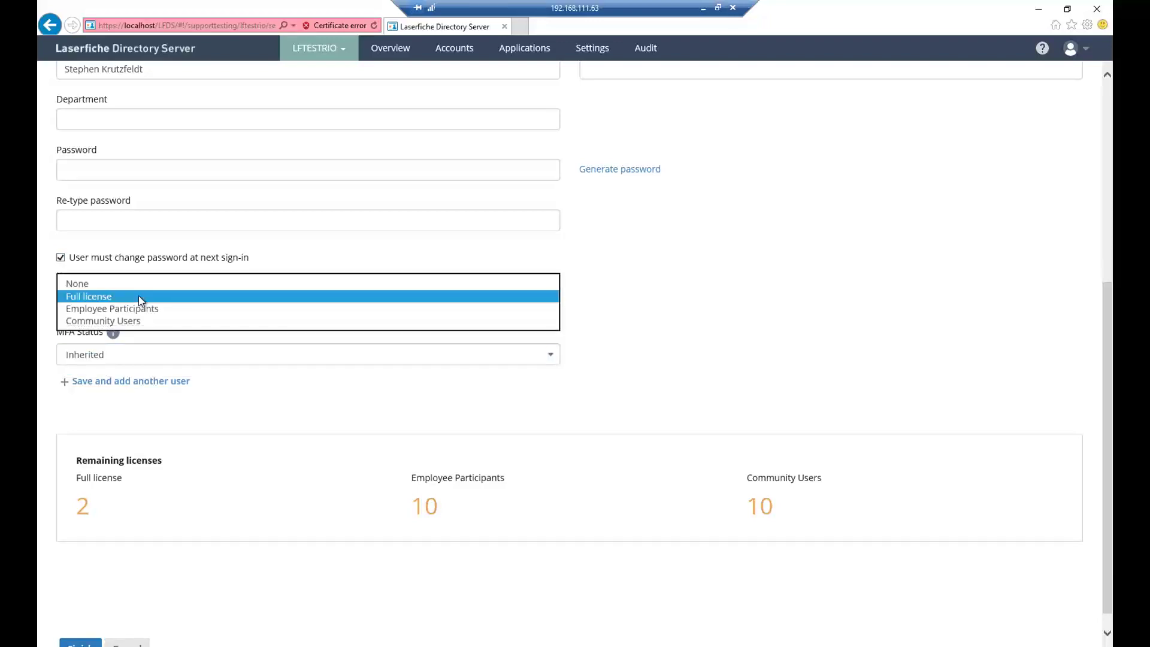
click(113, 505)
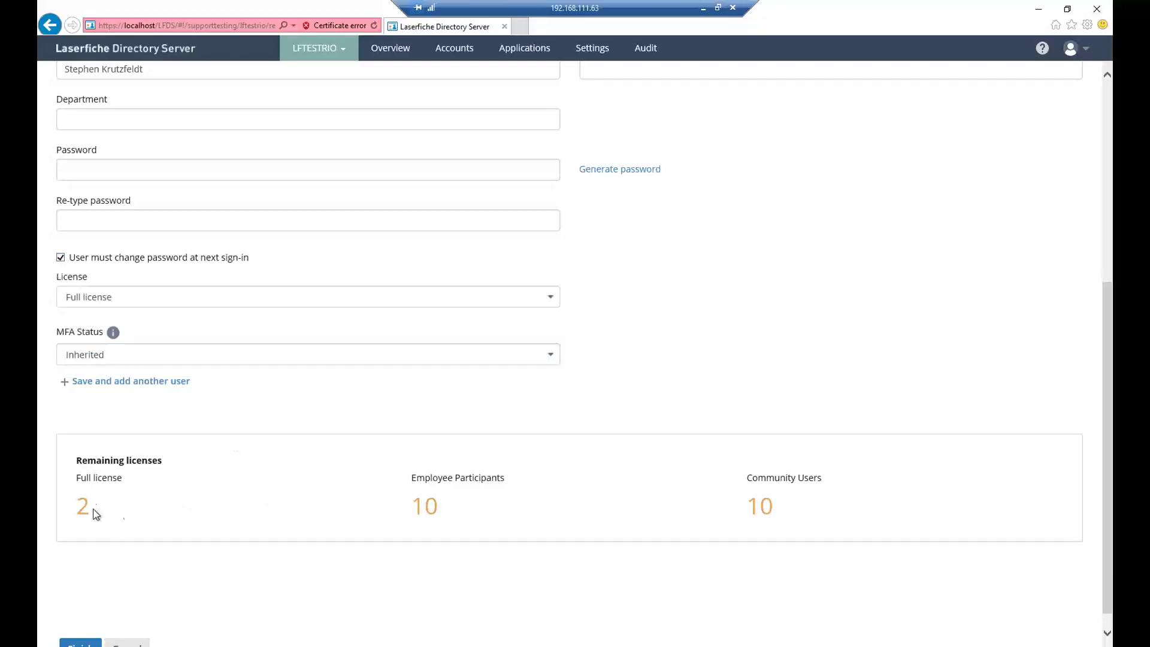
- Cancel the unfinished user and minimize the Directory Server window
scroll(266, 508, down, 1)
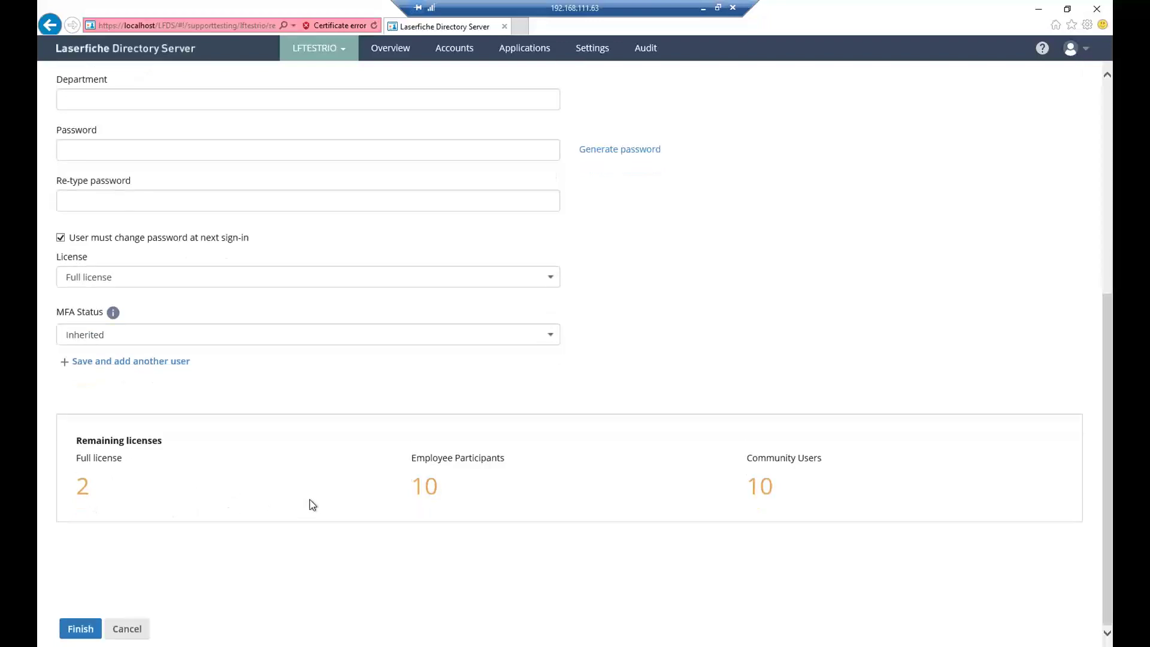
click(138, 627)
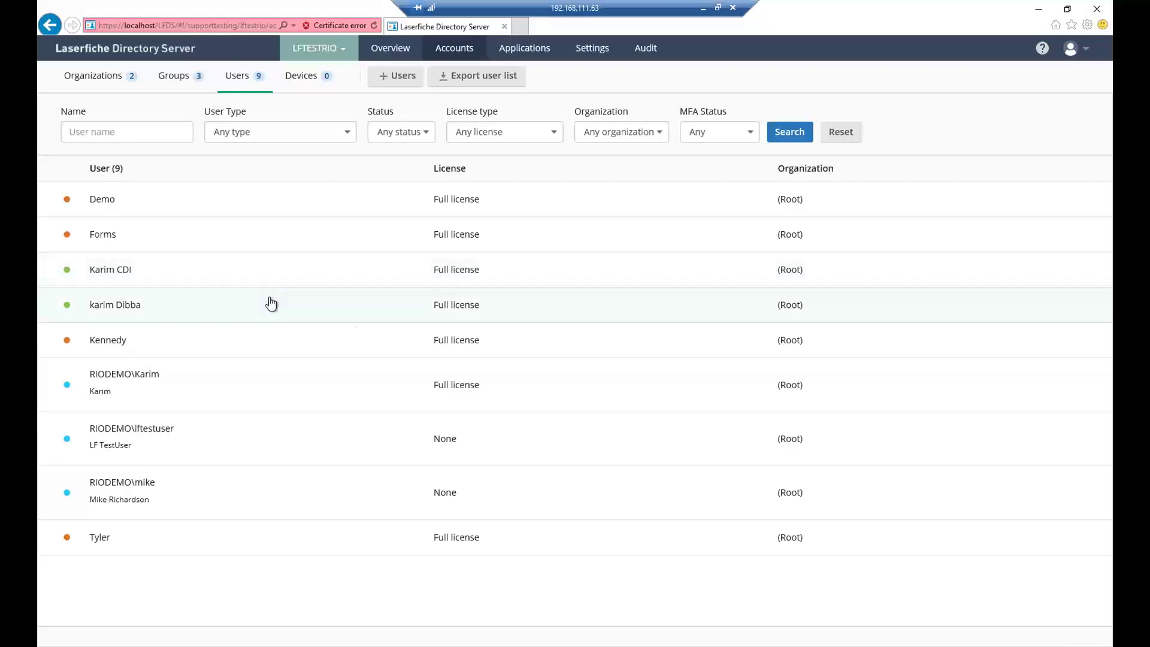
click(1034, 8)
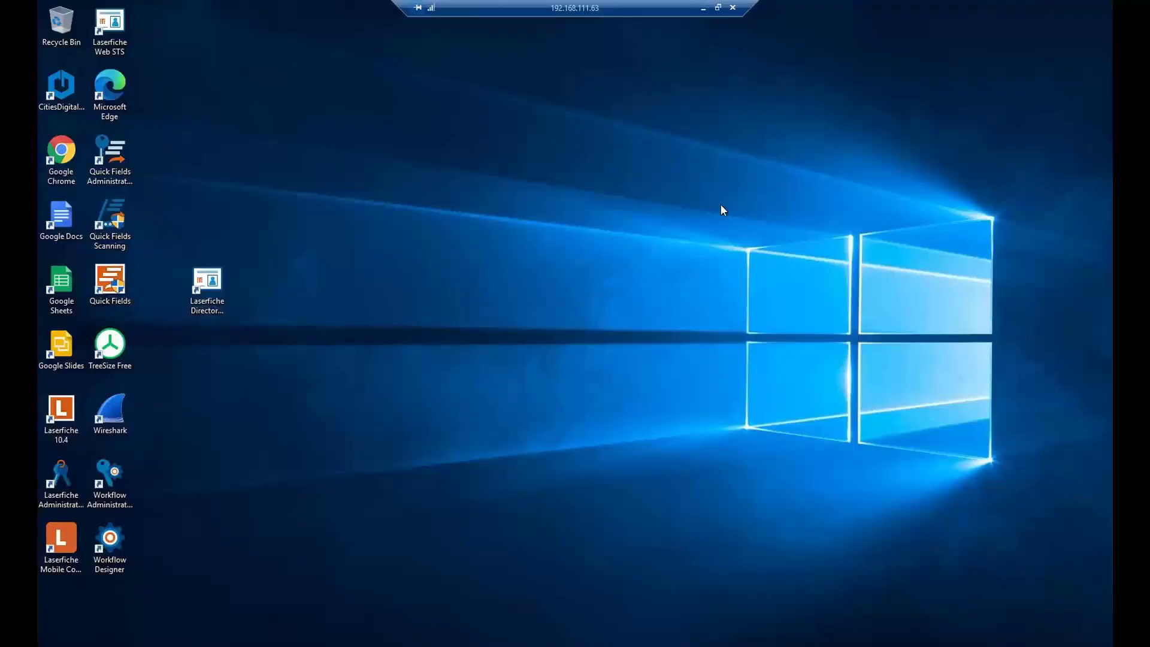
- Try a Windows-authenticated login to LFTestRepo under SUPPORTTESTING, then switch to DemoRepo after Access denied
click(81, 490)
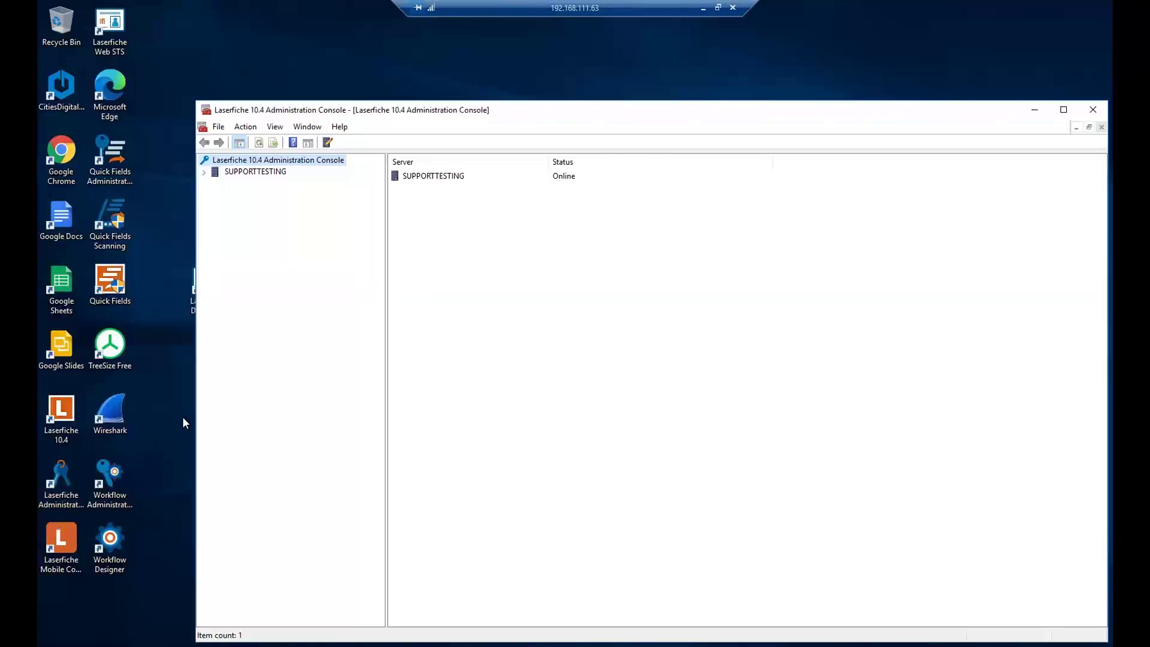
click(203, 173)
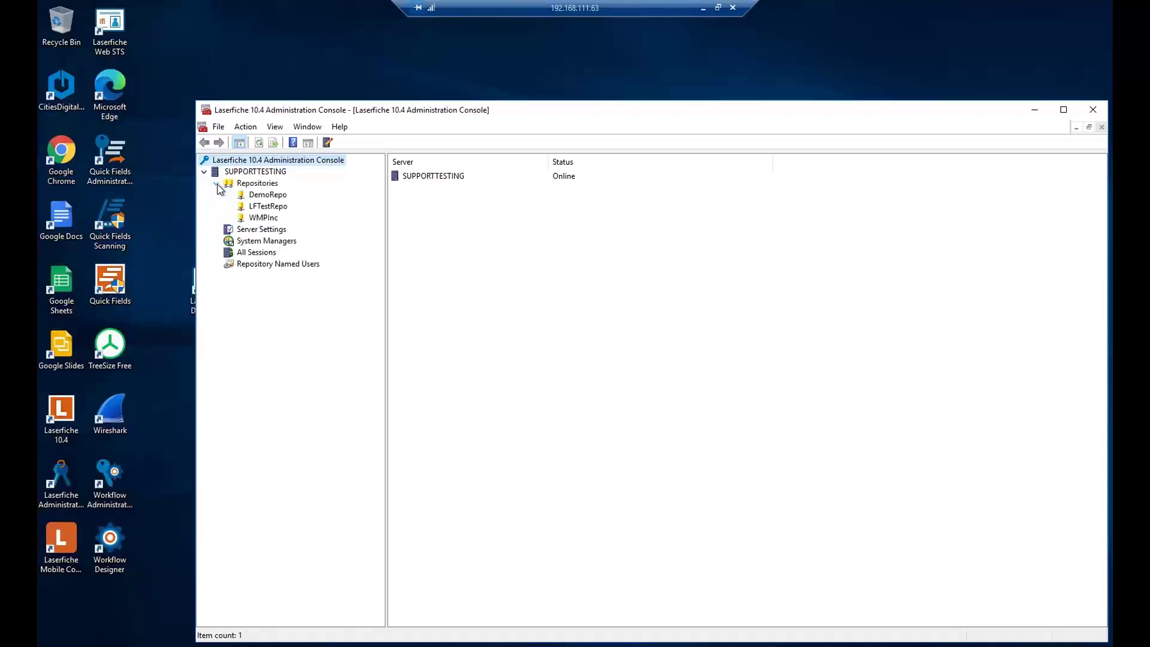
click(267, 206)
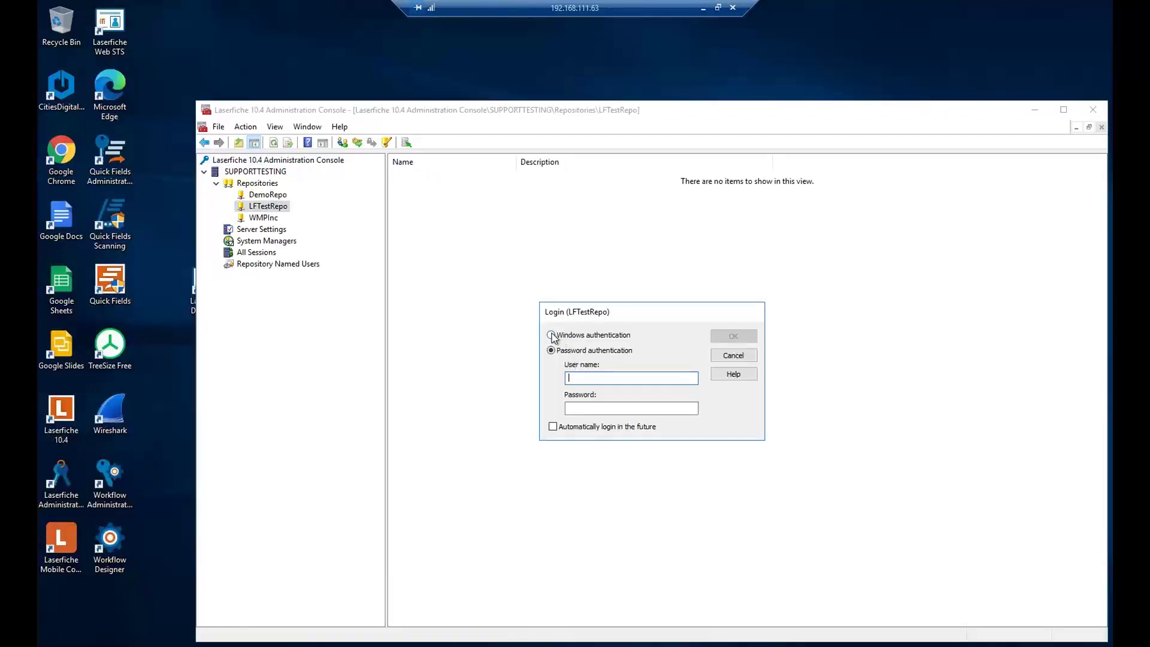
click(558, 335)
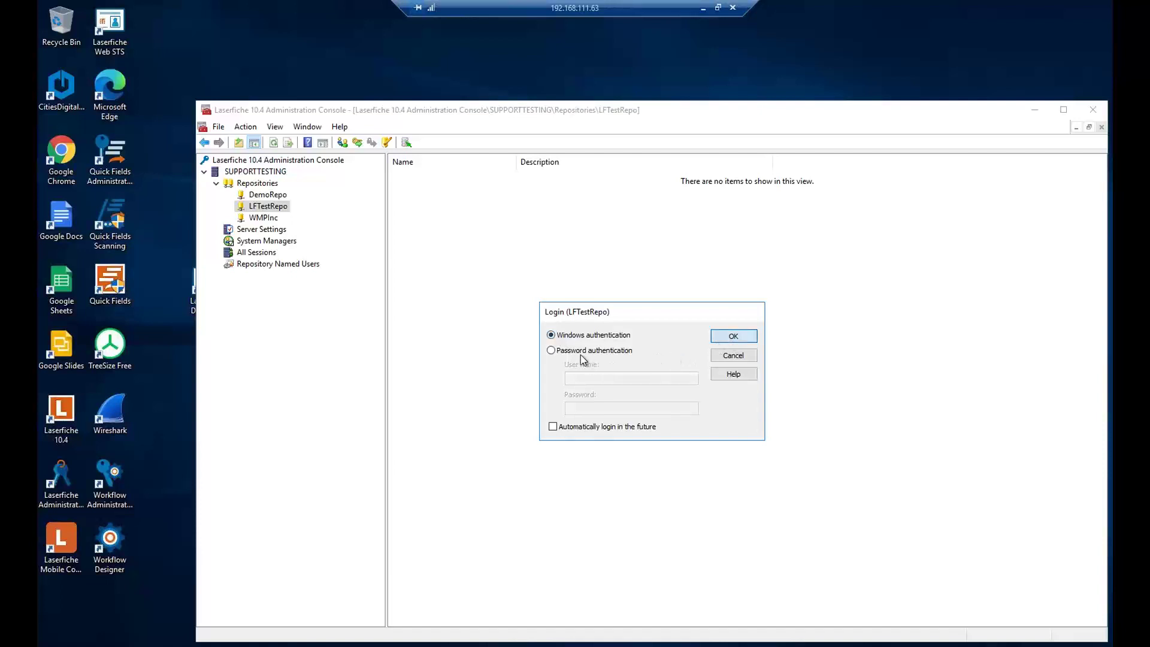
click(732, 335)
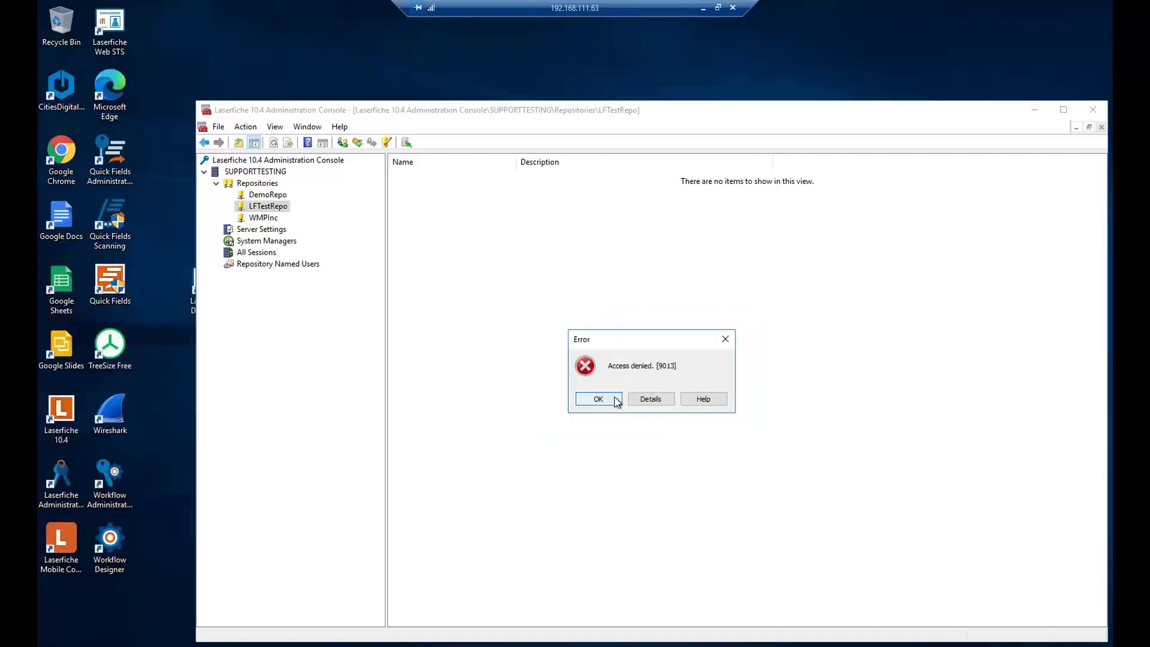
click(617, 402)
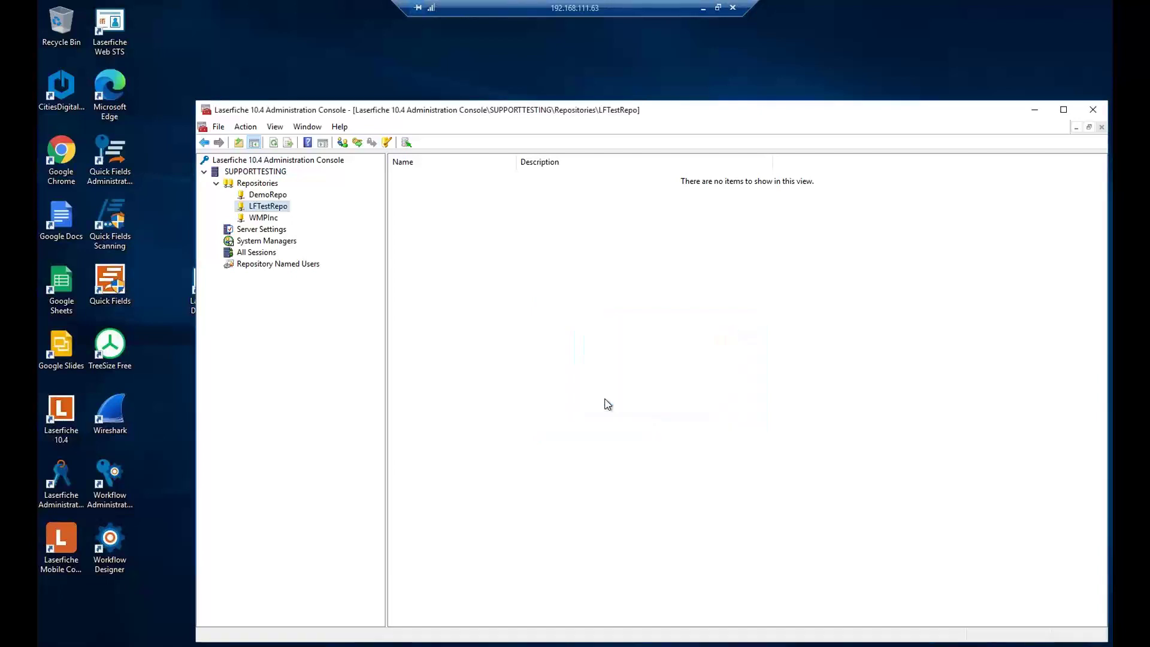
click(265, 195)
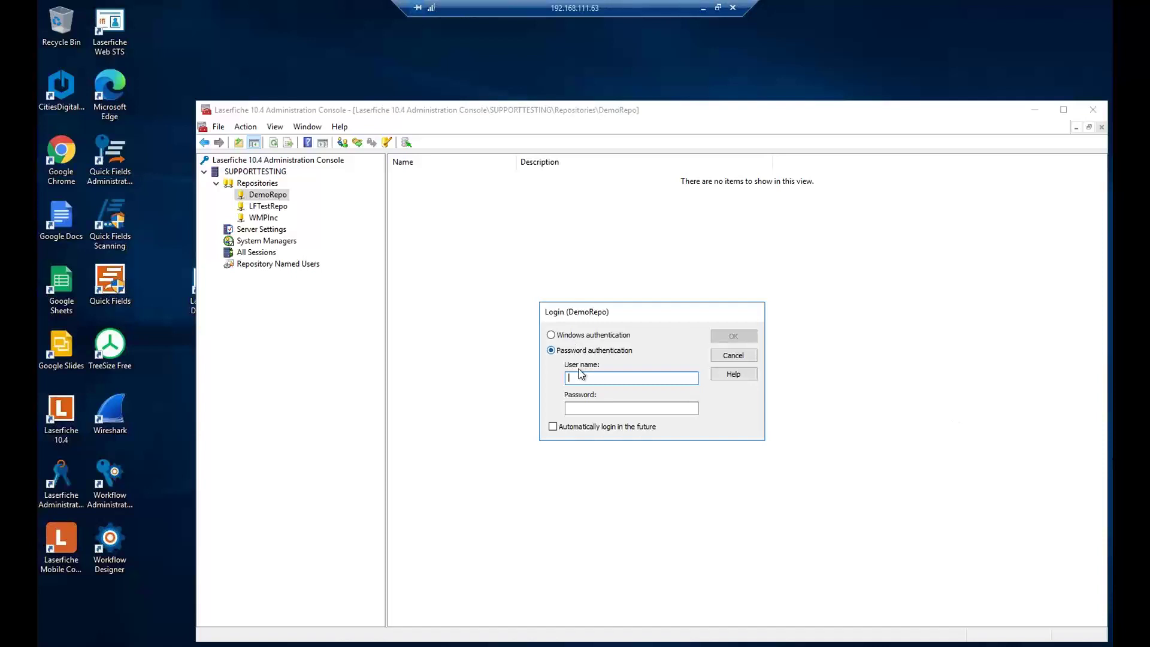
- Log in to DemoRepo with administrator credentials and expand its Users and Groups node
text(adm)
text(•••••)
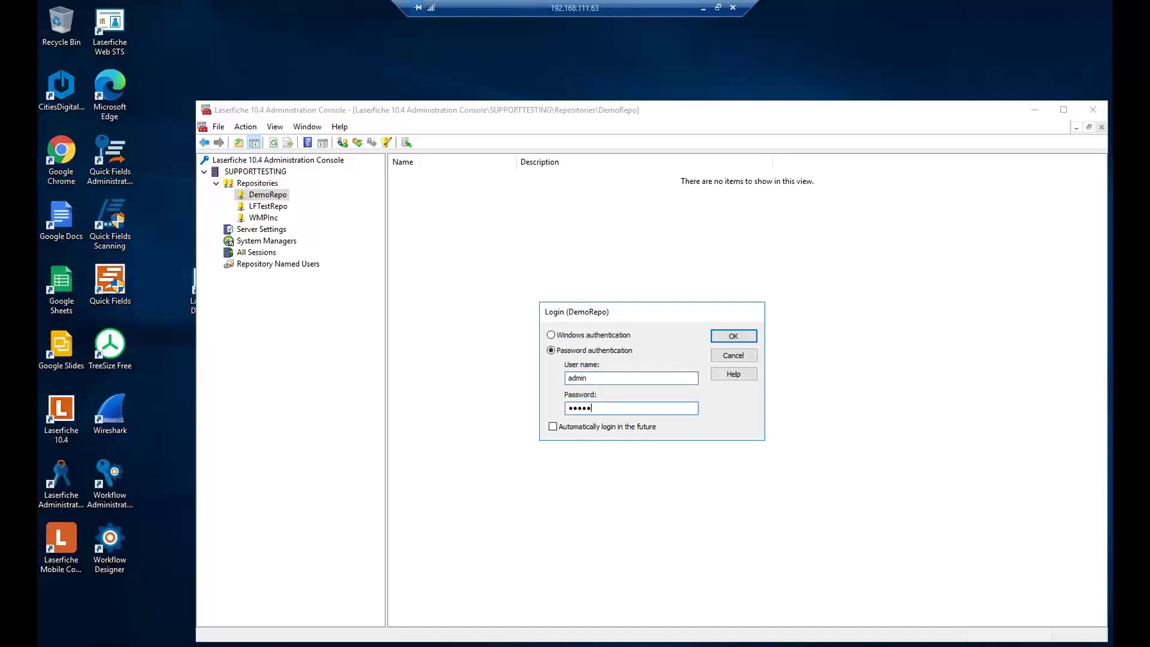
key(Return)
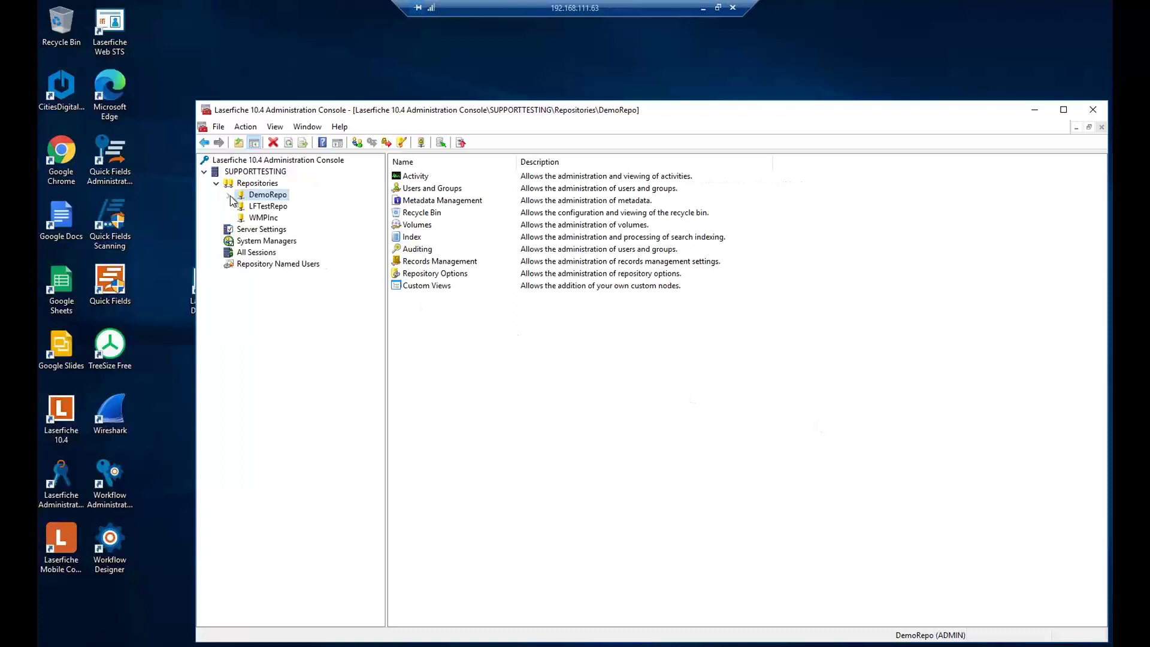
click(229, 195)
click(266, 229)
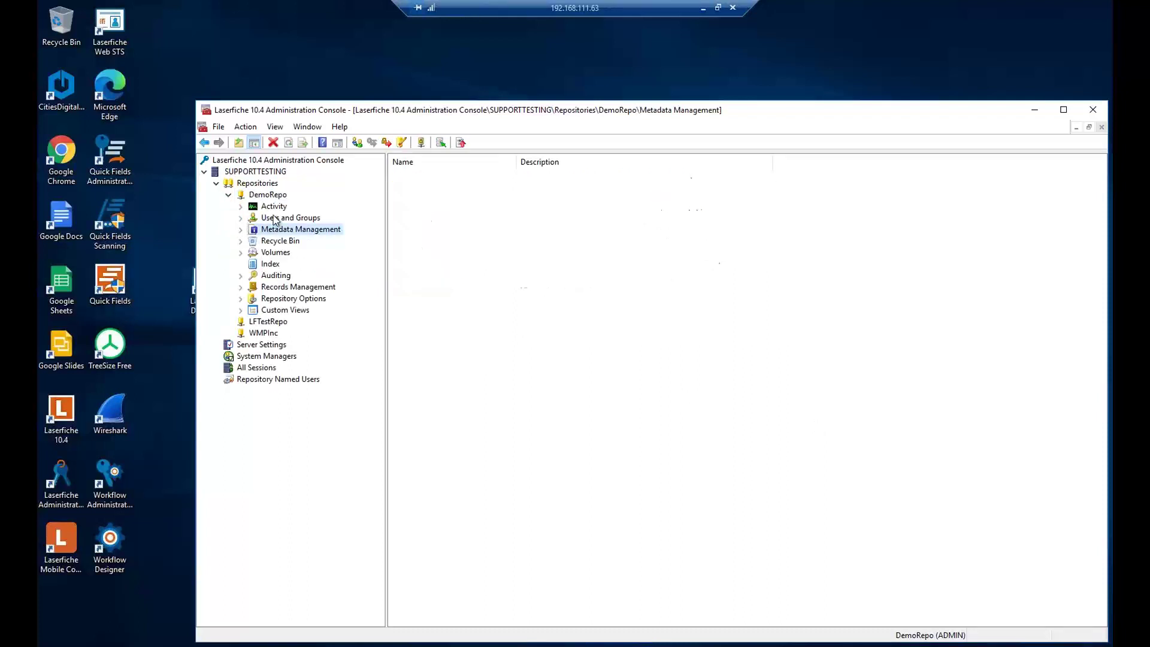
click(275, 219)
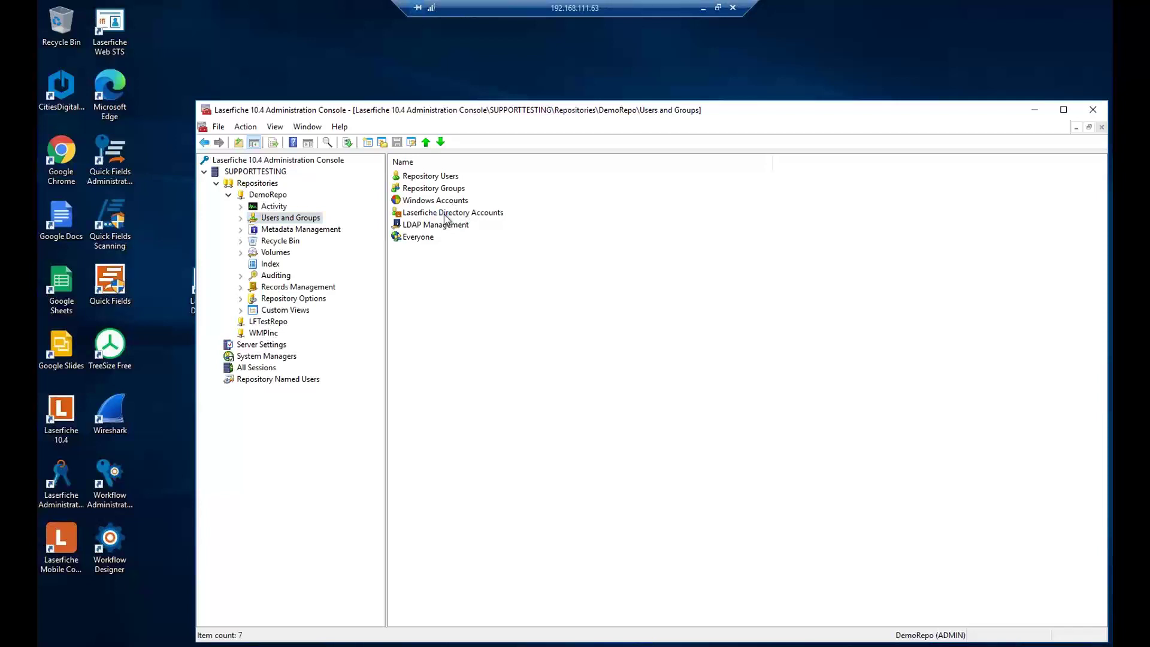
- Browse Laserfiche Directory Accounts and Repository Users, then list the Windows Accounts
click(444, 216)
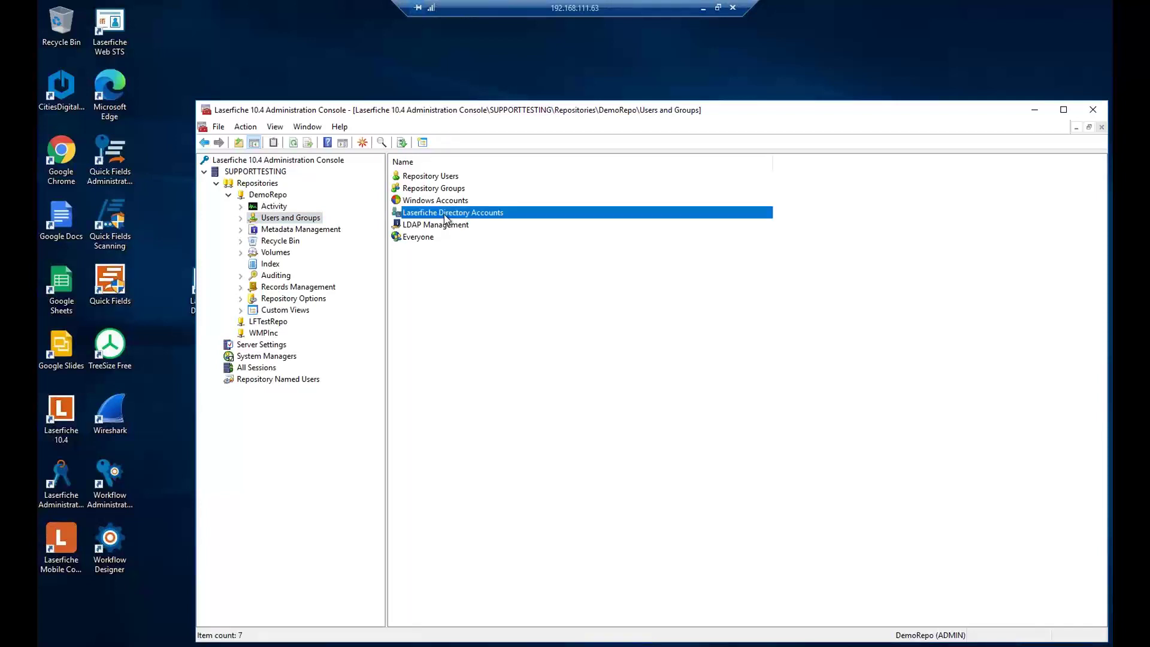
double_click(445, 215)
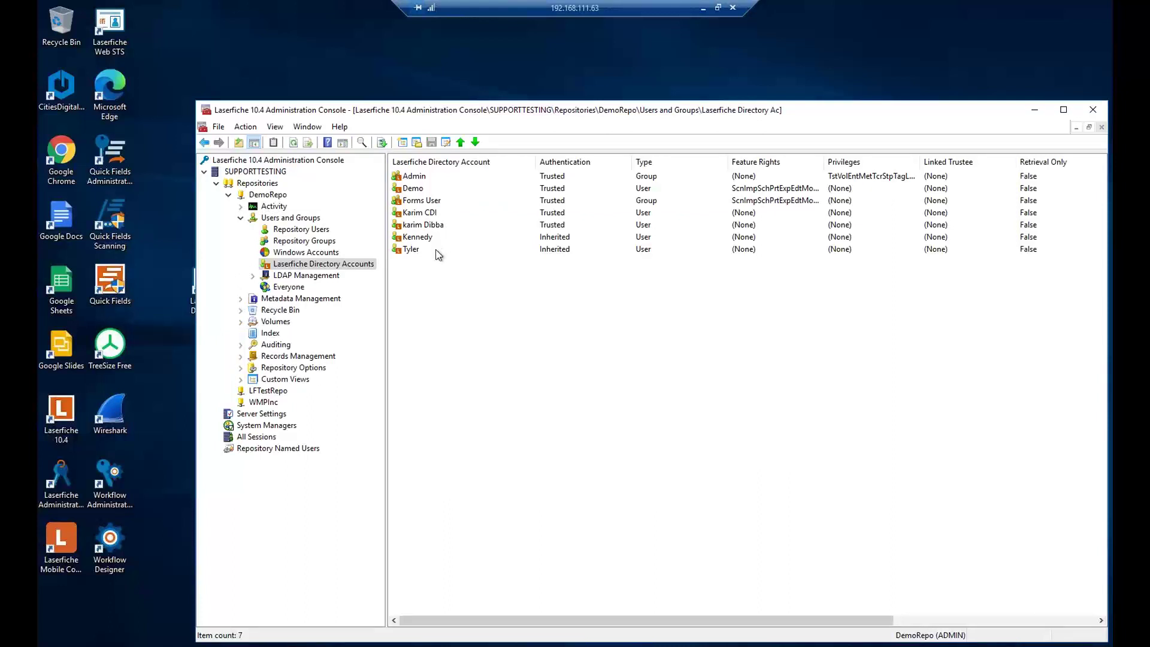
click(313, 230)
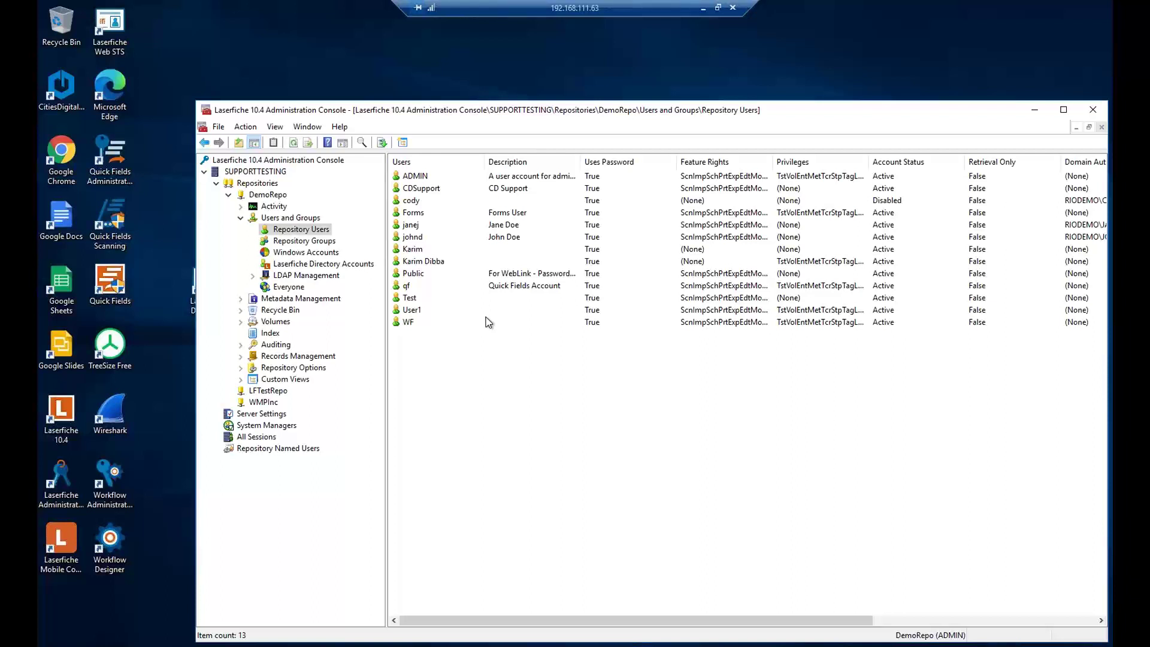
click(306, 253)
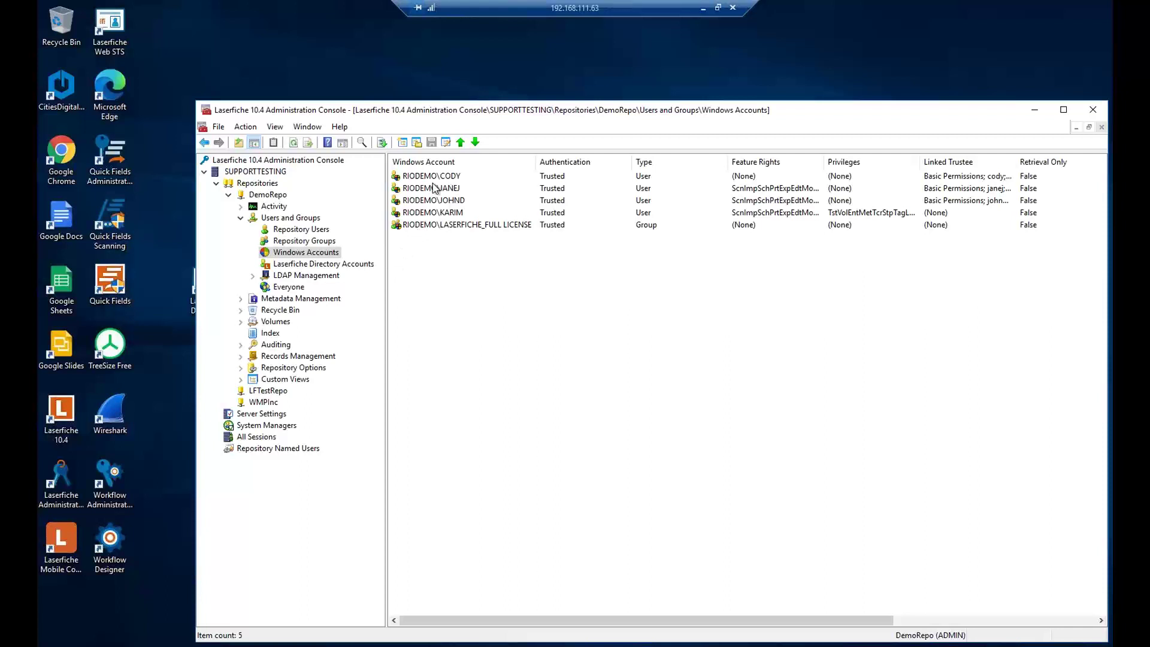
click(427, 177)
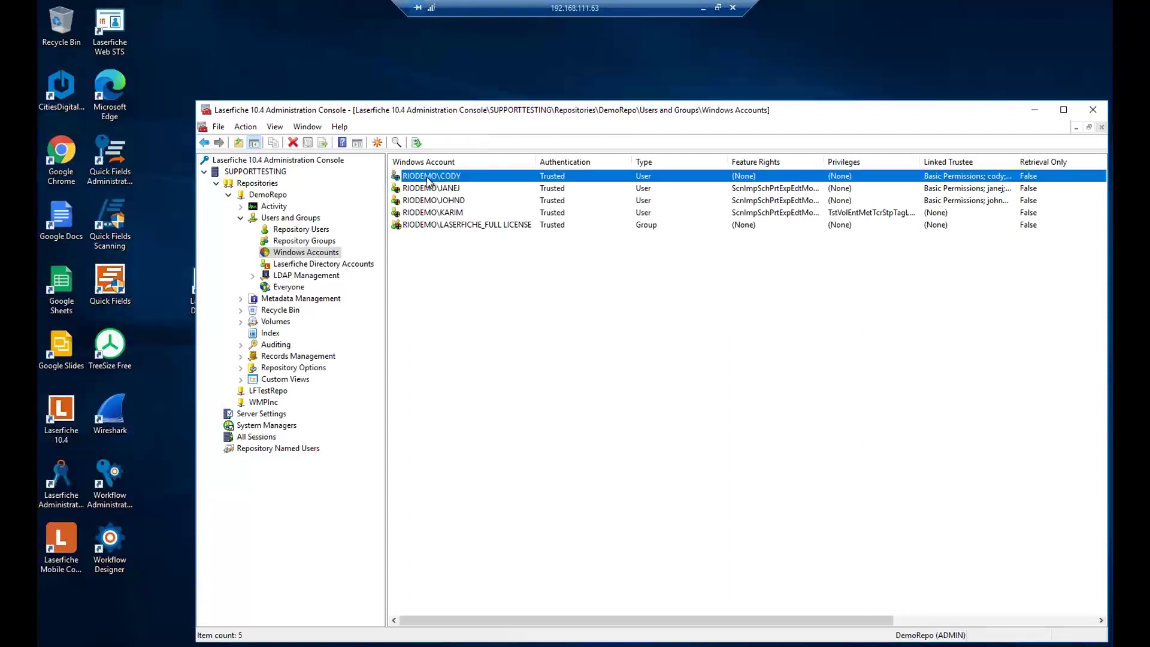
- Open the RIODEMO\CODY account properties, leaving authentication set to trusted access
double_click(428, 177)
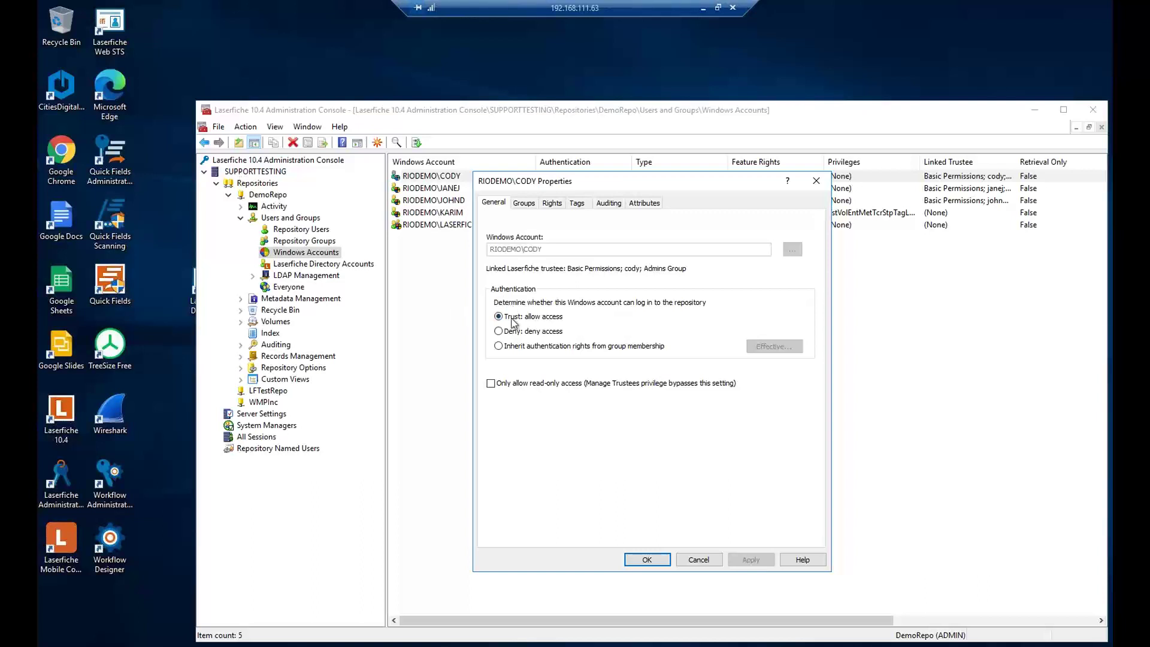
click(499, 346)
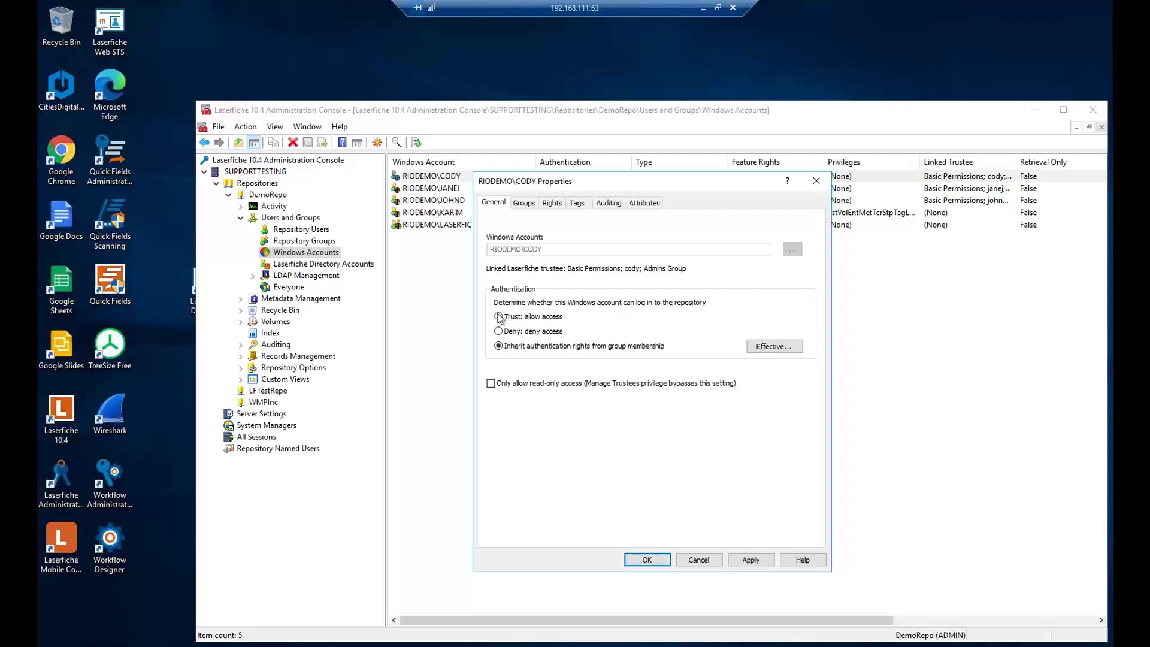
click(499, 316)
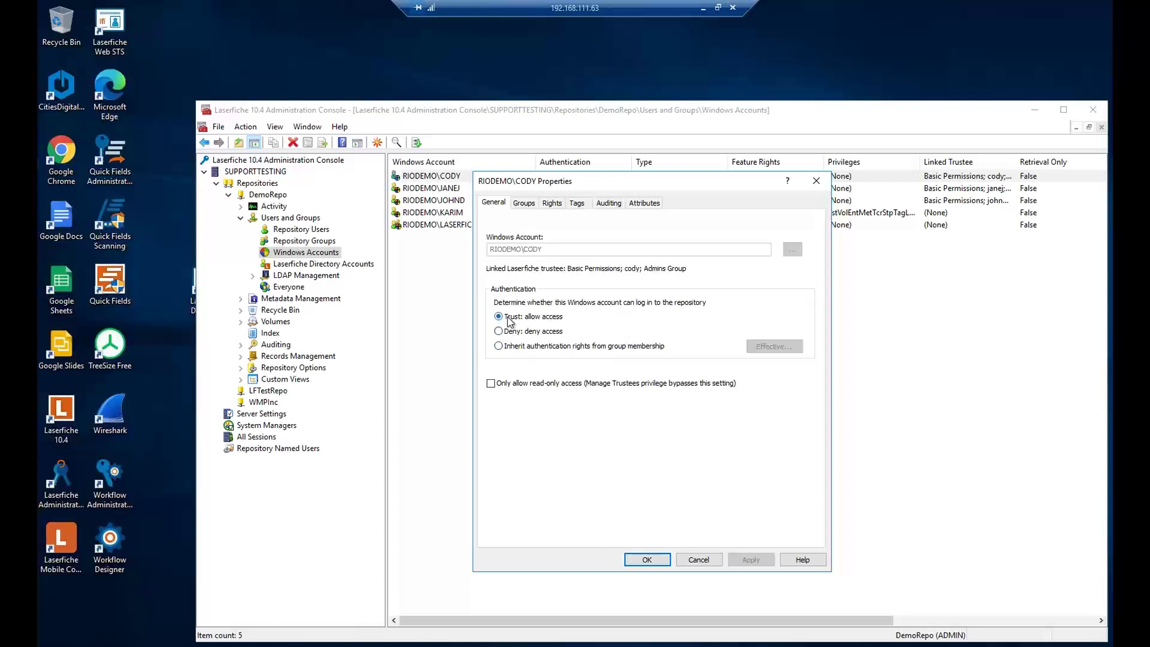
- Review the account's Groups, Rights and Auditing tabs, then close it unchanged
click(524, 206)
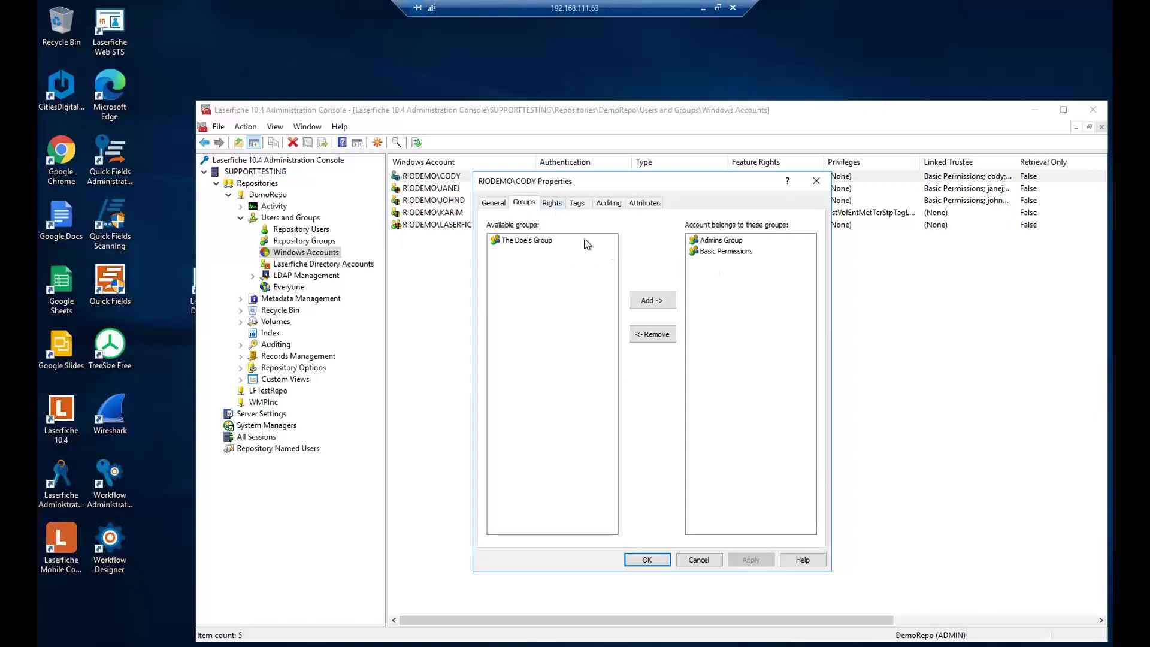
click(552, 203)
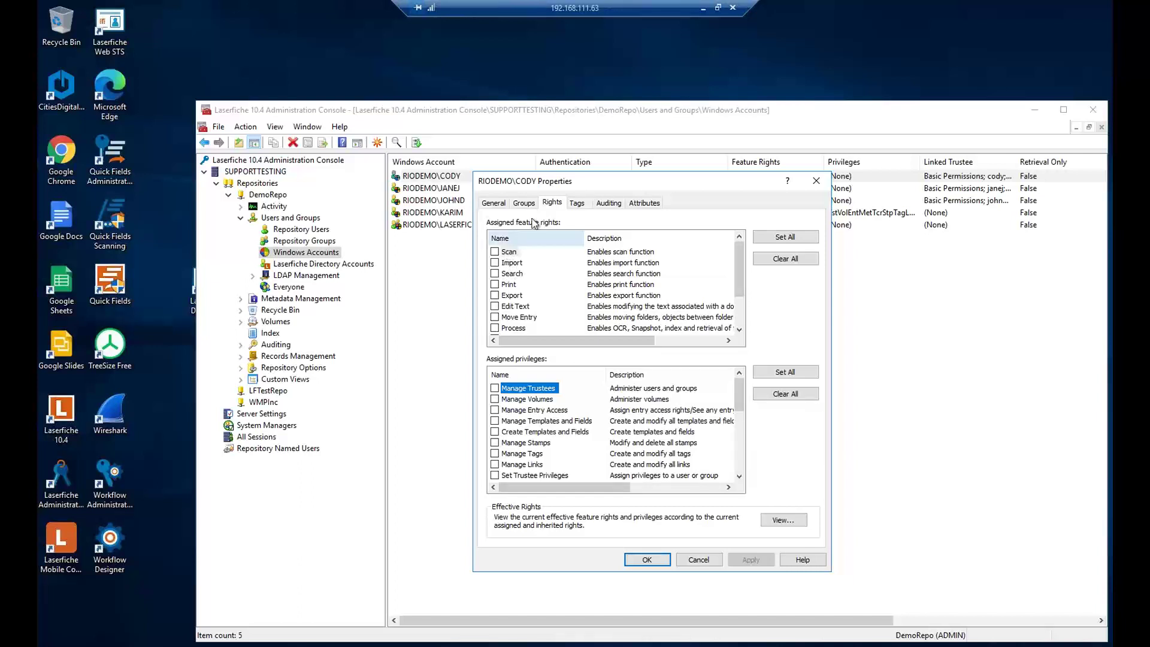
click(608, 203)
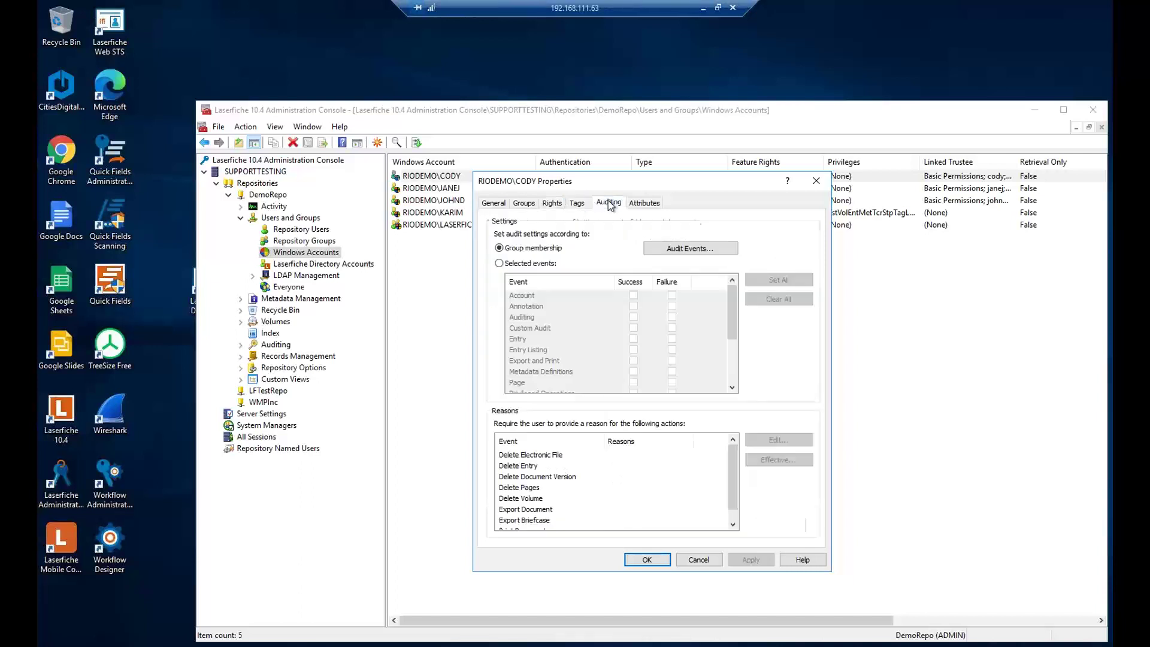
click(816, 181)
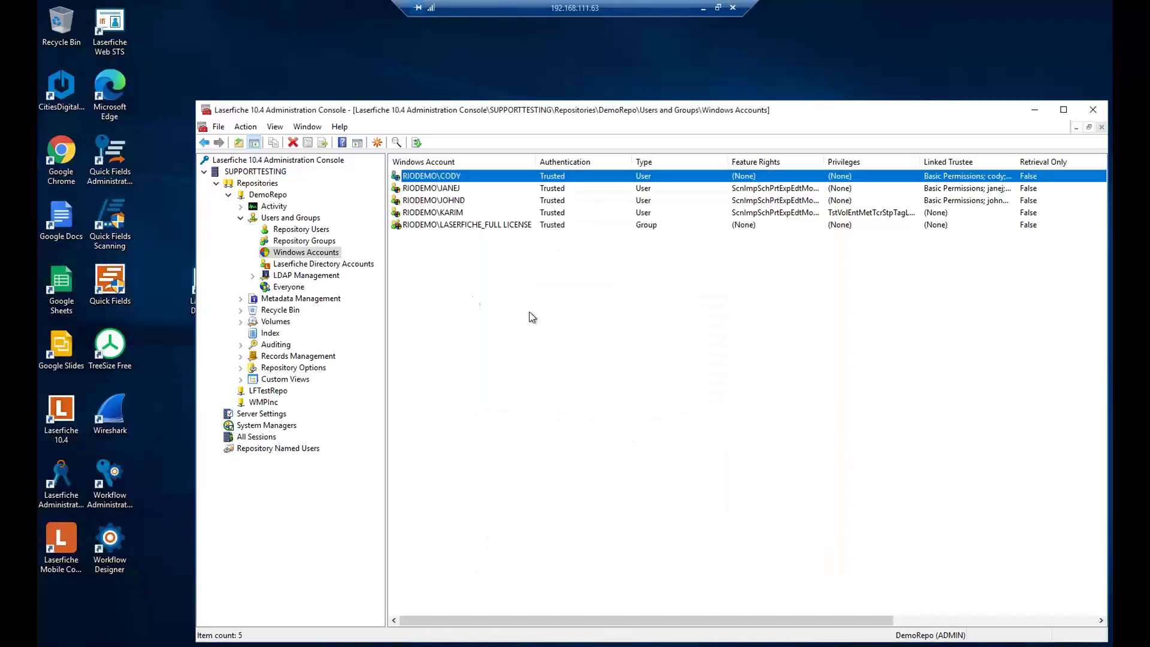
- Grant the new Laserfiche Directory user every feature right with Set All, and save
click(284, 264)
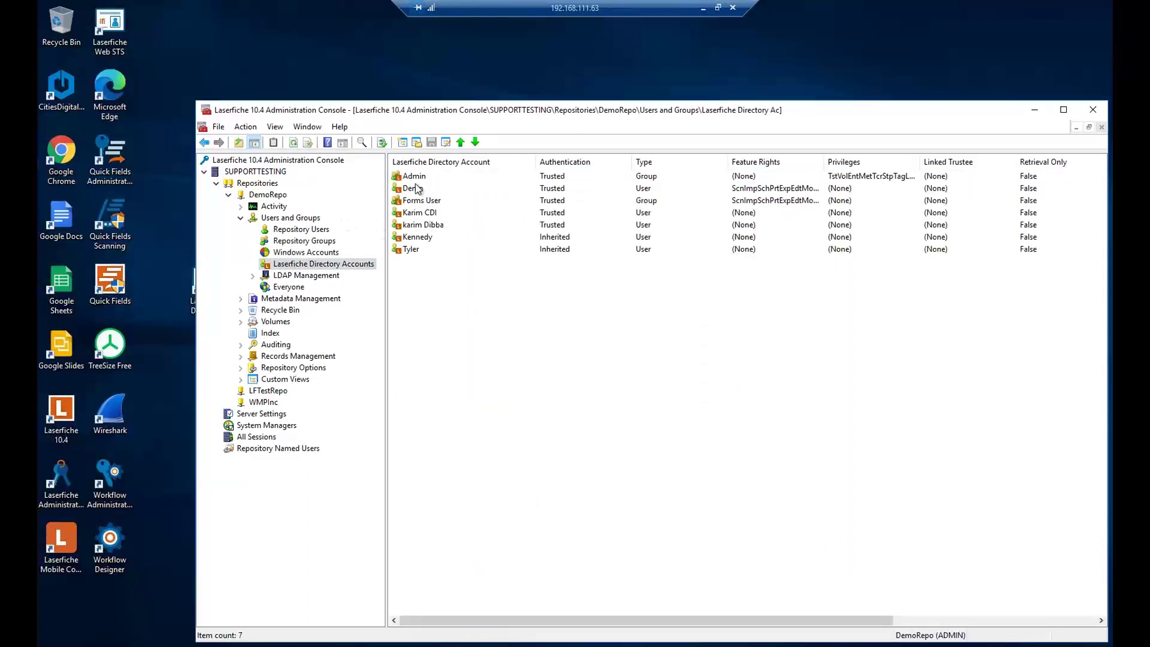
double_click(420, 214)
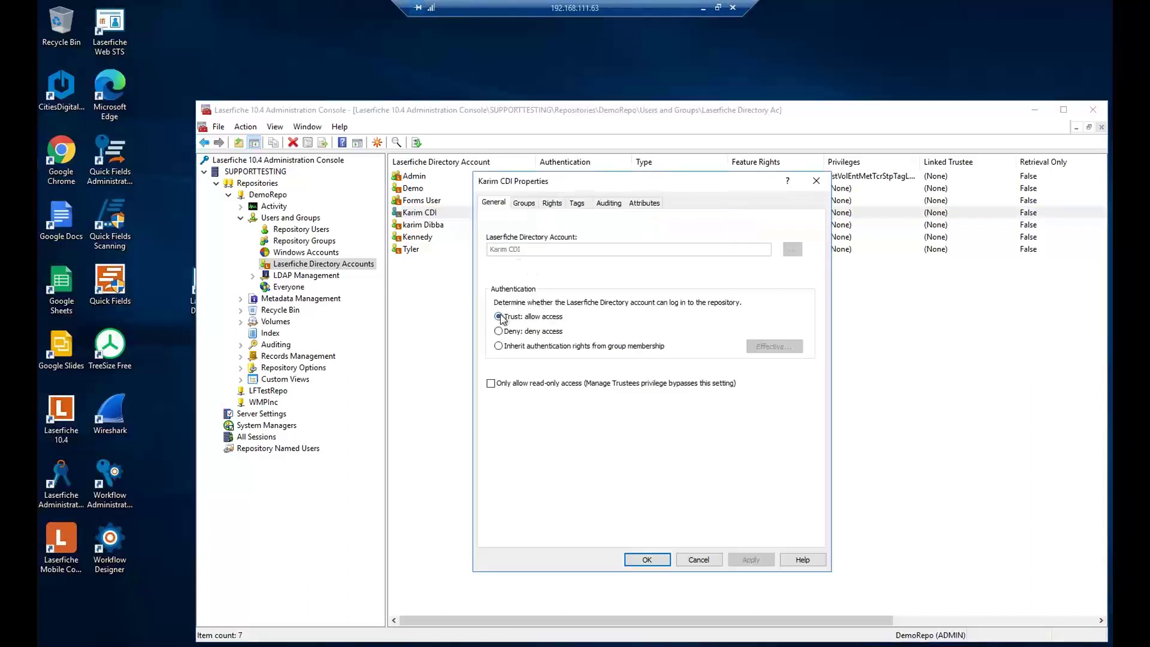
click(524, 203)
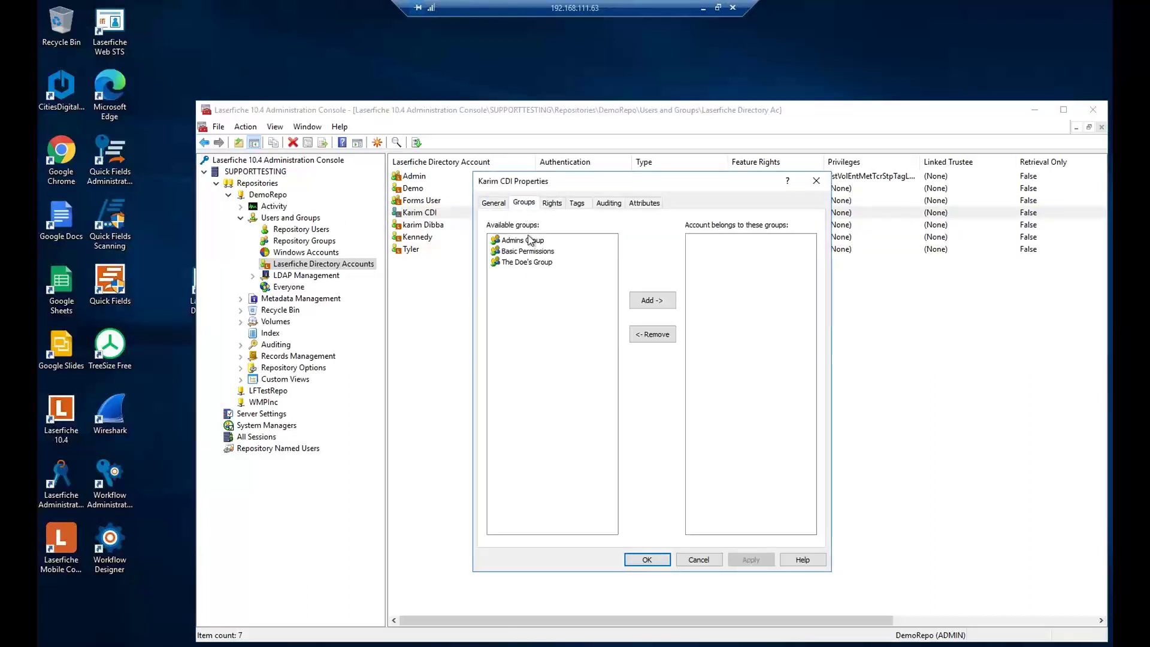
click(550, 205)
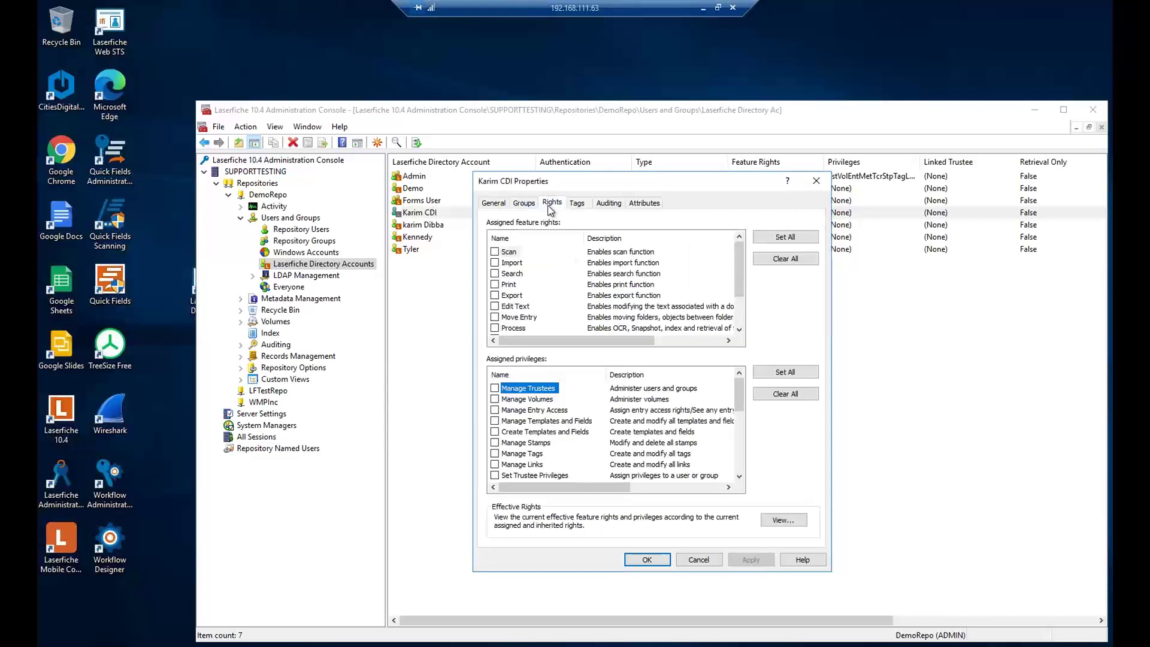
click(781, 237)
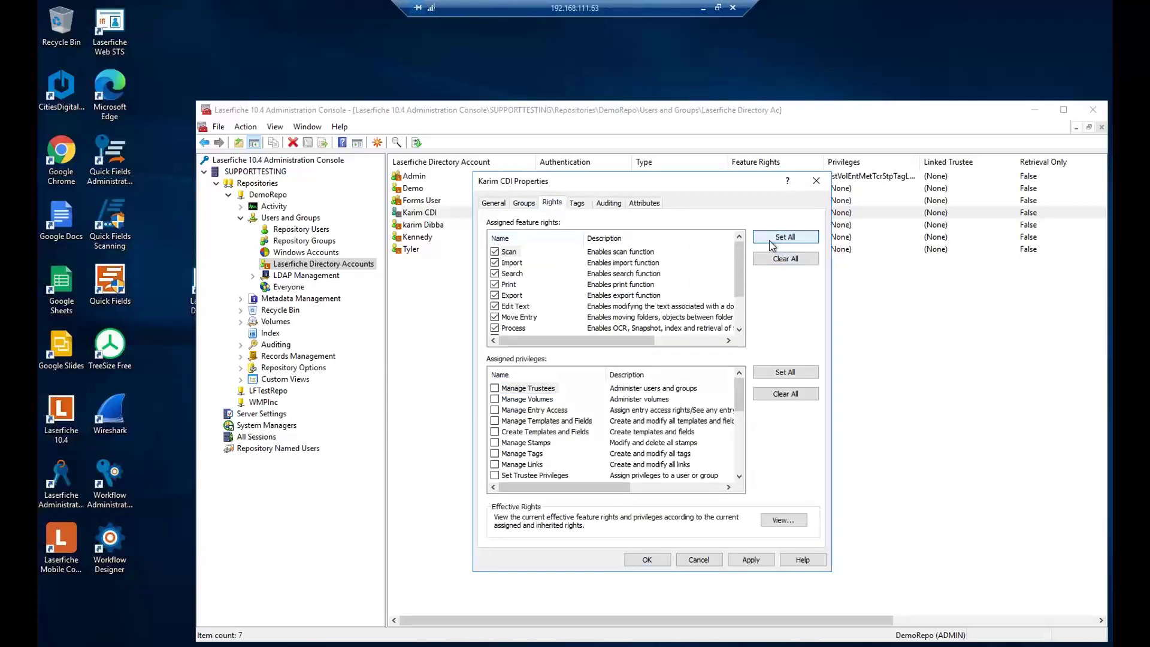
scroll(522, 299, down, 2)
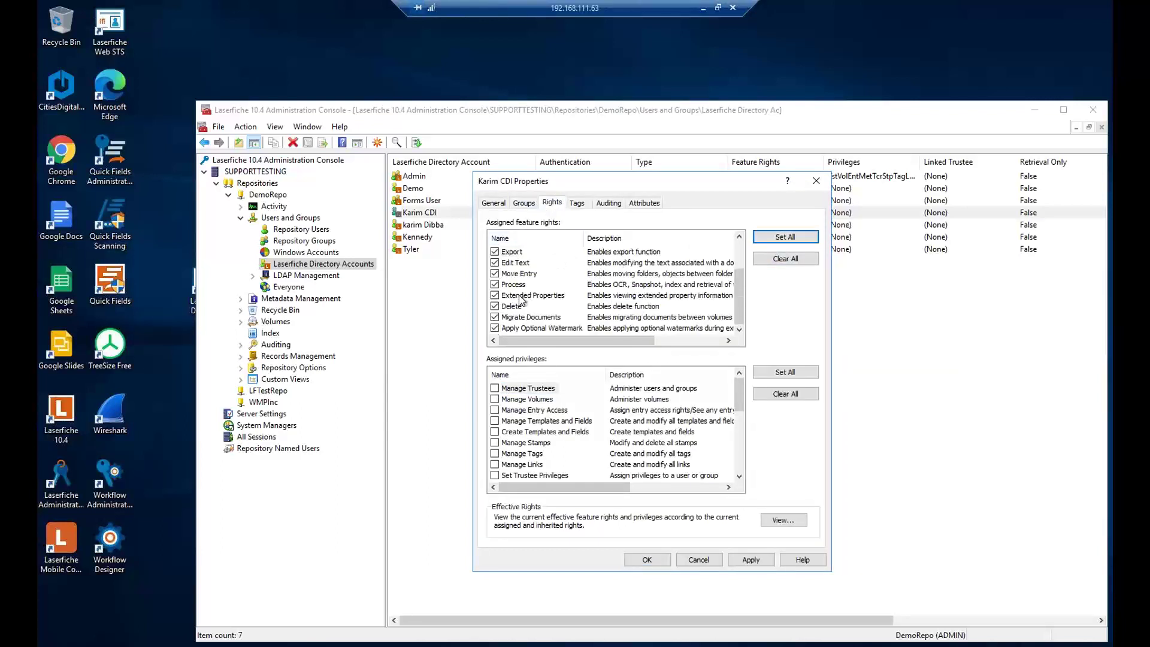
scroll(522, 300, up, 2)
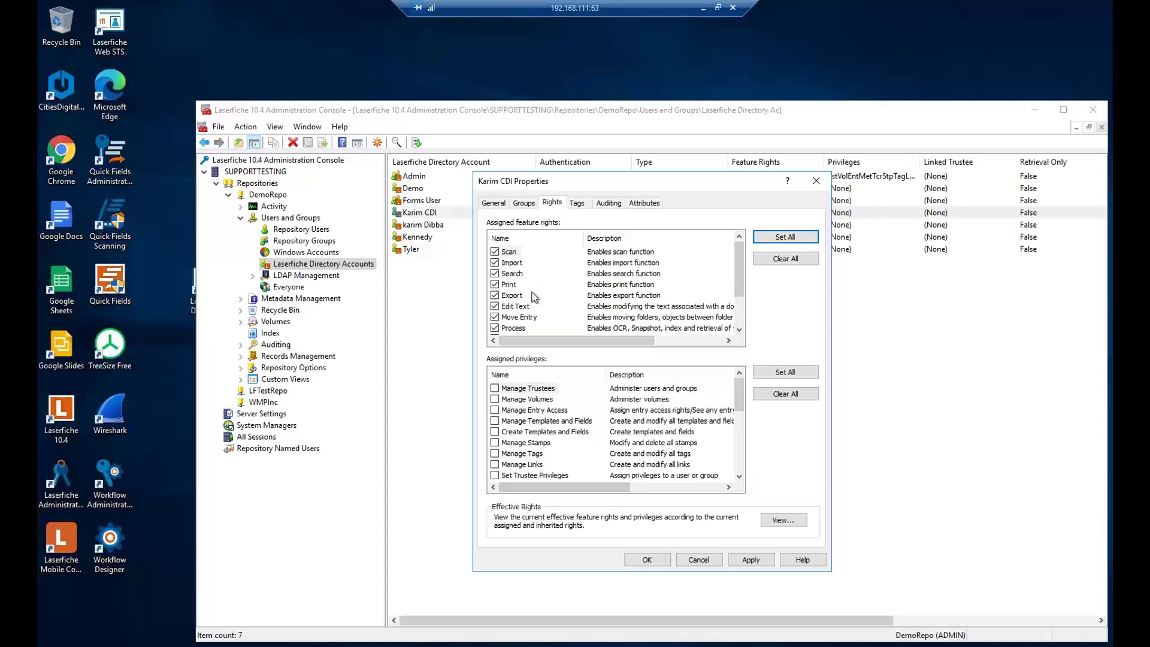
click(749, 559)
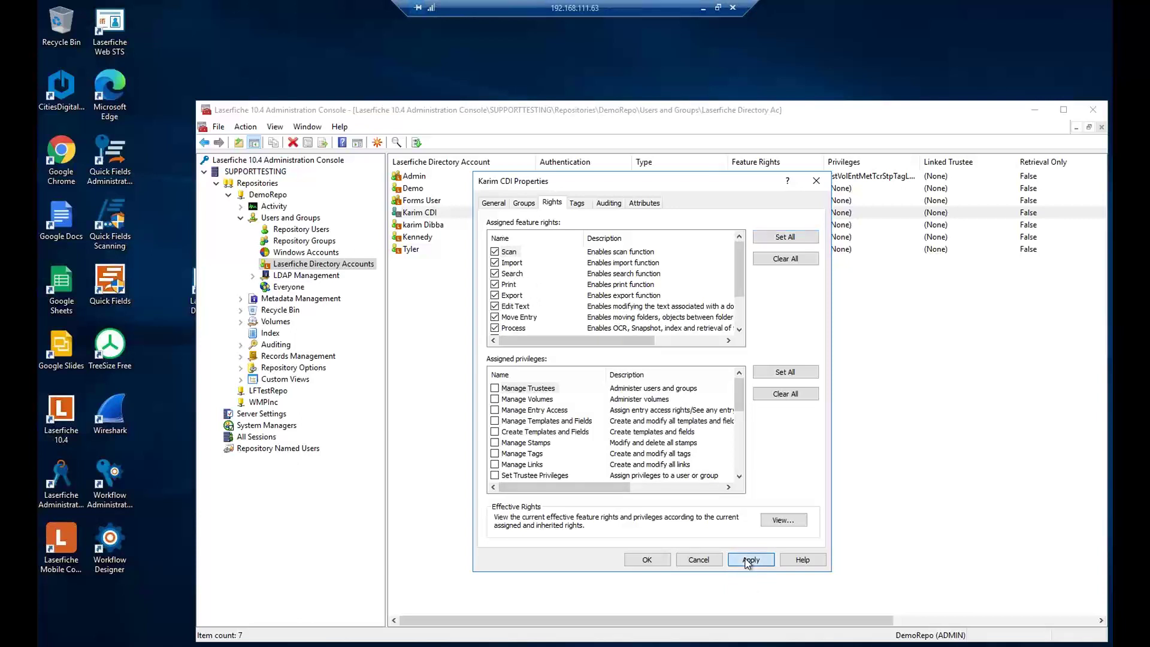
click(648, 560)
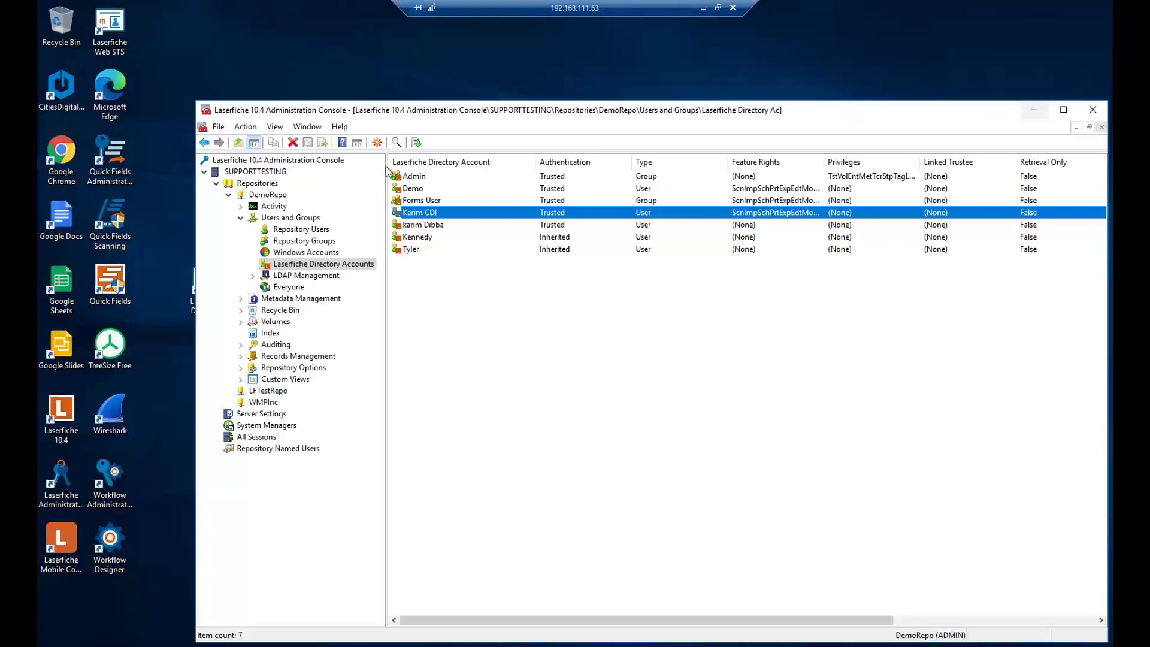
- Return to DemoRepo's Windows Accounts list under Users and Groups
click(252, 183)
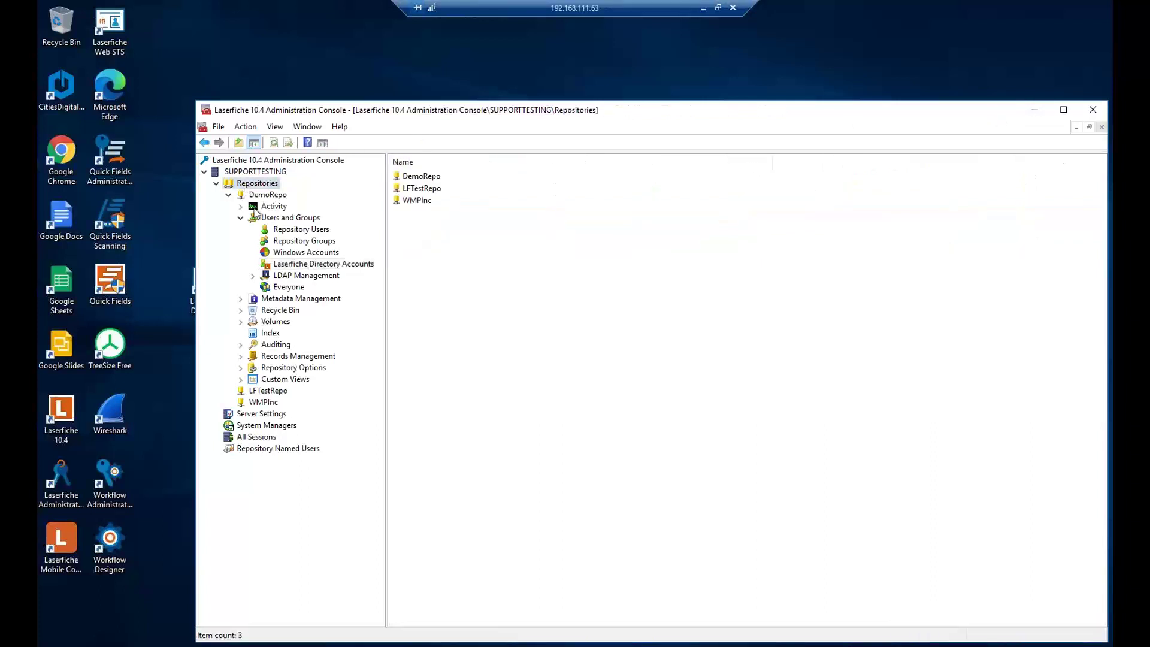
click(281, 219)
click(306, 252)
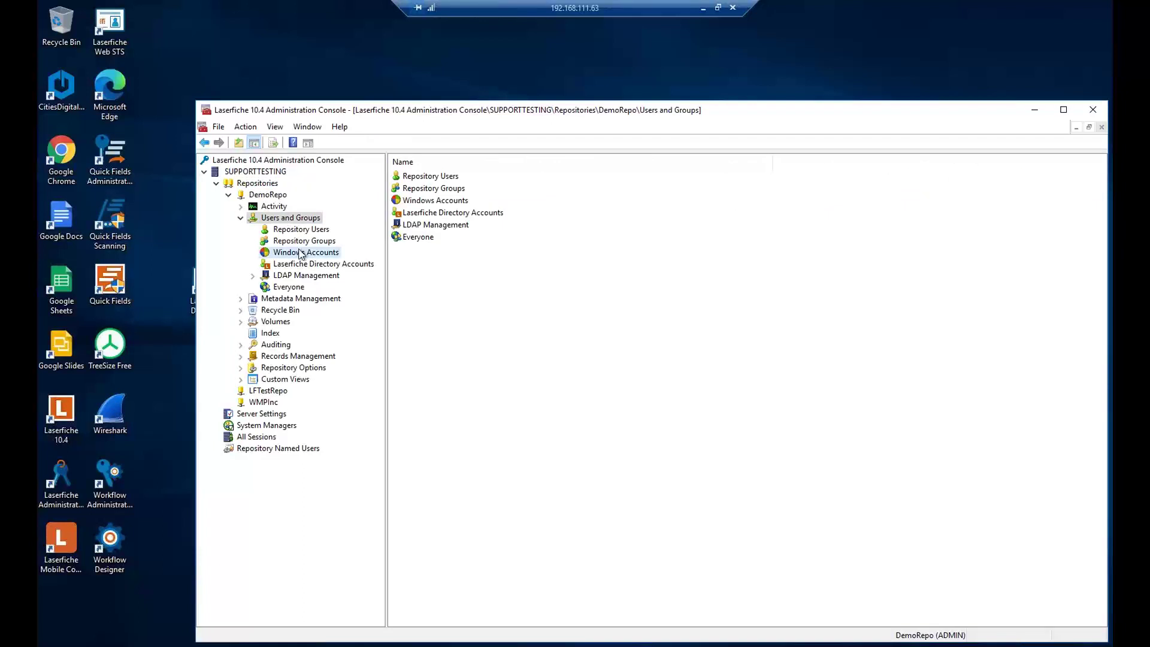
- Launch Laserfiche 10.4 and sign in to DemoRepo with a repository user name and password, not Windows authentication
double_click(67, 411)
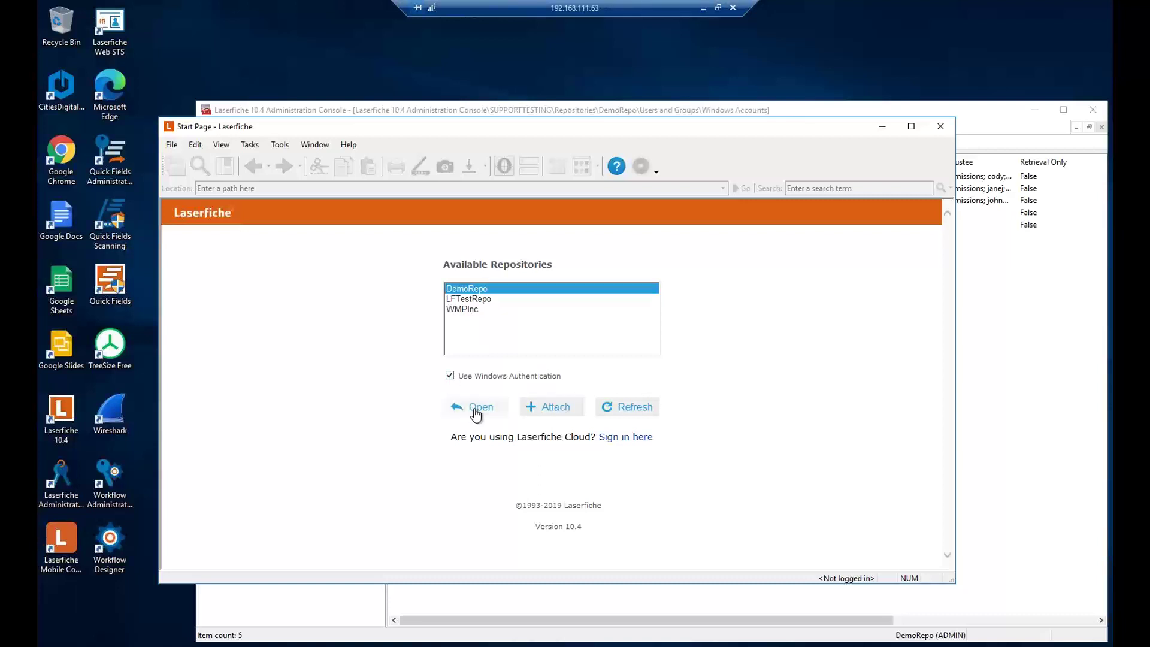
click(449, 376)
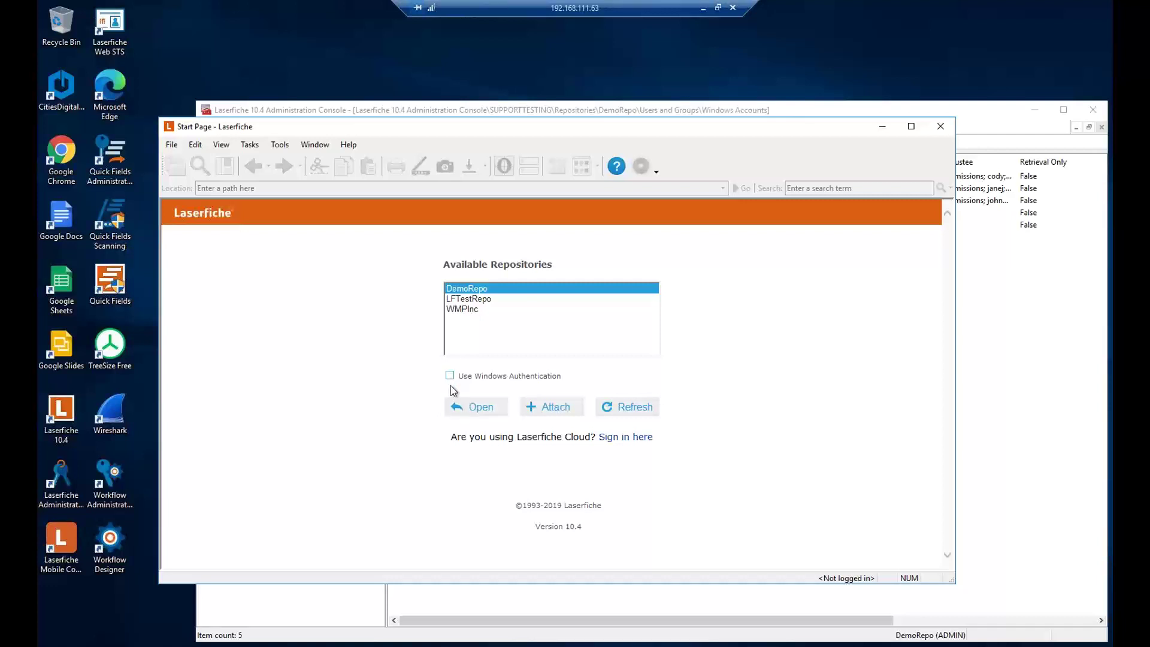
click(472, 407)
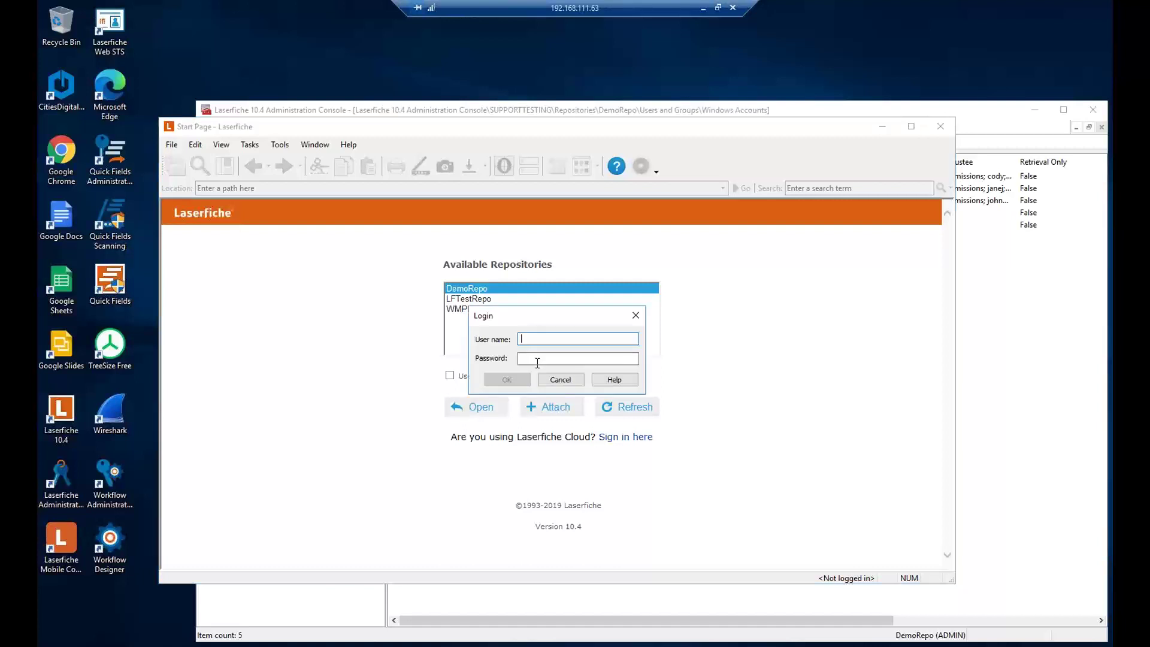
text(admin)
key(Tab)
text(admin)
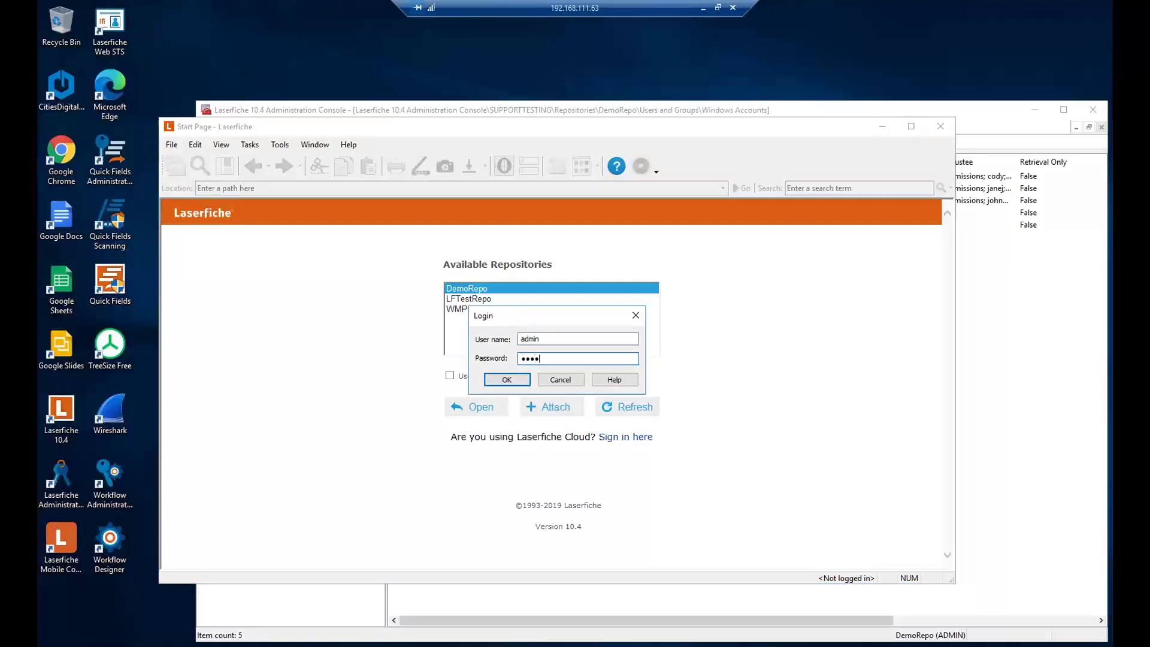
key(Return)
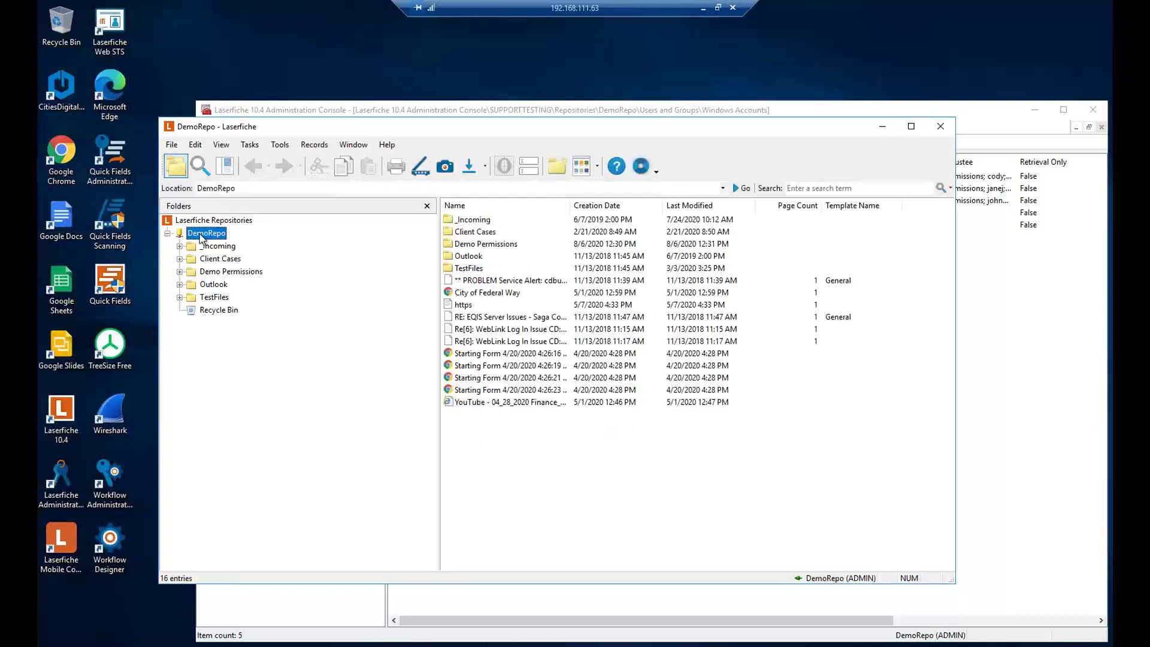
- Add the new directory user as a trustee in the DemoRepo root's Access Rights, then close Entry Access
right_click(193, 236)
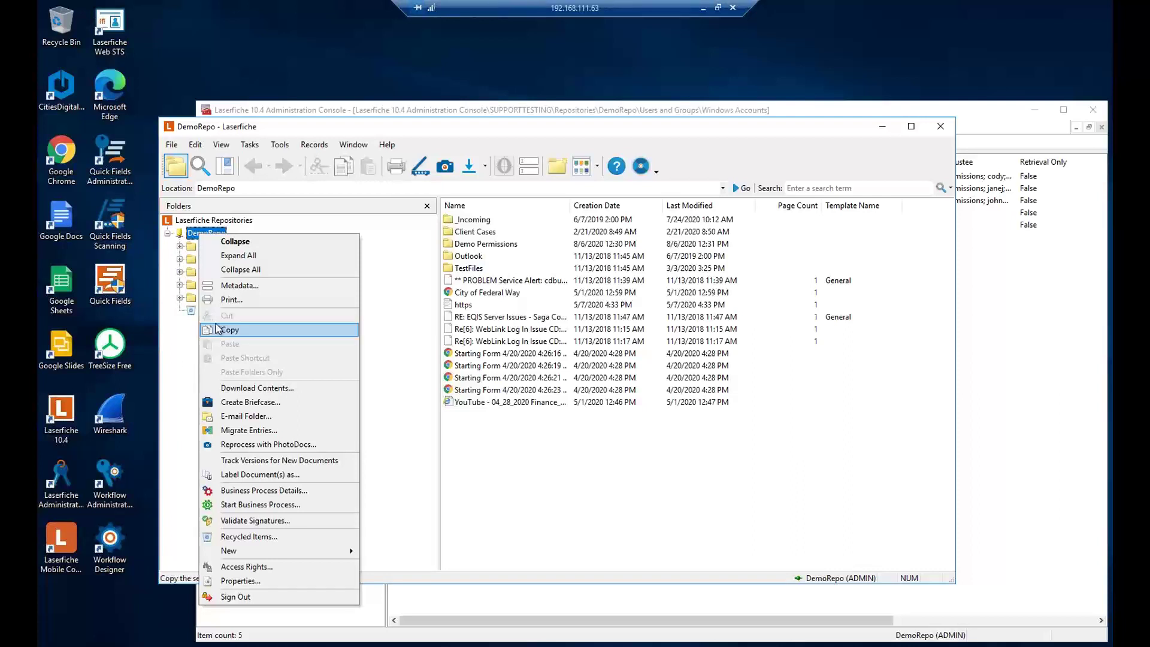
click(185, 348)
right_click(214, 233)
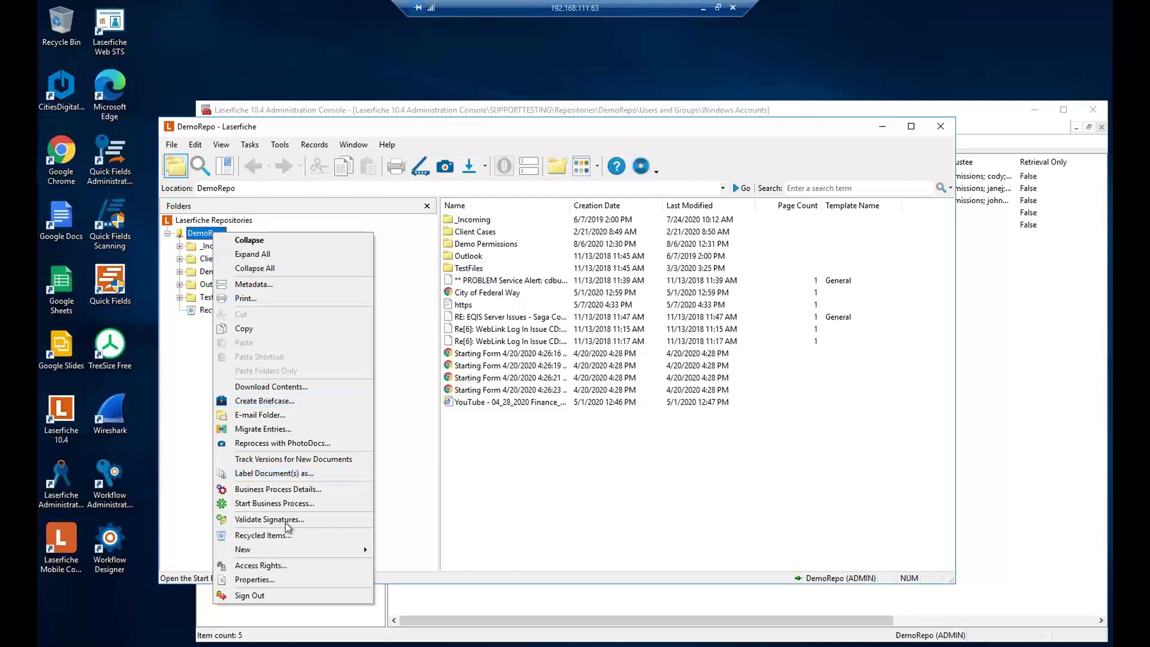
click(293, 564)
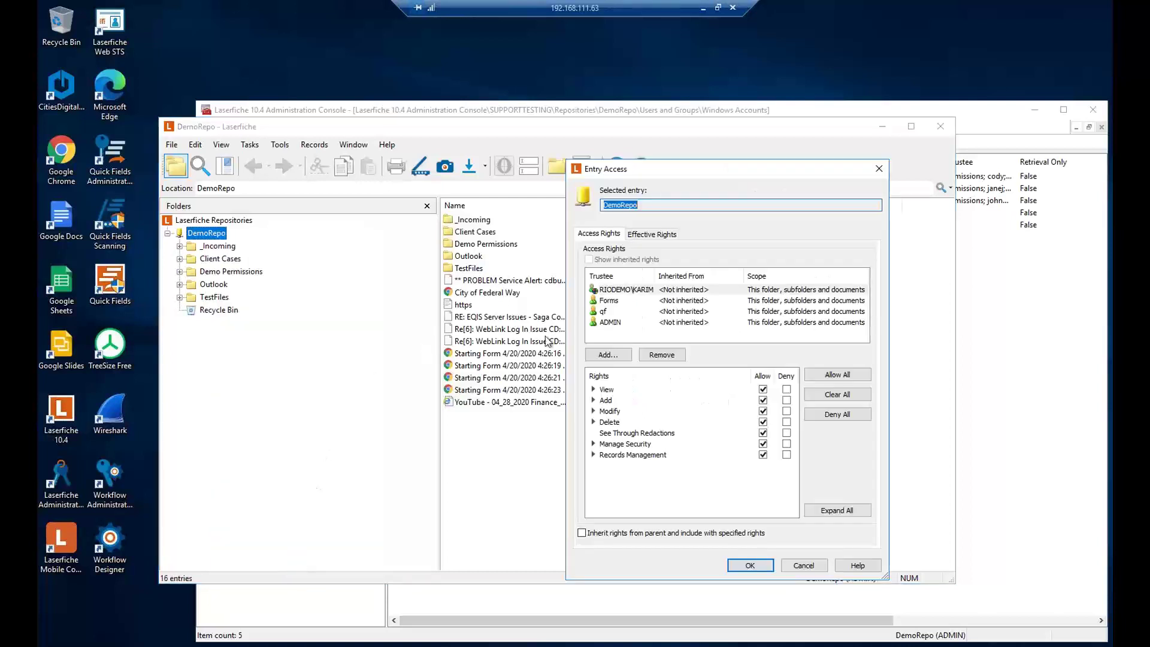
click(608, 356)
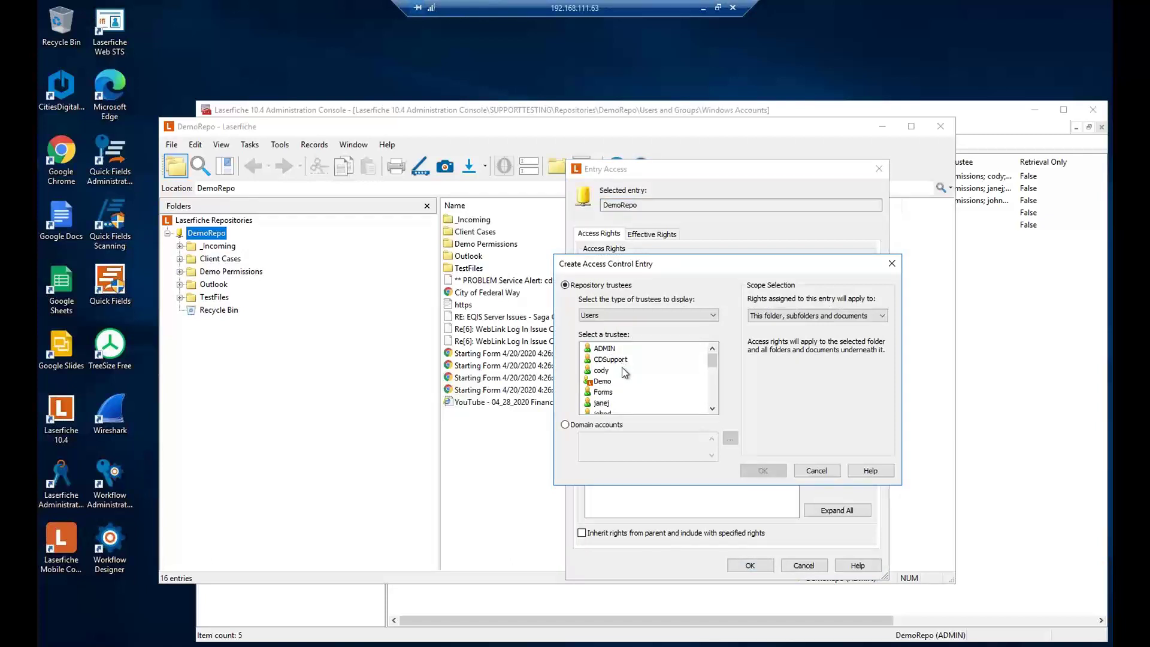
scroll(621, 377, down, 1)
double_click(612, 392)
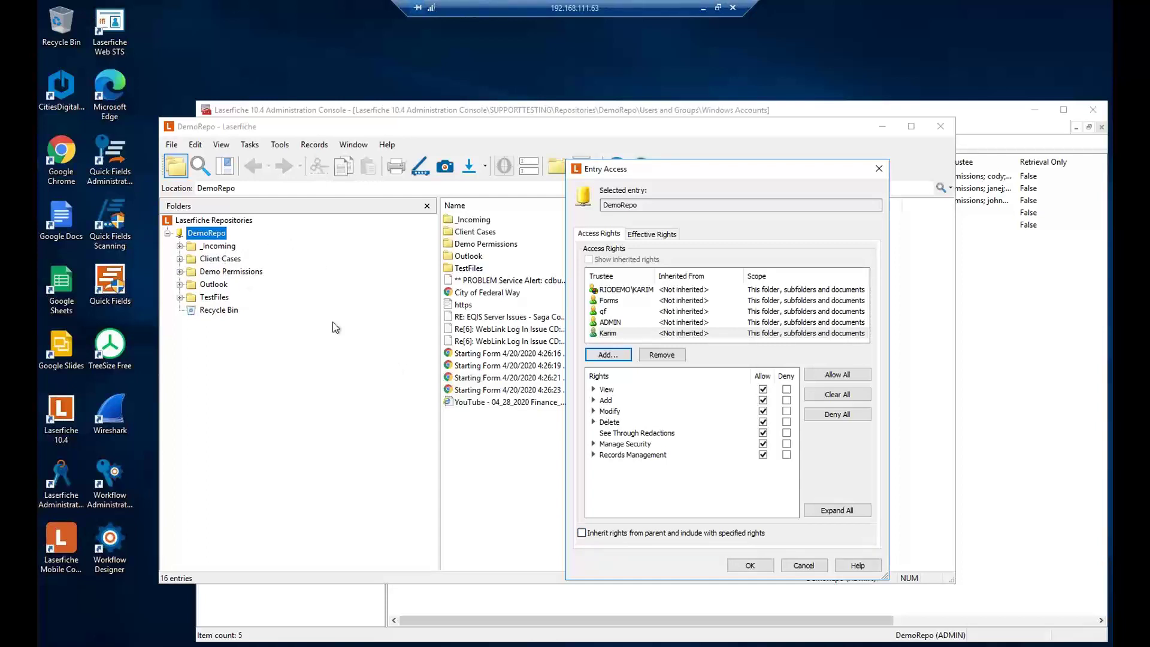
click(803, 566)
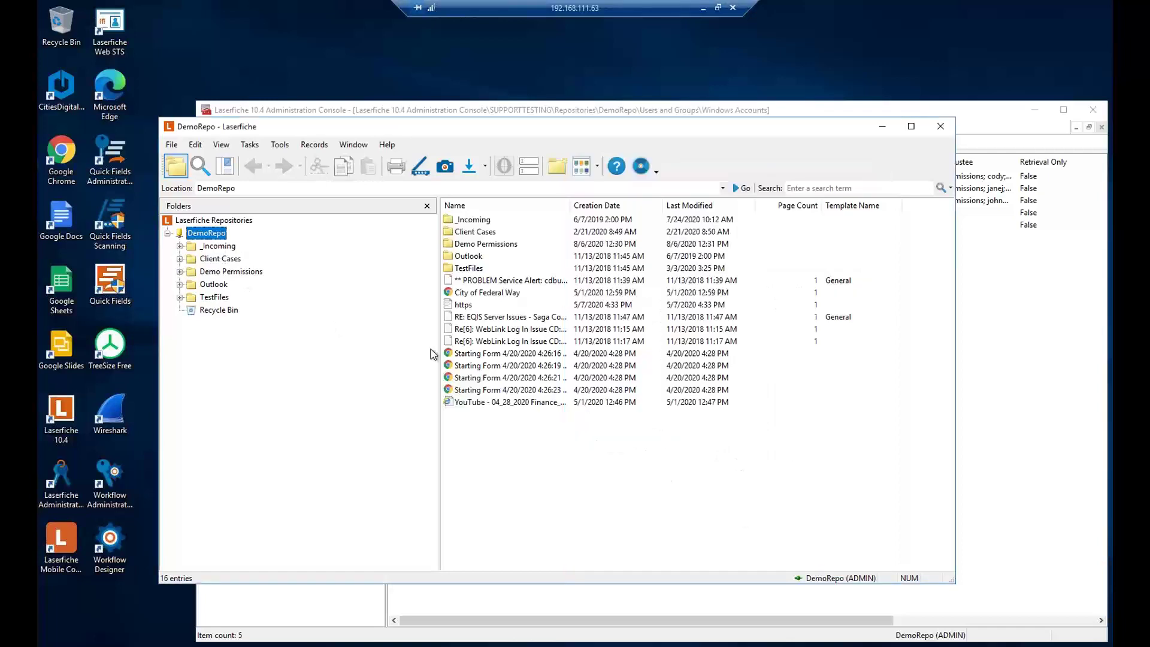
- Close the Laserfiche client window and then the Administration Console window
click(940, 126)
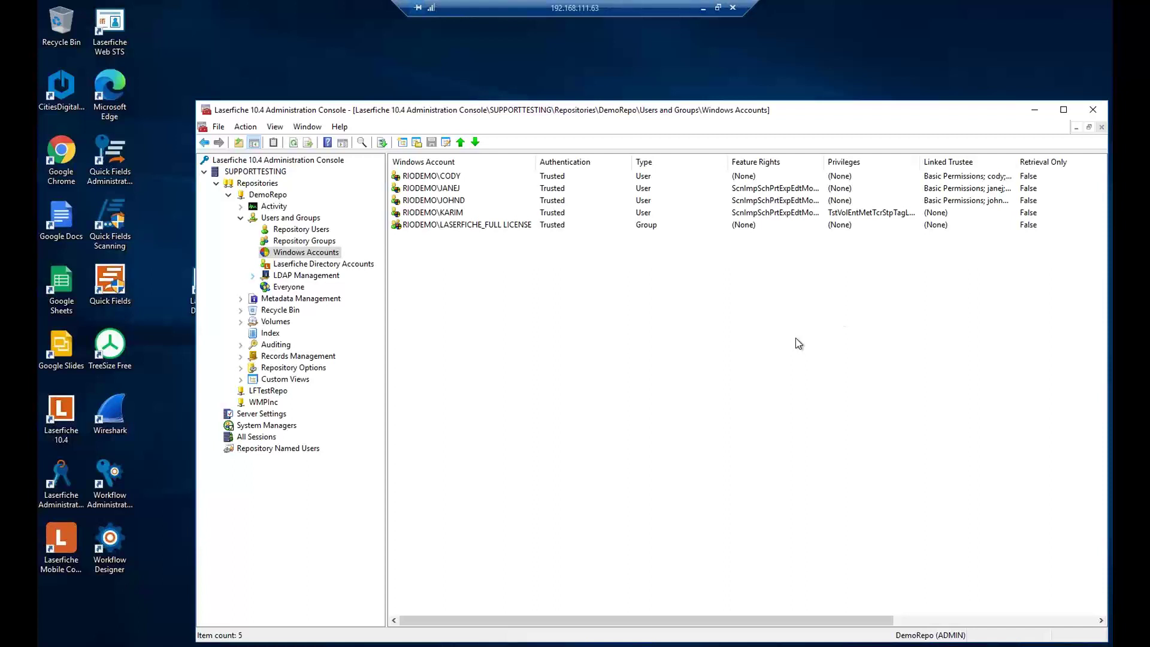
click(1085, 109)
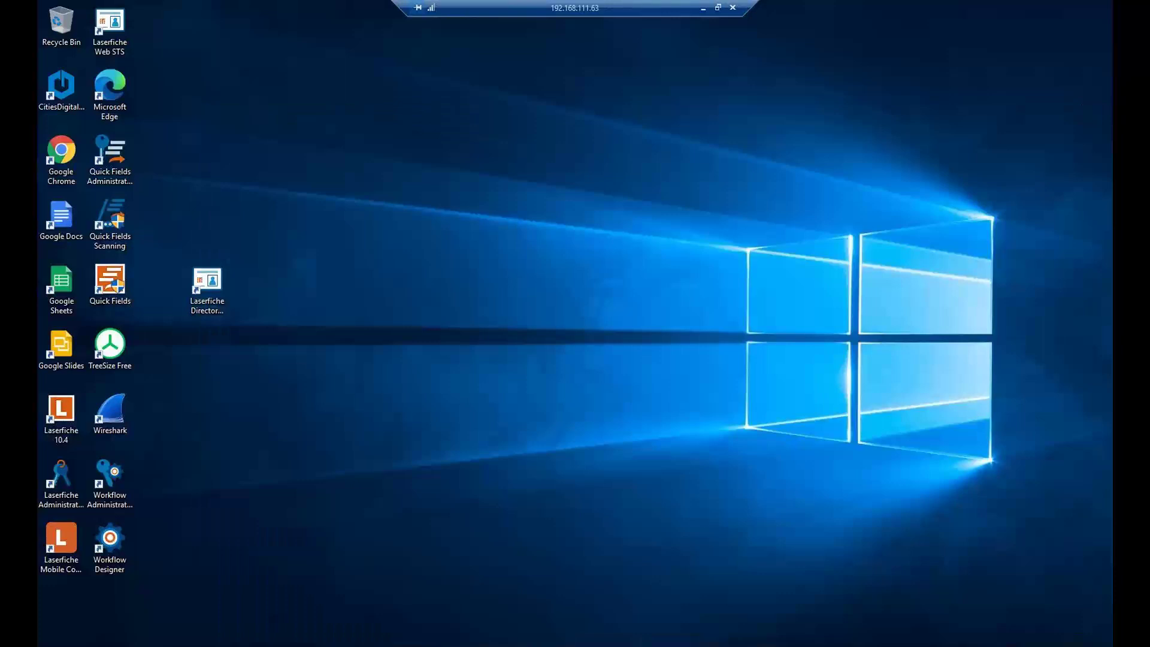